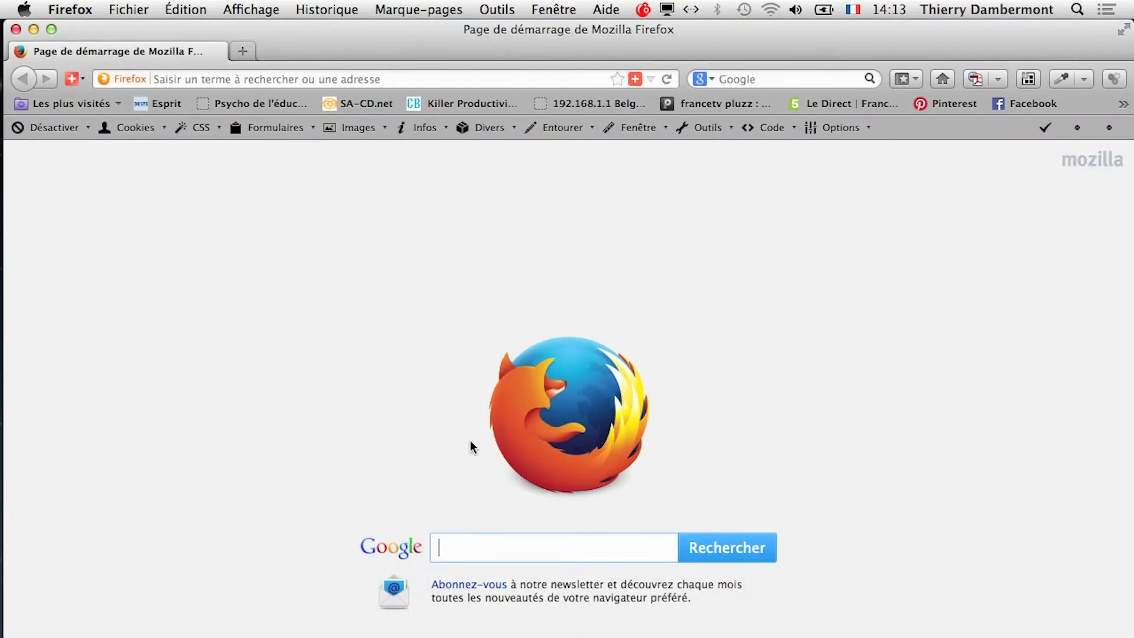
# Search Google Images for guitar "public domain"
pyautogui.write('GUI')
pyautogui.press('BackSpace')
pyautogui.press('BackSpace')
pyautogui.press('BackSpace')
pyautogui.press('BackSpace')
pyautogui.write('guitar "publ')
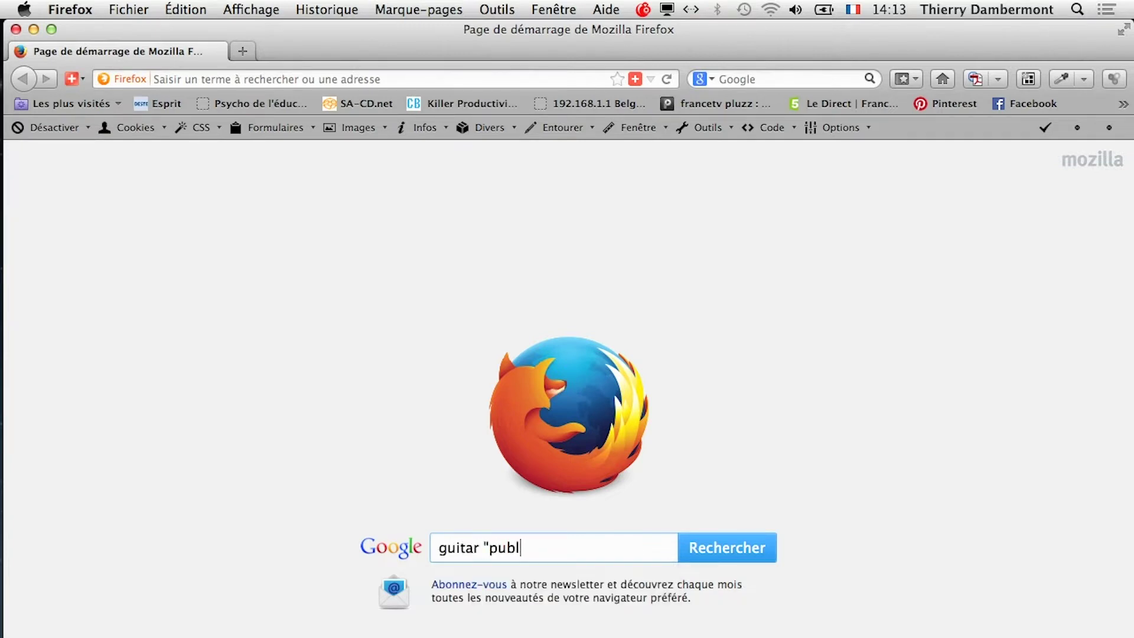
pyautogui.write('ic domain"')
pyautogui.press('Return')
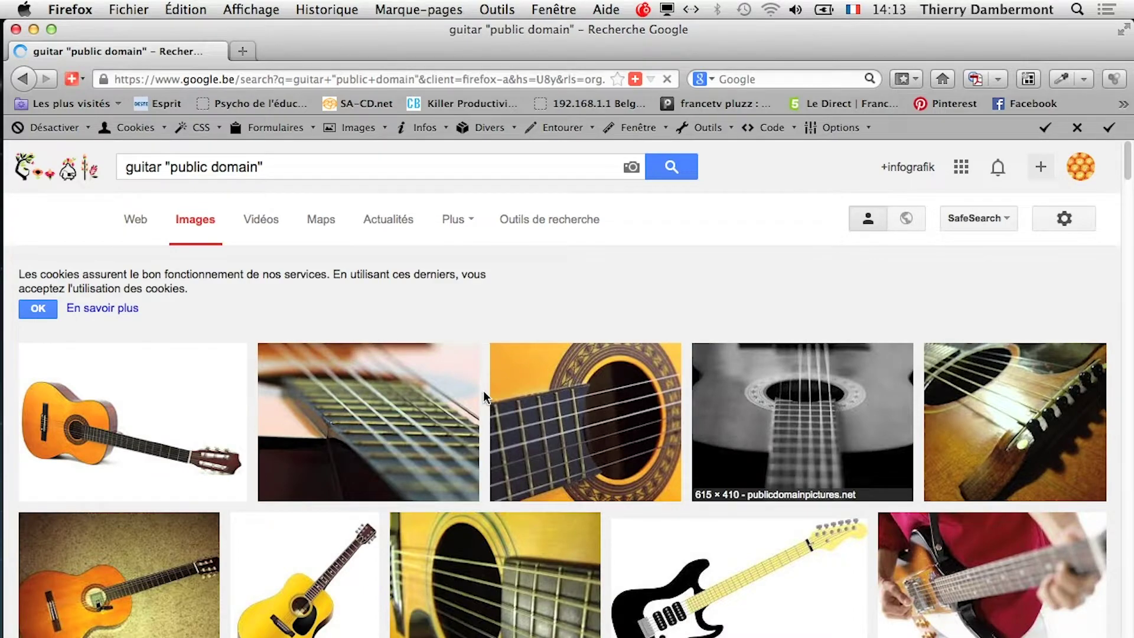
# Open the result showing the orange classical guitar on carpet in a new tab and display its full-size image
pyautogui.scroll(-2, 480, 396)
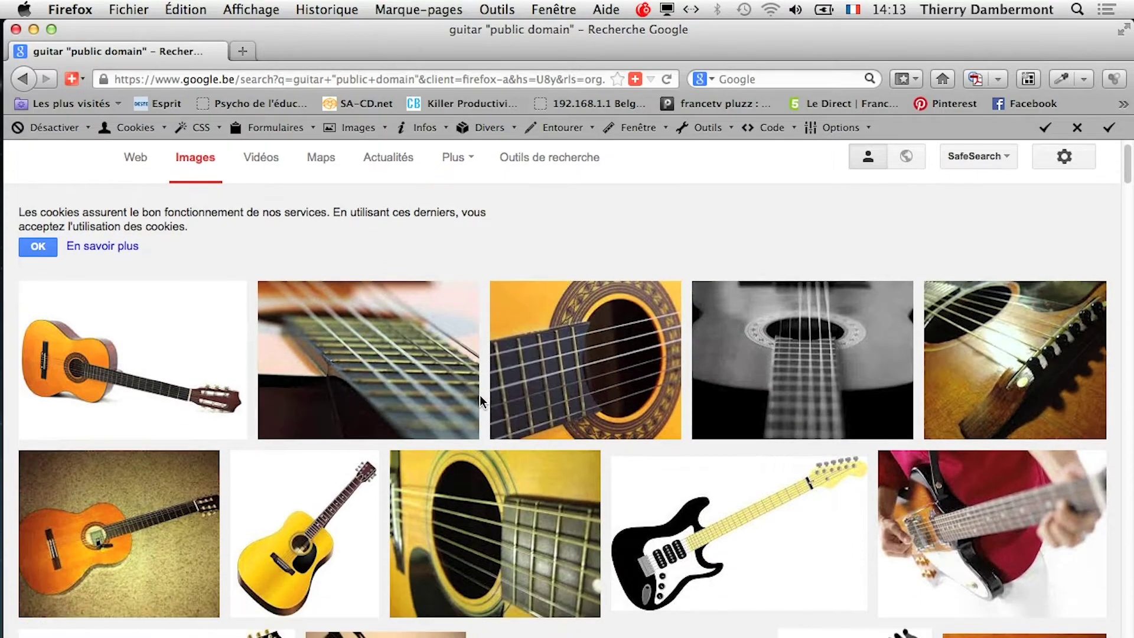
pyautogui.scroll(-5, 480, 394)
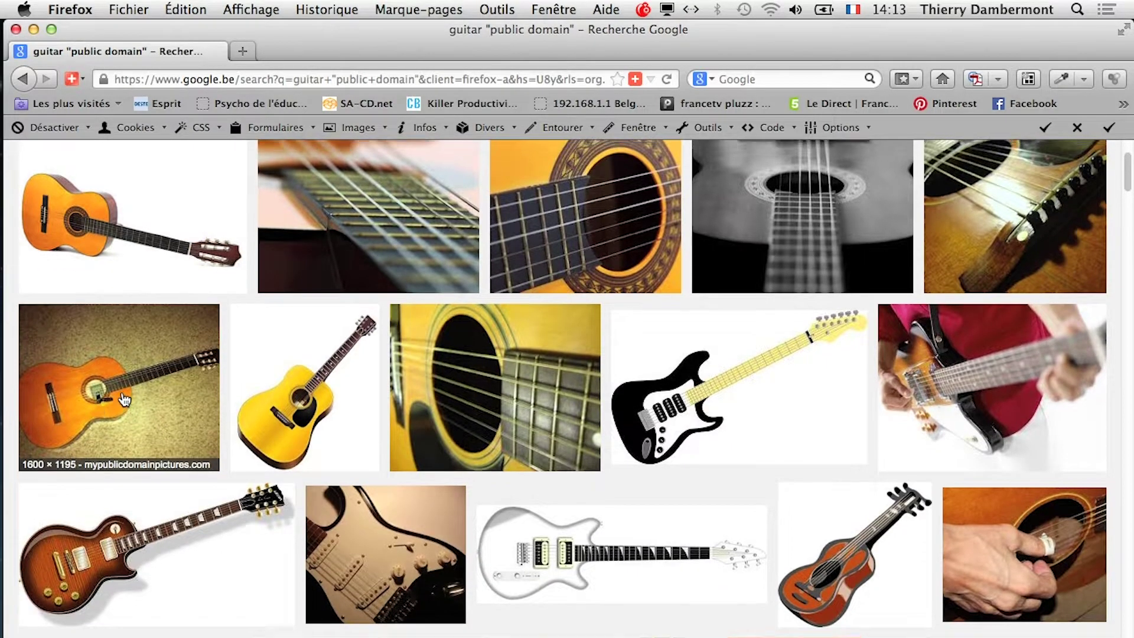
pyautogui.scroll(4, 136, 414)
pyautogui.scroll(2, 176, 484)
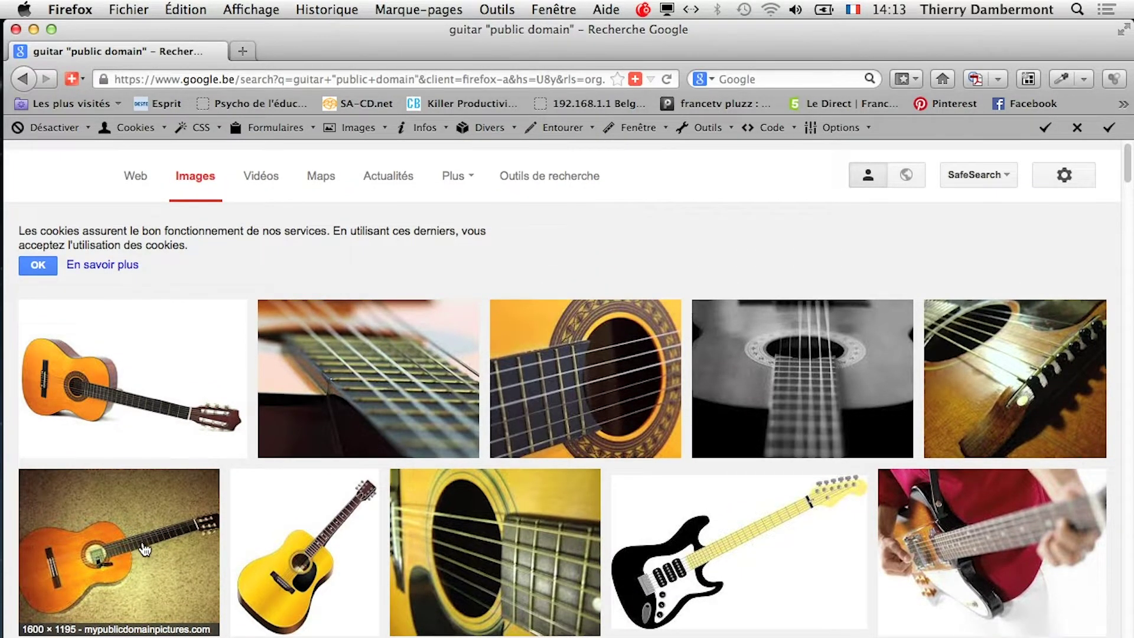
pyautogui.scroll(2, 161, 189)
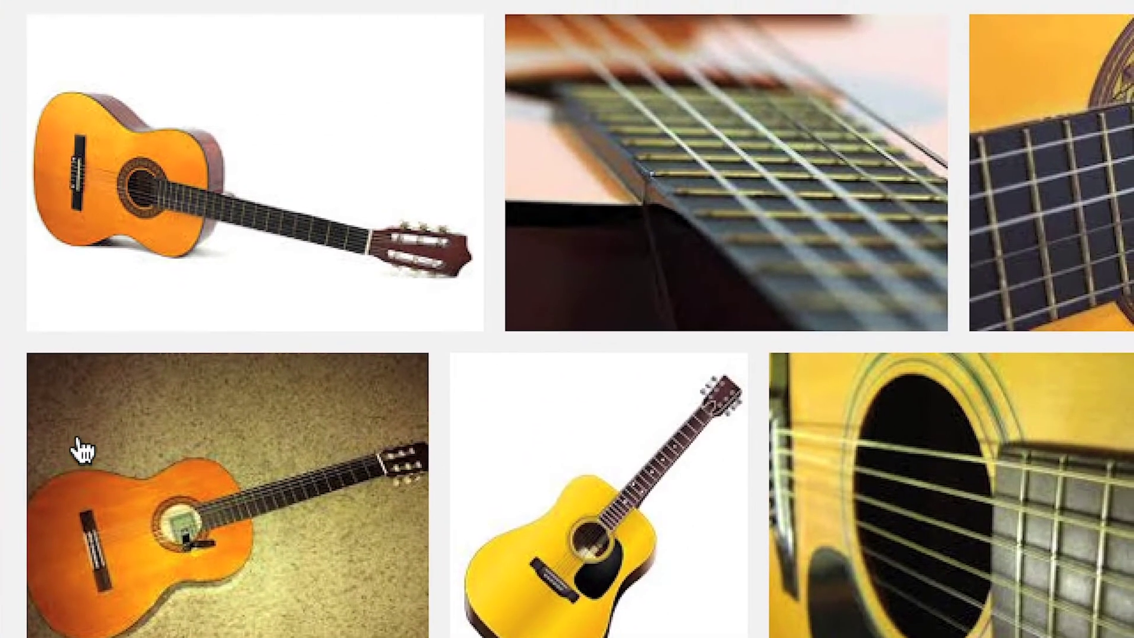
pyautogui.rightClick(89, 438)
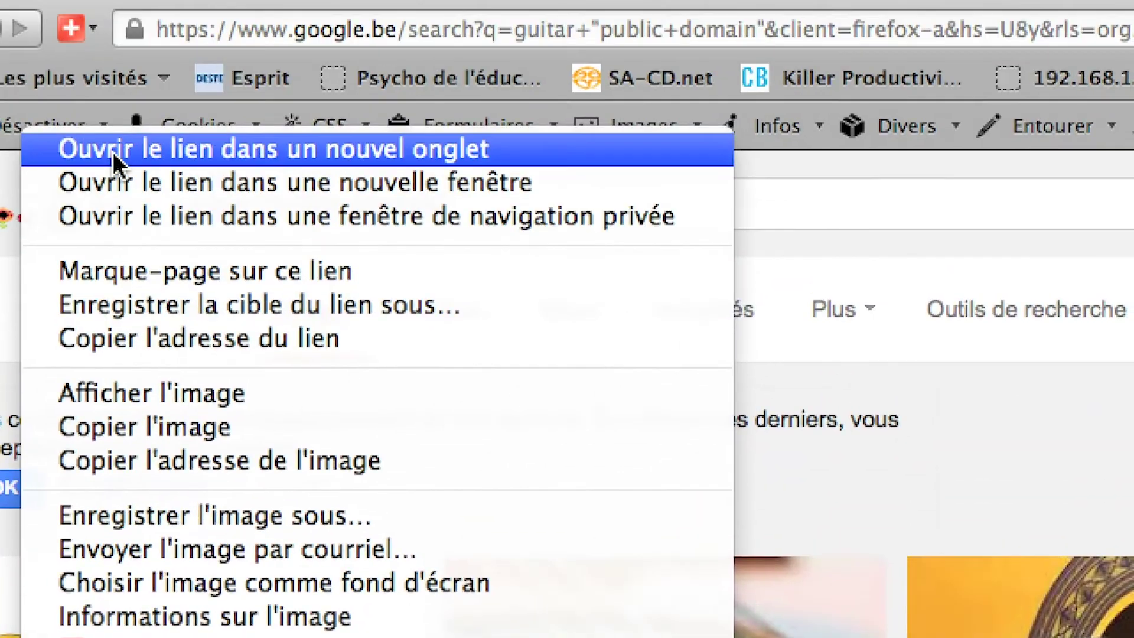
pyautogui.click(116, 15)
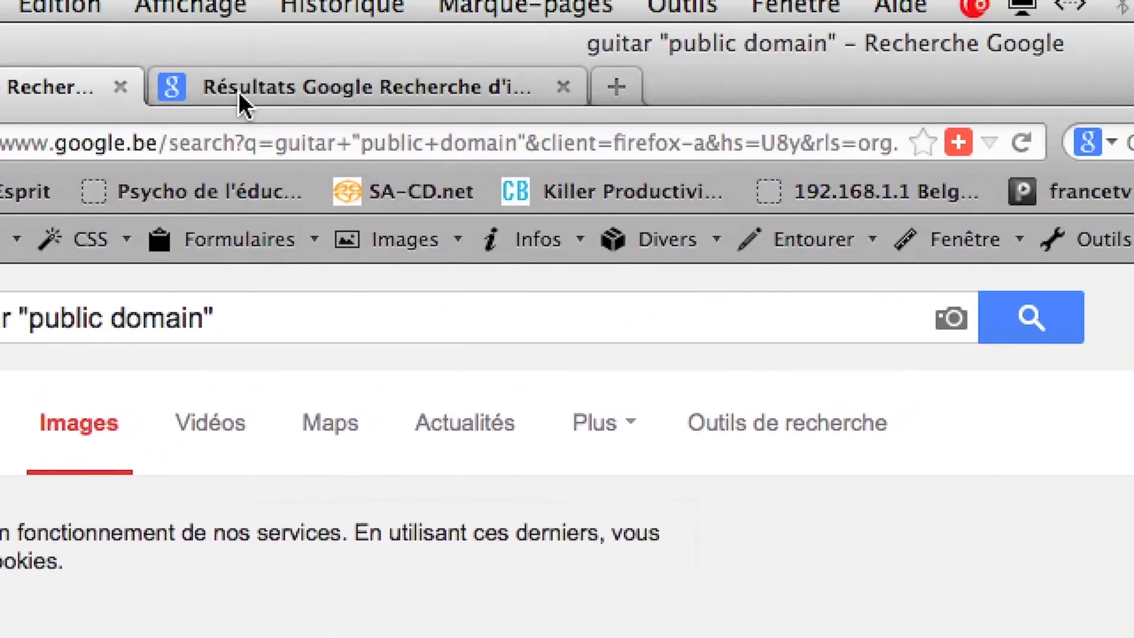
pyautogui.click(242, 93)
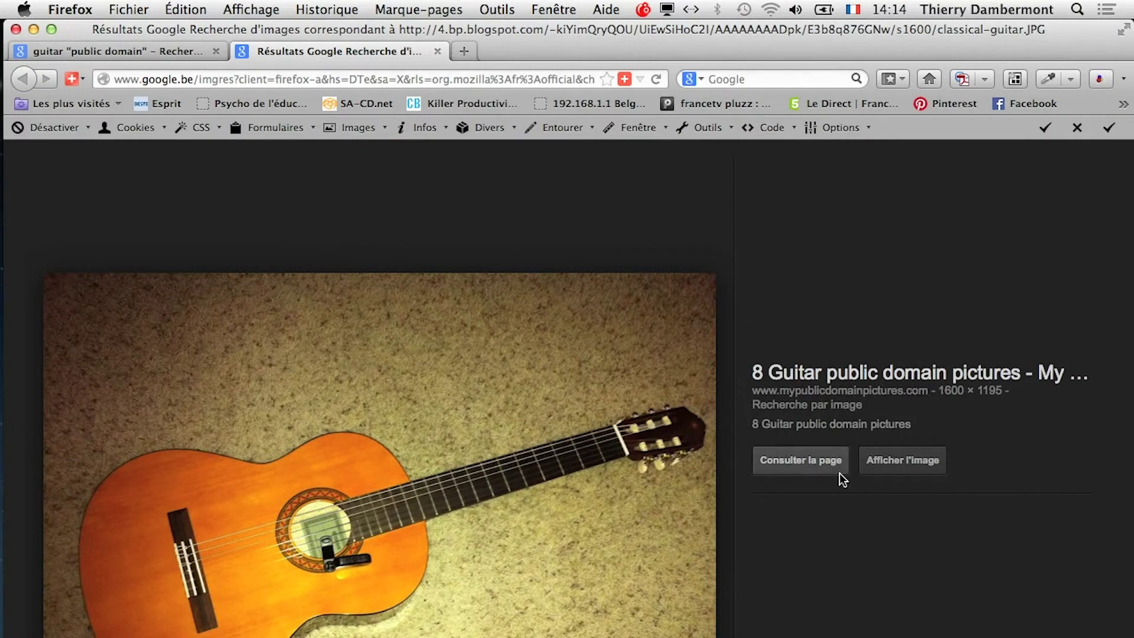
pyautogui.click(879, 459)
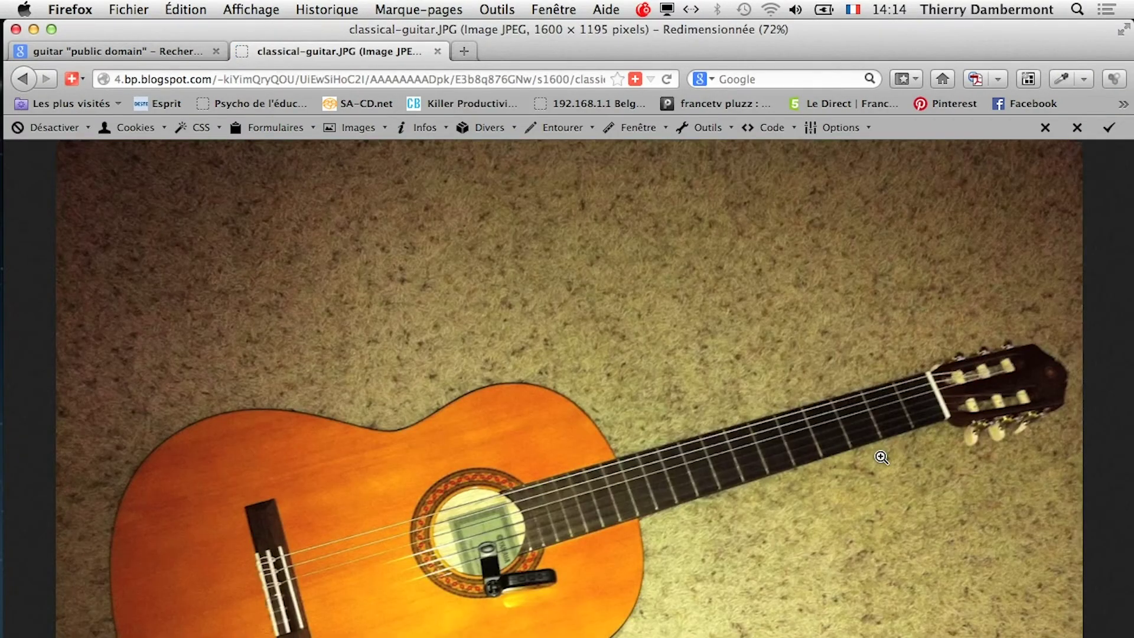
# Save the guitar image as classical-guitar.JPG in the "le 20 mars 2014" folder on the desktop
pyautogui.rightClick(509, 449)
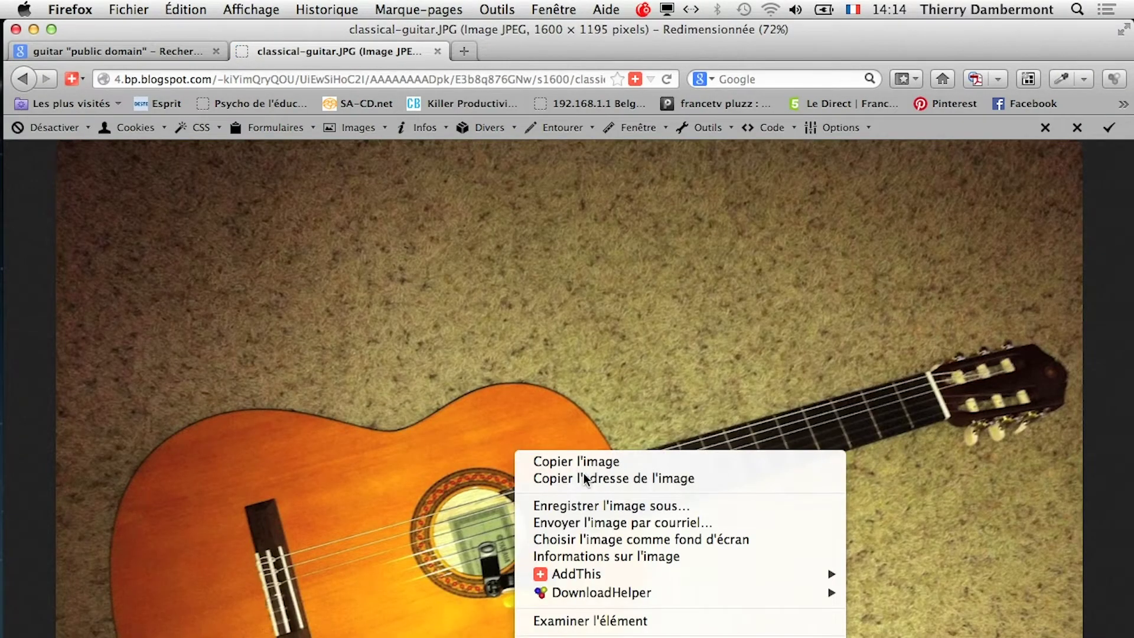
pyautogui.click(672, 503)
pyautogui.click(207, 291)
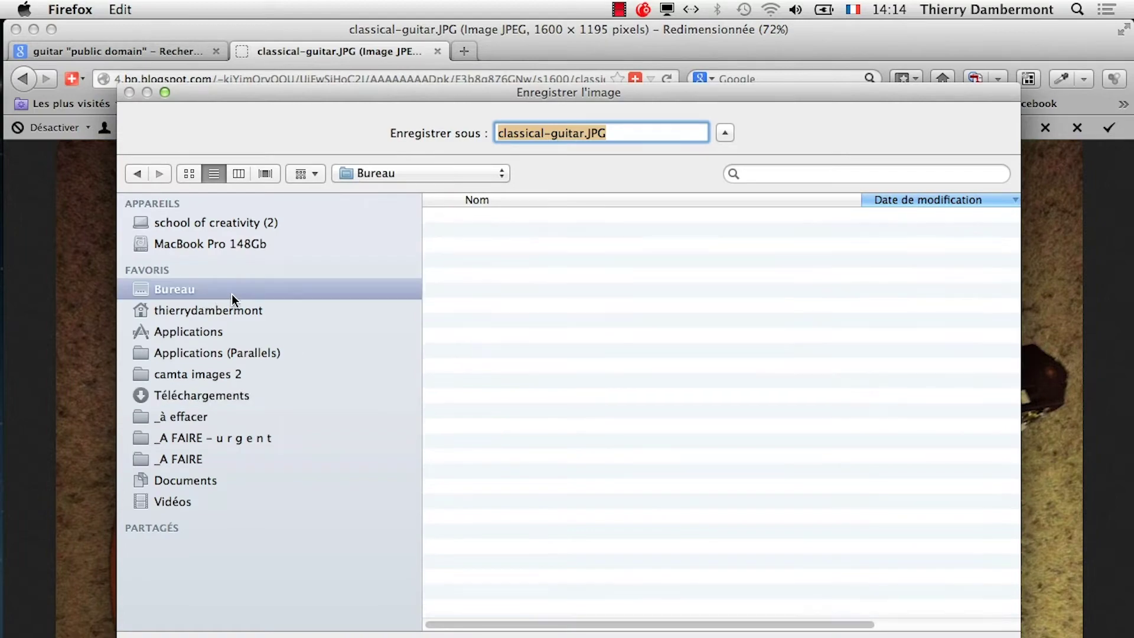
pyautogui.doubleClick(516, 249)
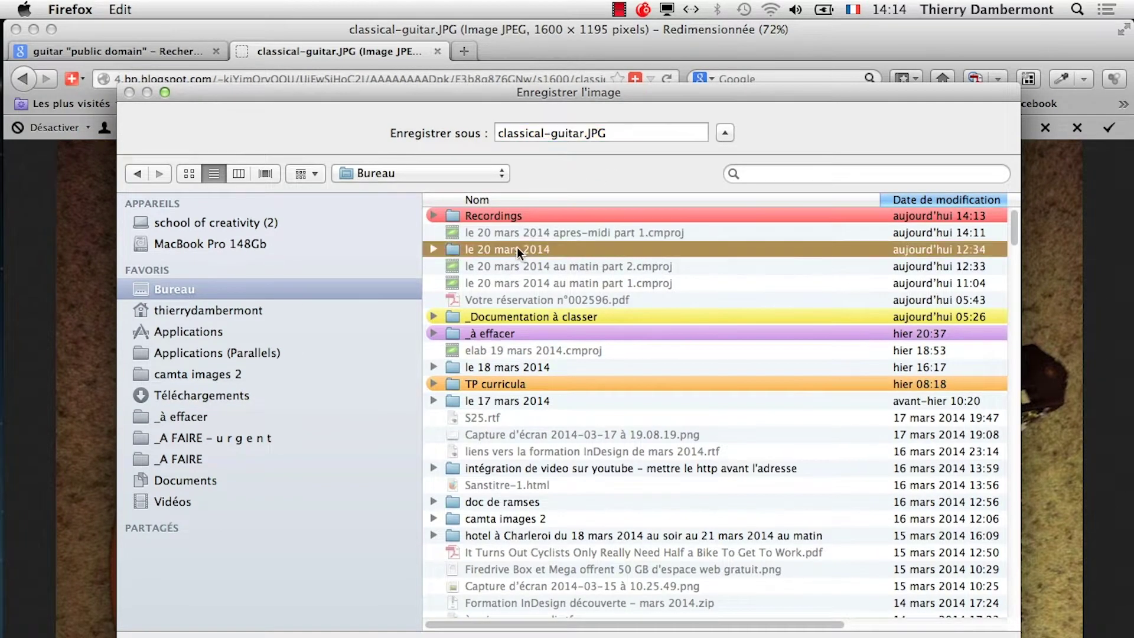
pyautogui.press('Return')
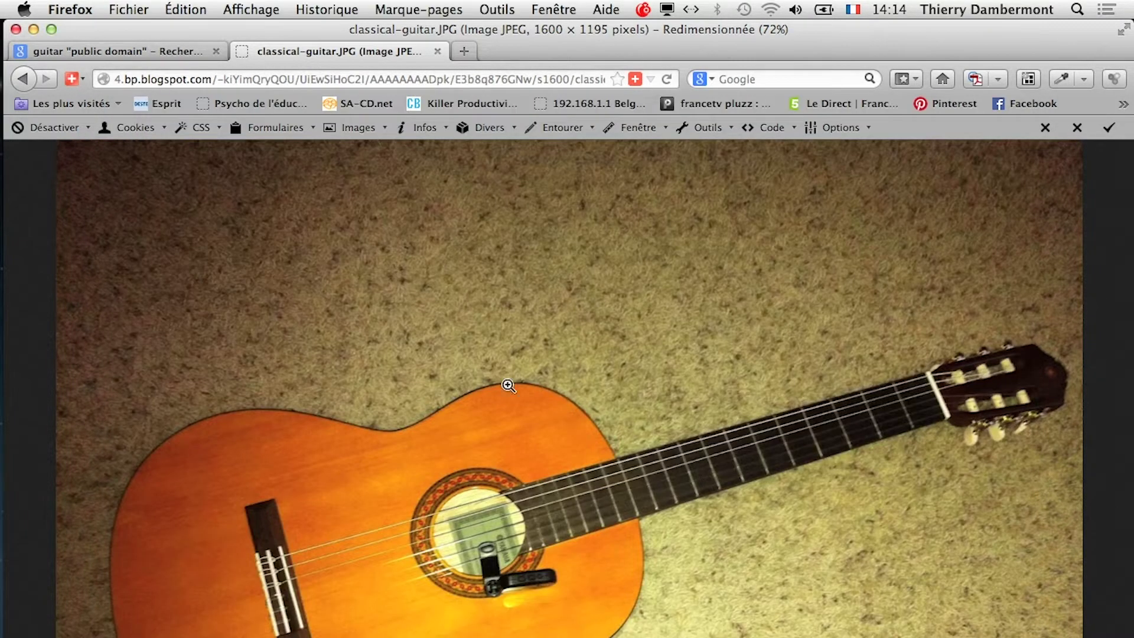
# Return to the guitar search results and look through the other public domain guitar pictures
pyautogui.click(68, 52)
pyautogui.scroll(-15, 569, 388)
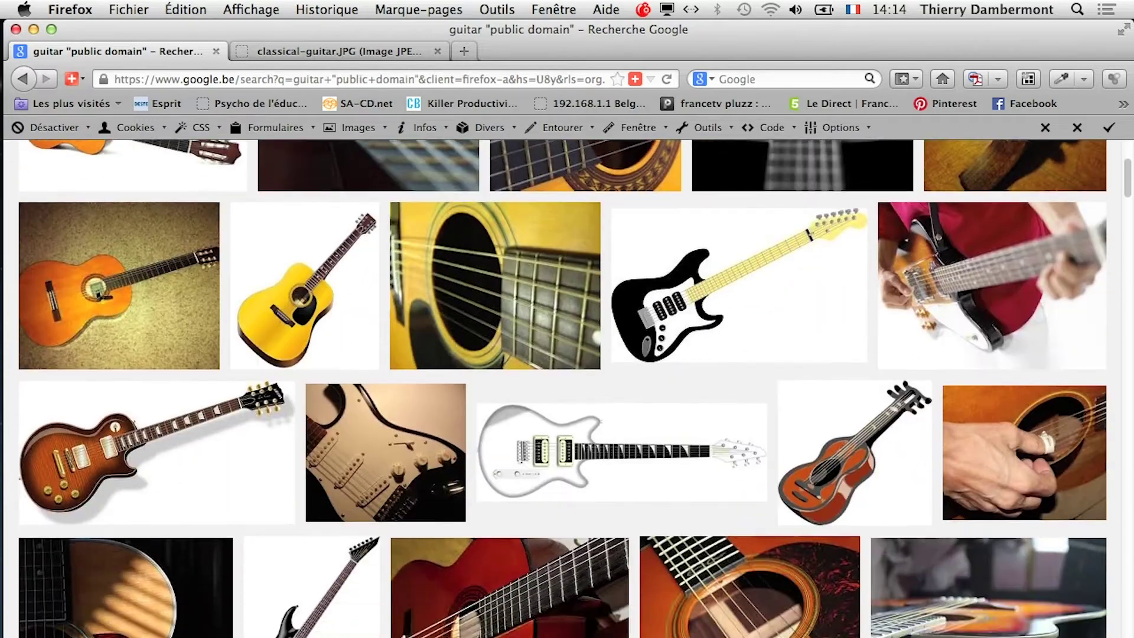
pyautogui.scroll(-10, 569, 388)
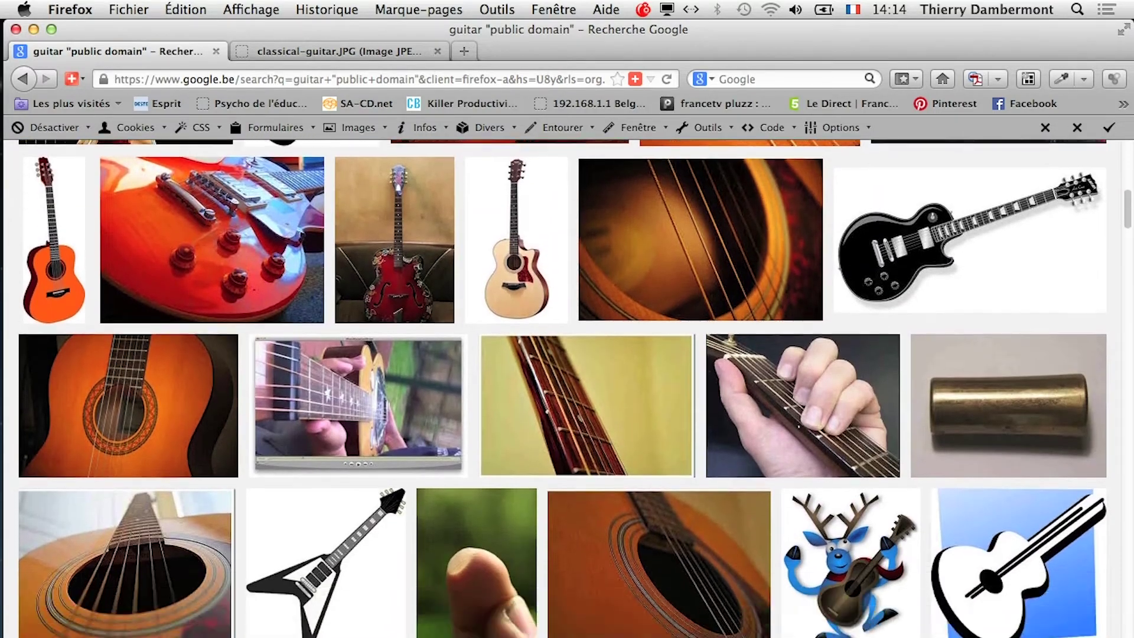
pyautogui.scroll(-10, 568, 388)
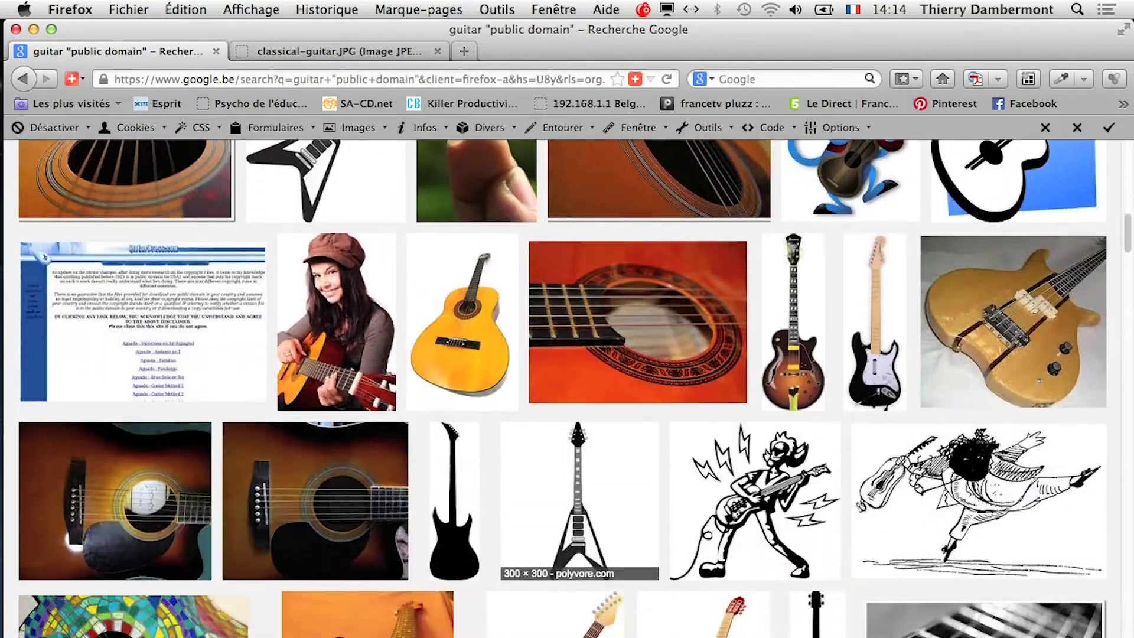
pyautogui.scroll(-12, 569, 388)
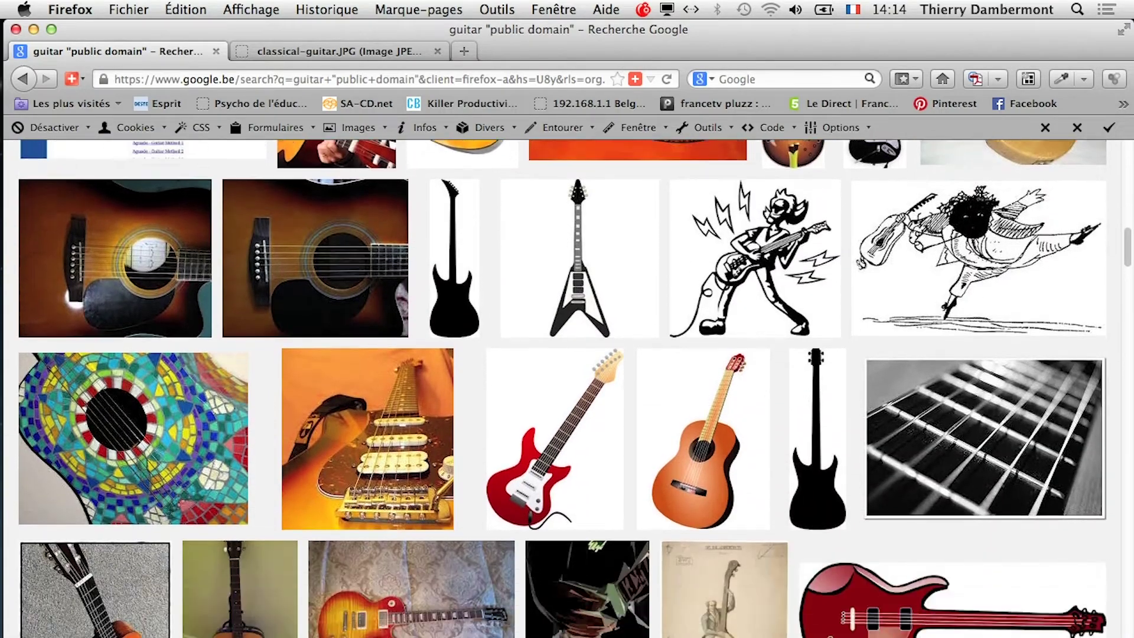
pyautogui.scroll(-14, 569, 388)
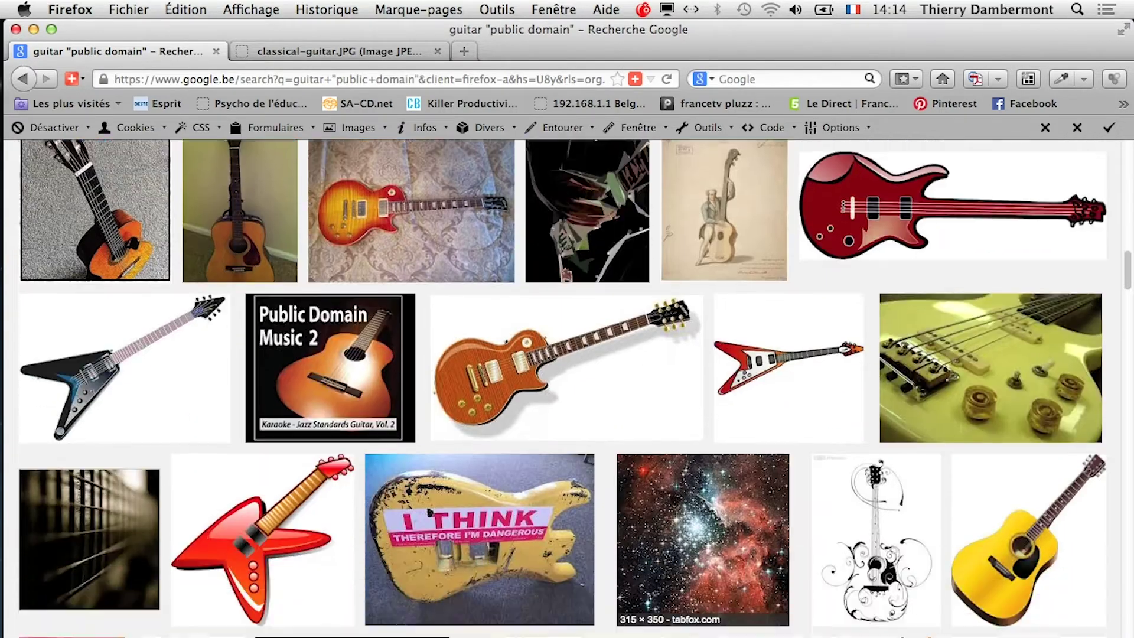
pyautogui.scroll(-16, 568, 388)
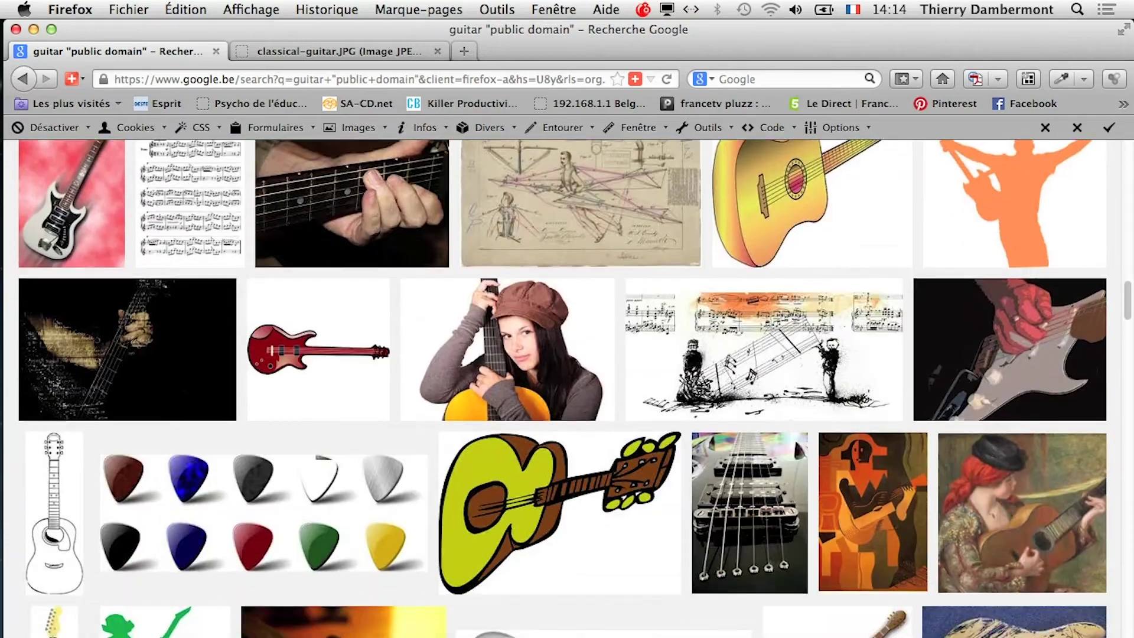
pyautogui.scroll(-16, 568, 388)
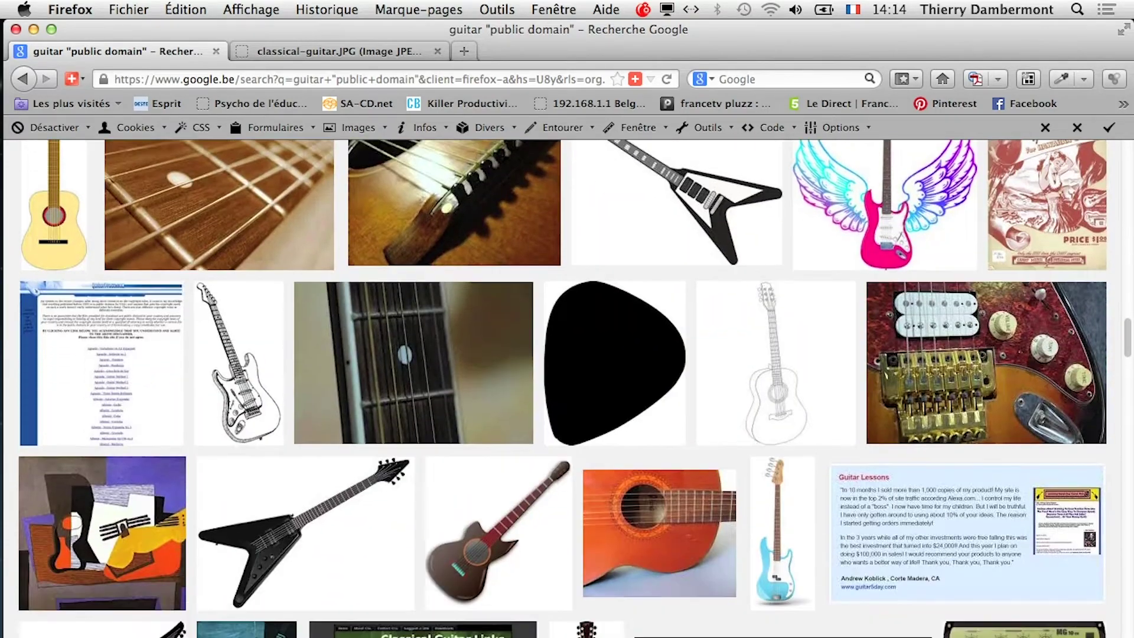
pyautogui.scroll(-17, 568, 388)
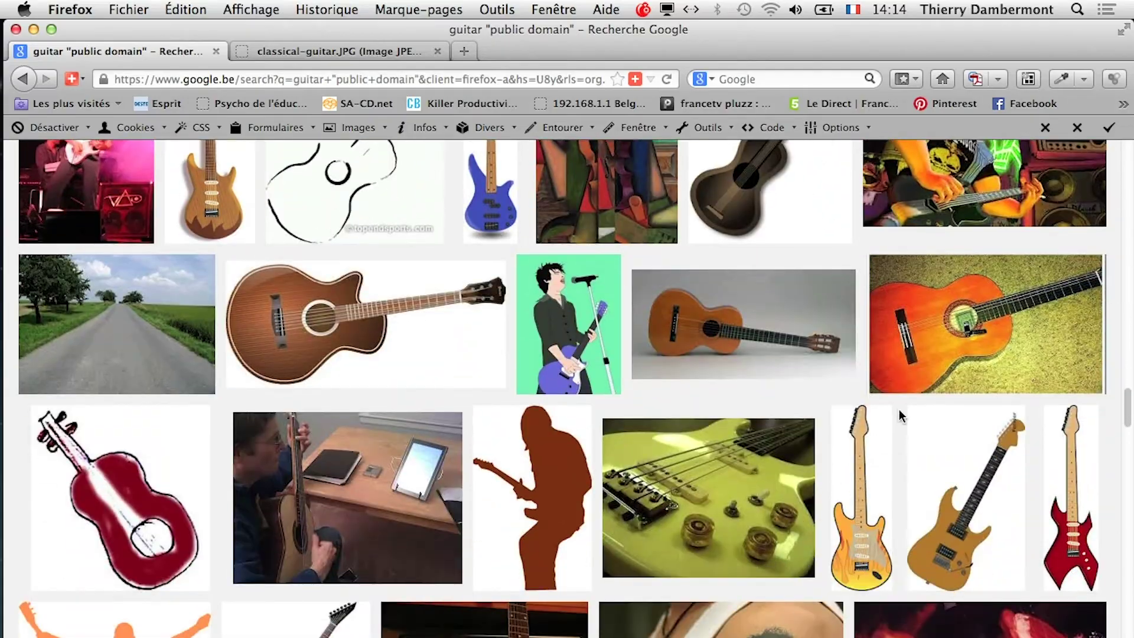
pyautogui.scroll(20, 721, 470)
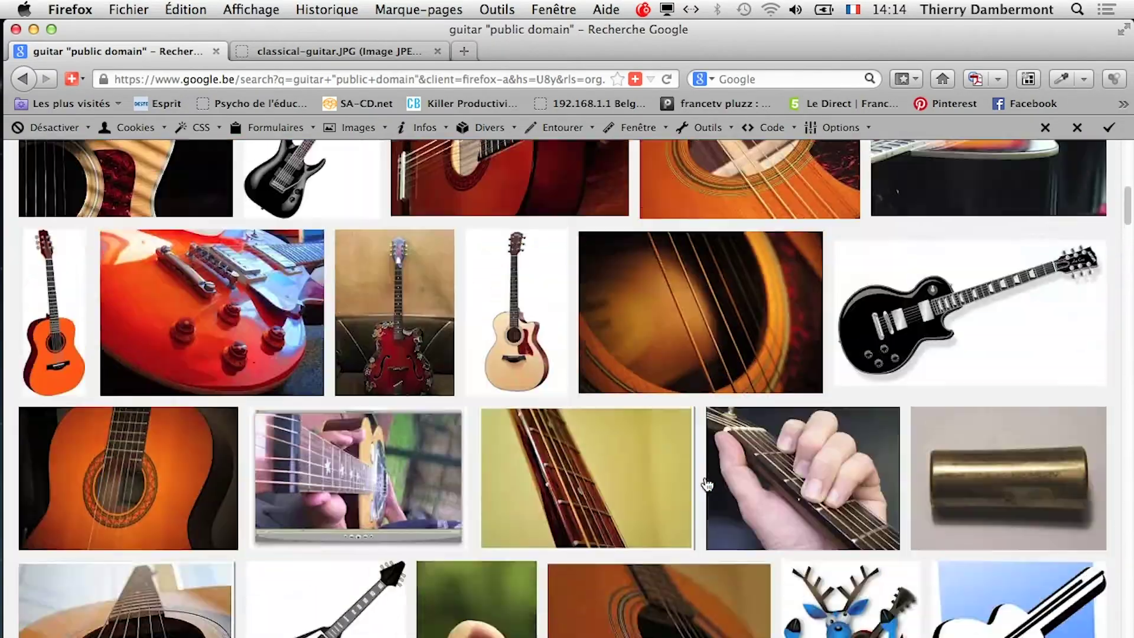
# Replace guitar with yukulele in the search query, keeping "public domain", and run the image search
pyautogui.scroll(2, 703, 488)
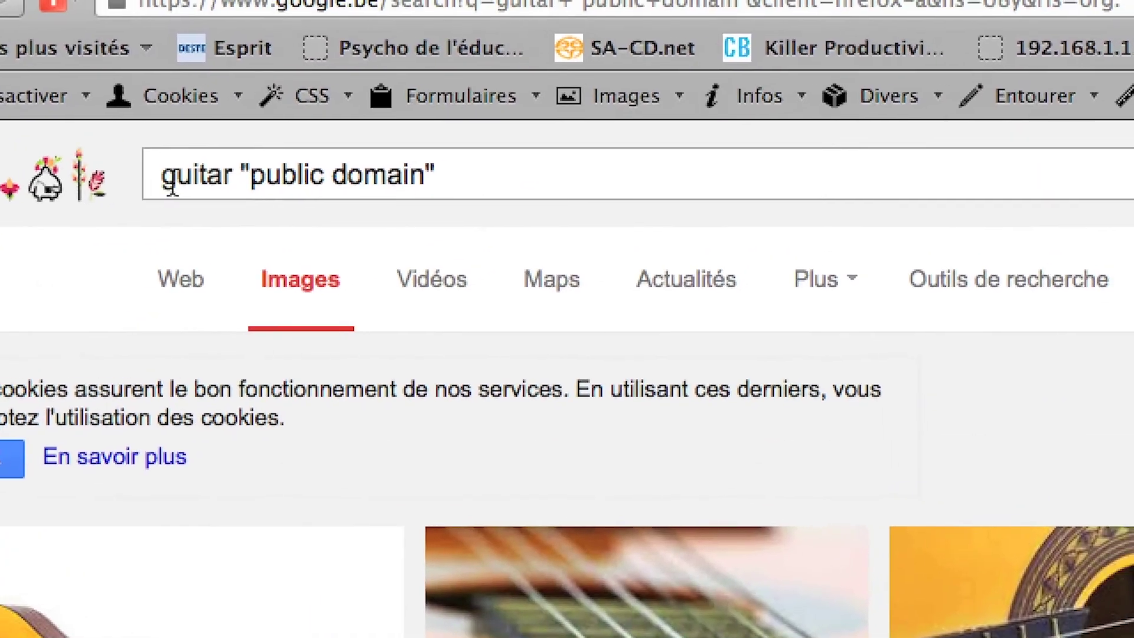
pyautogui.click(158, 168)
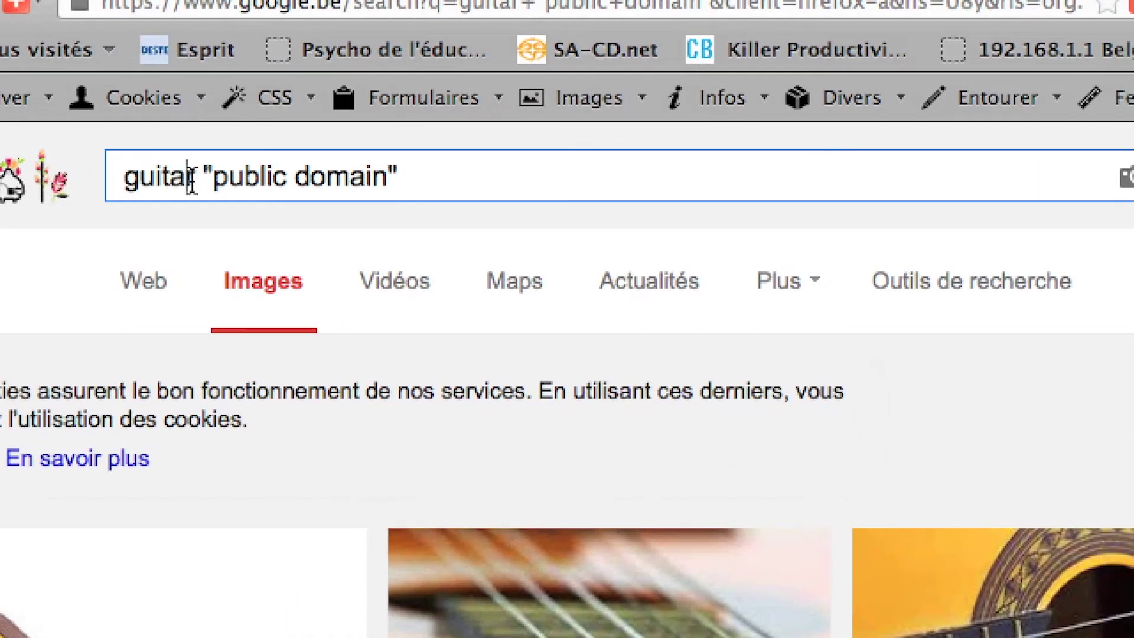
pyautogui.doubleClick(191, 177)
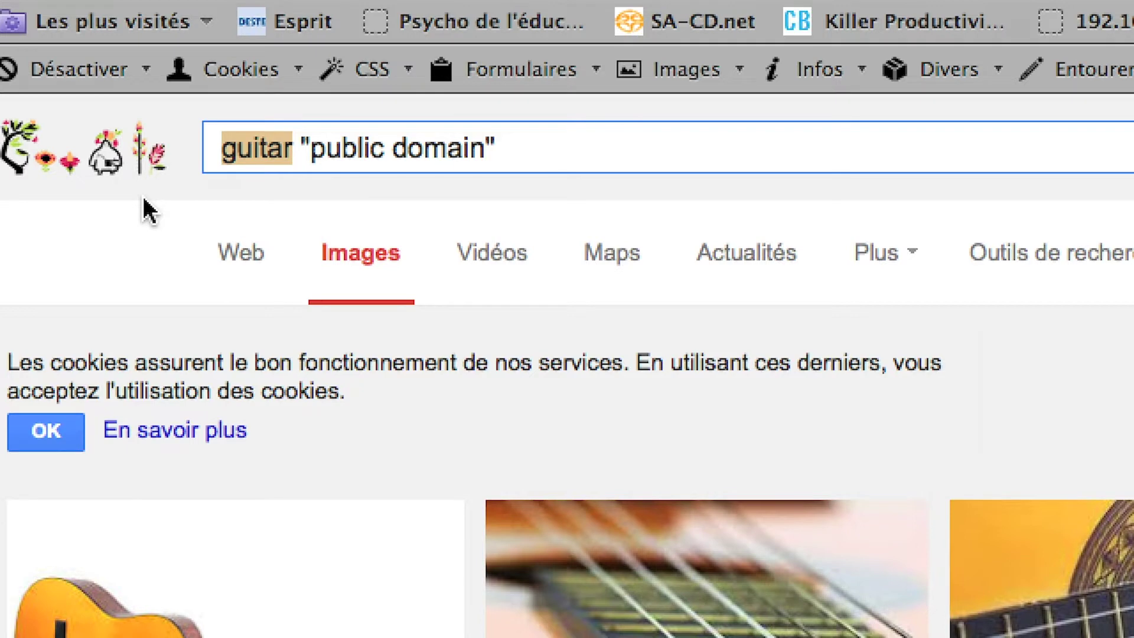
pyautogui.write('yukulele')
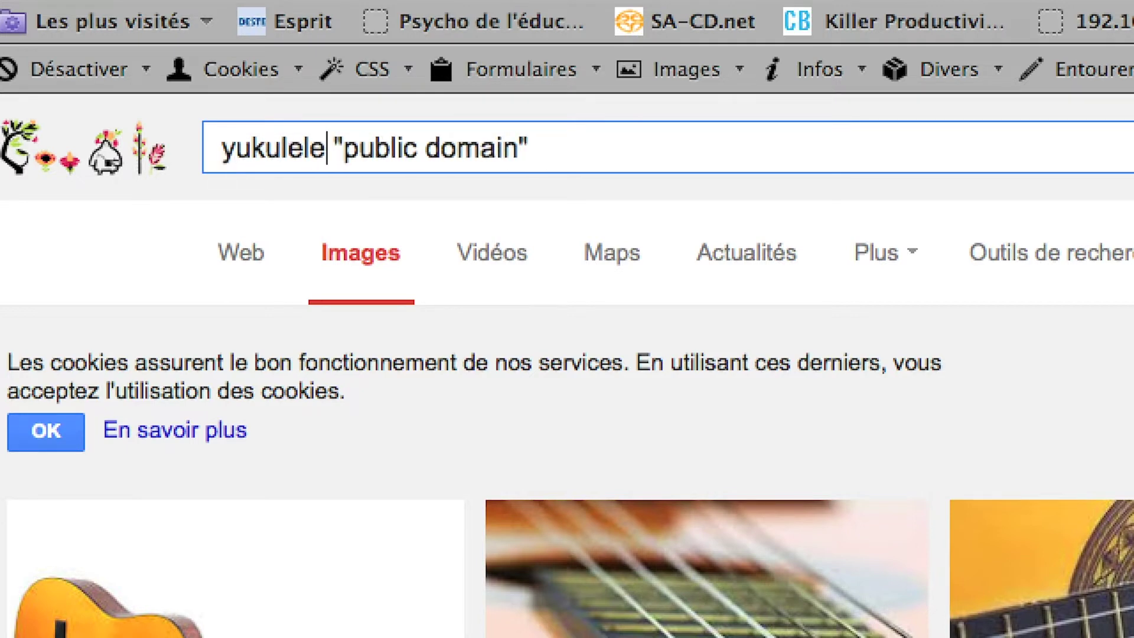
pyautogui.press('Return')
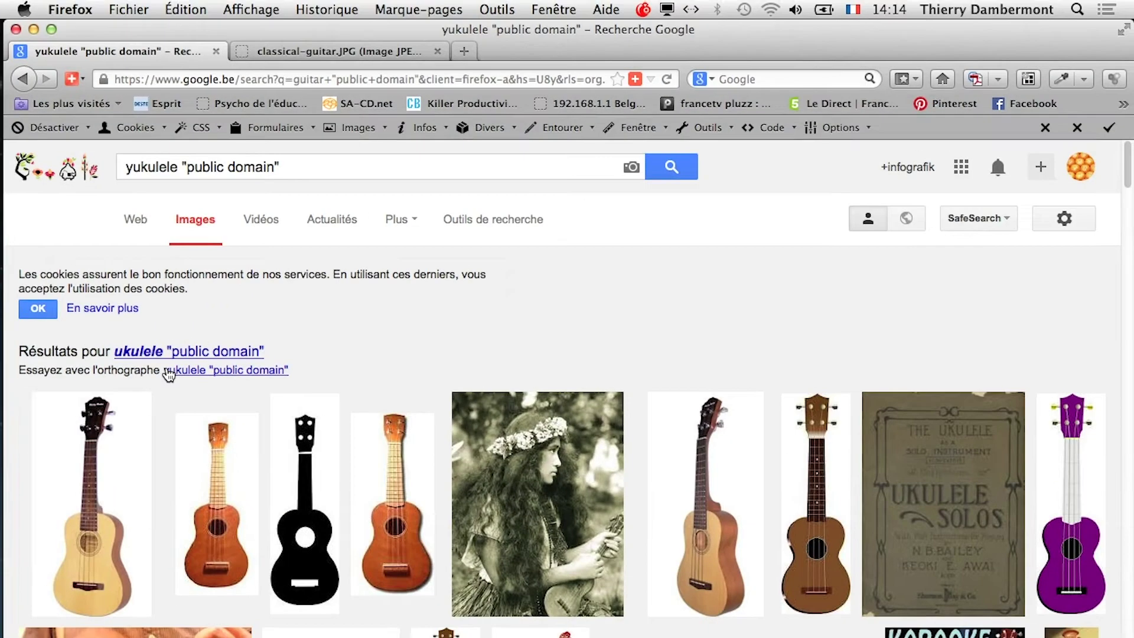
# Open the ukuleleguide.com banjo ukulele result in a new tab and display its full-size image
pyautogui.scroll(-5, 201, 334)
pyautogui.scroll(-12, 525, 531)
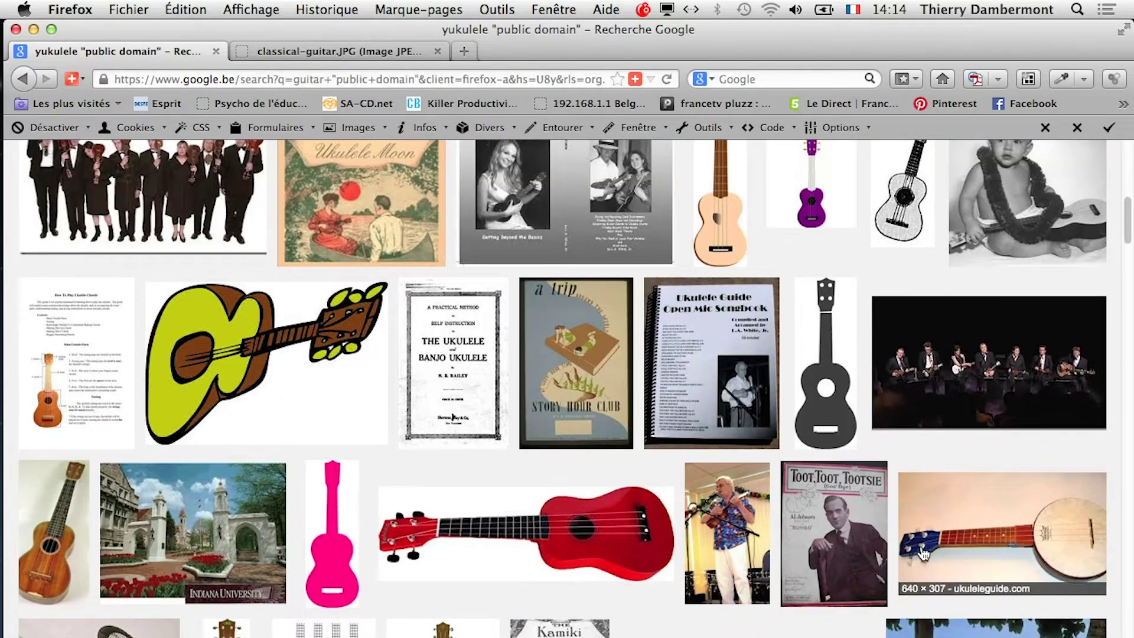
pyautogui.rightClick(937, 542)
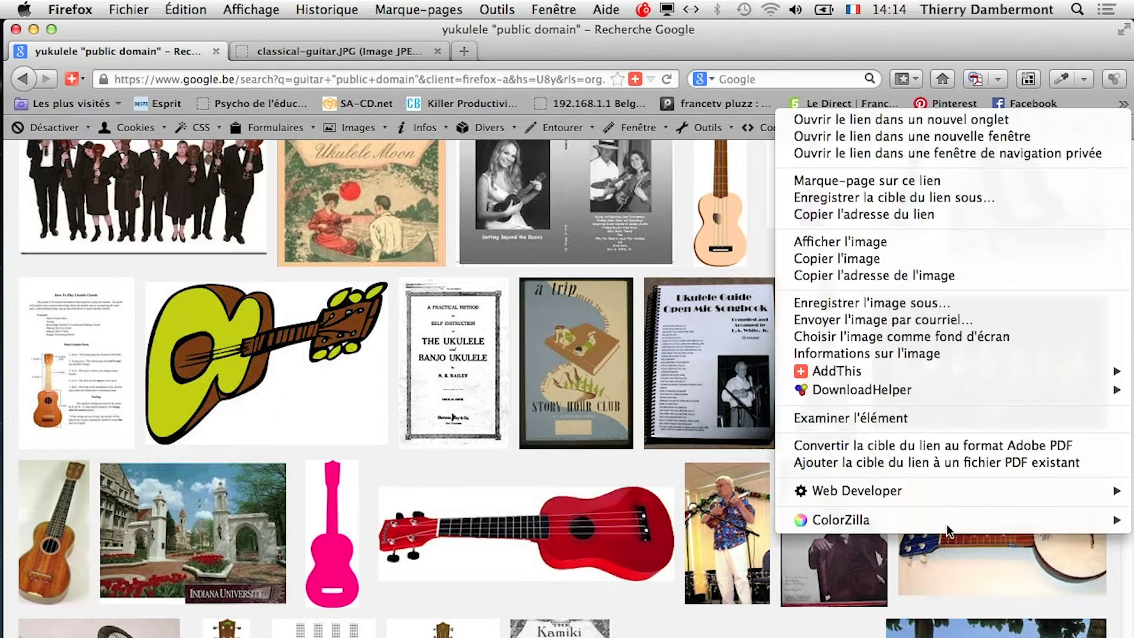
pyautogui.click(838, 125)
pyautogui.click(334, 51)
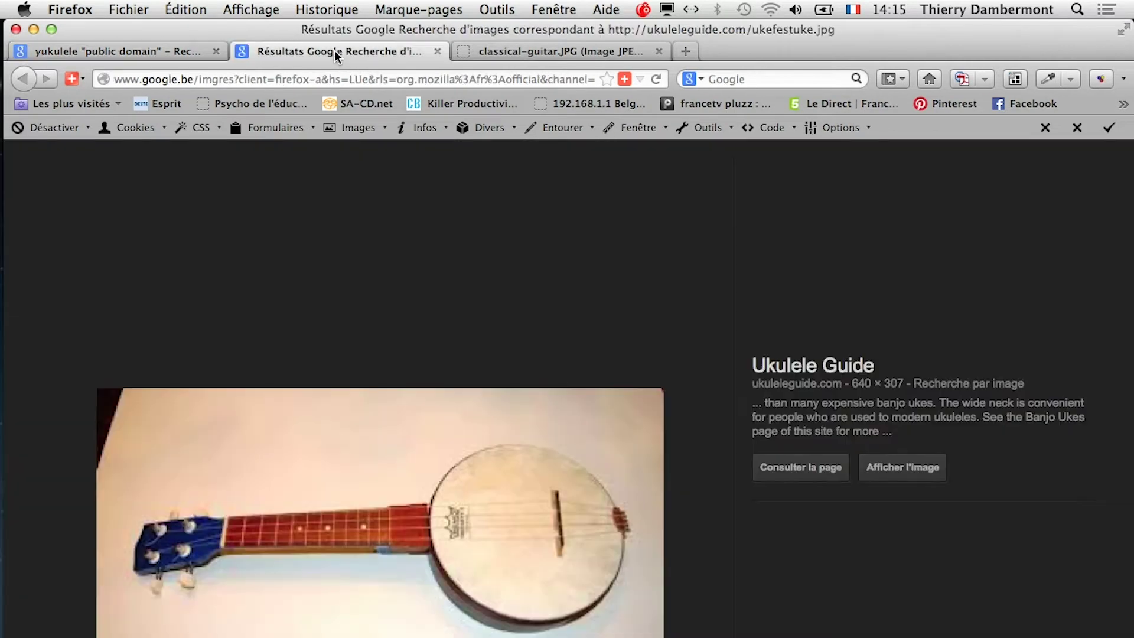
pyautogui.click(167, 53)
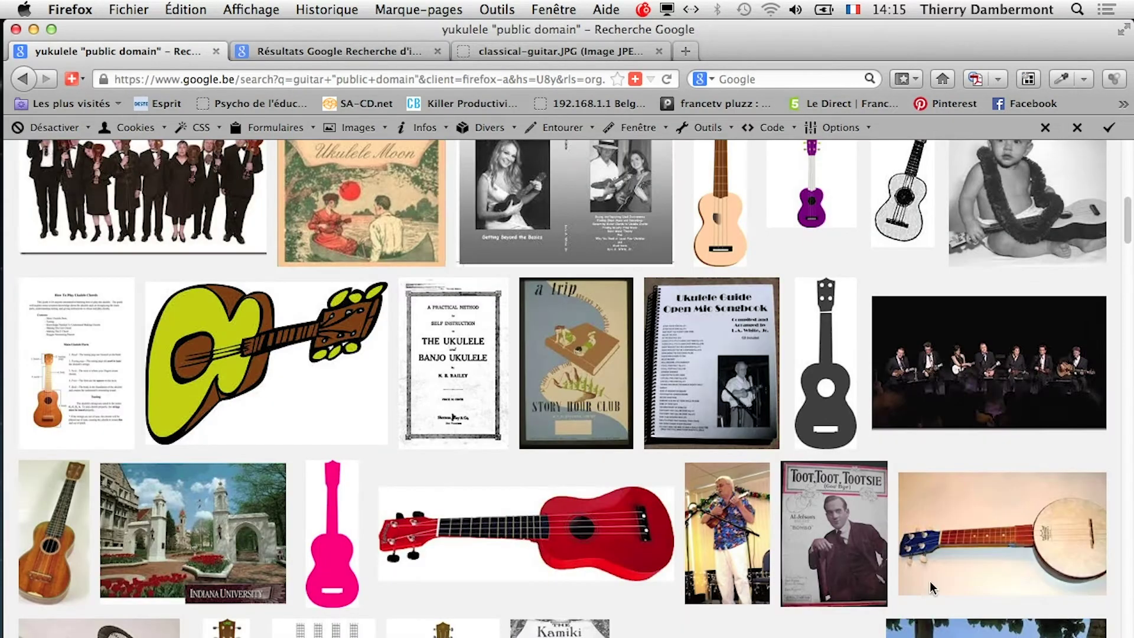
pyautogui.click(332, 51)
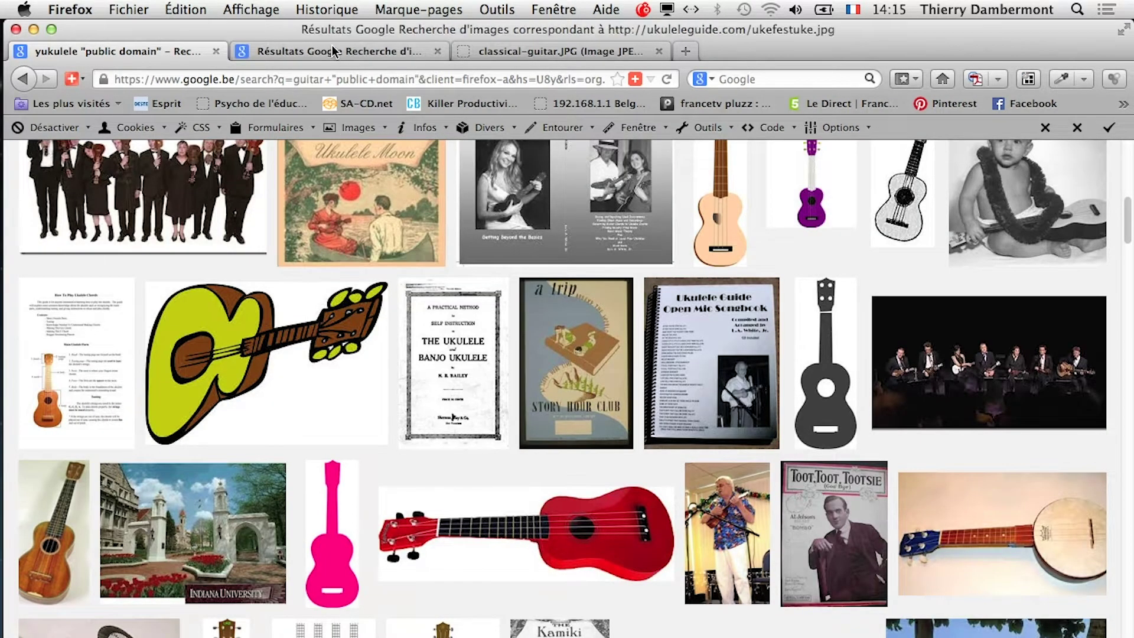
pyautogui.click(871, 481)
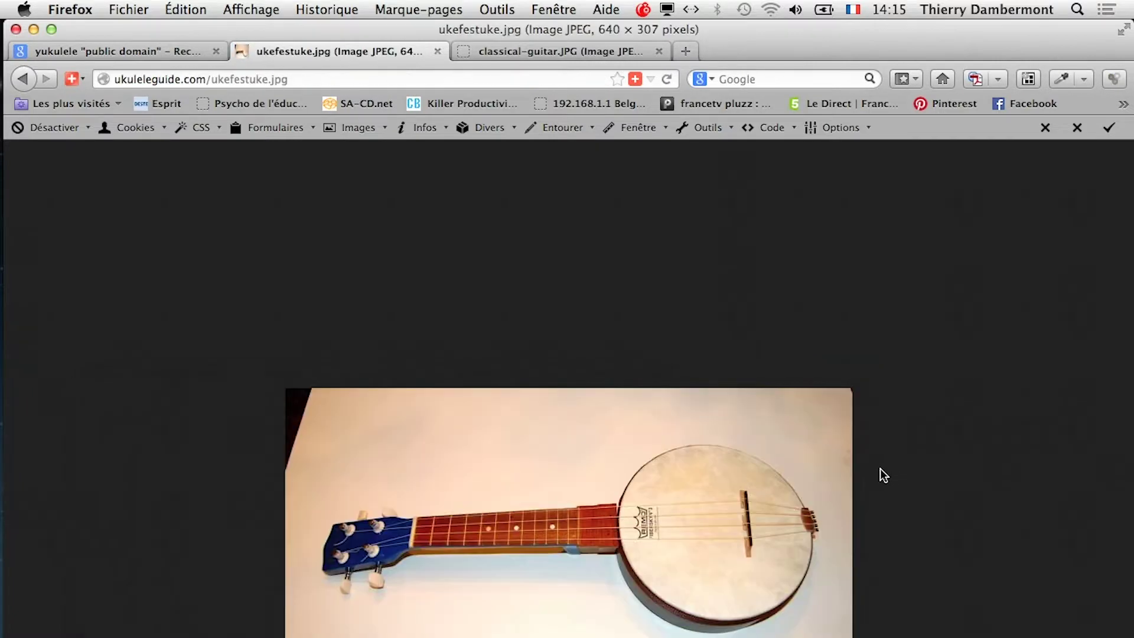
# Save the banjo ukulele image as ukefestuke.jpg in the "le 20 mars 2014" folder
pyautogui.rightClick(596, 488)
pyautogui.click(657, 548)
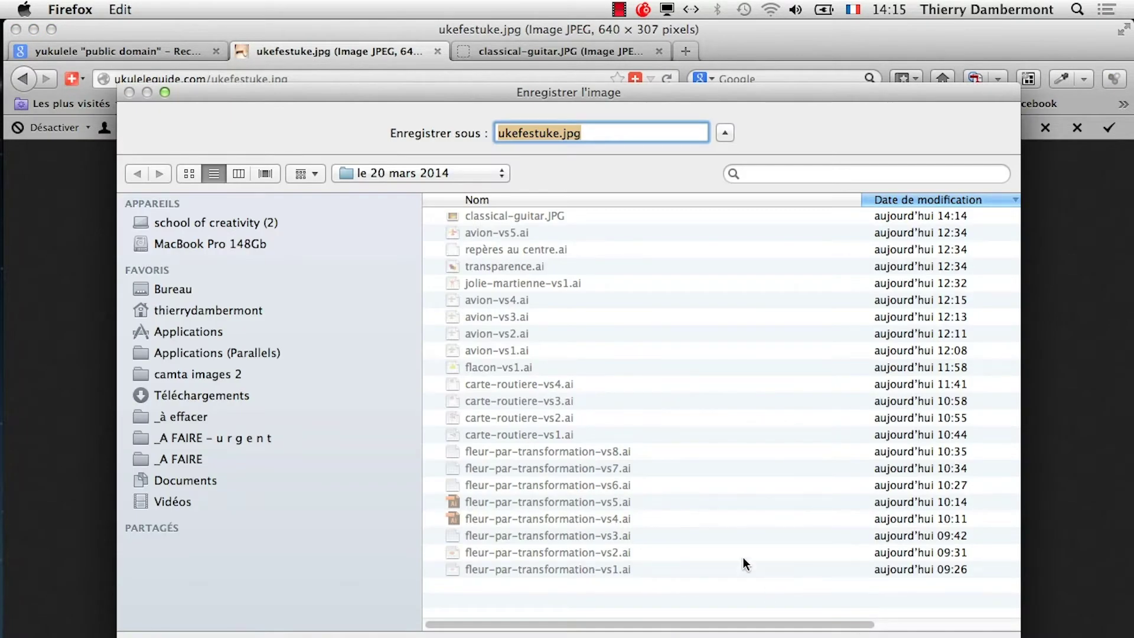
pyautogui.press('Return')
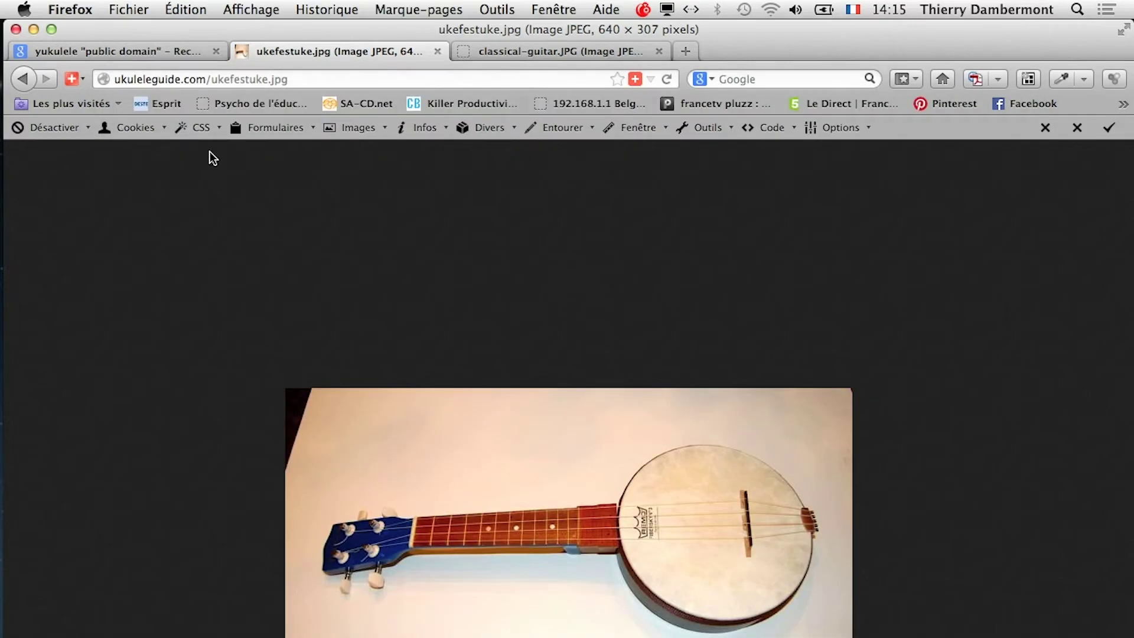
# Return to the ukulele search results and look through the other public domain pictures
pyautogui.click(111, 51)
pyautogui.scroll(-15, 495, 484)
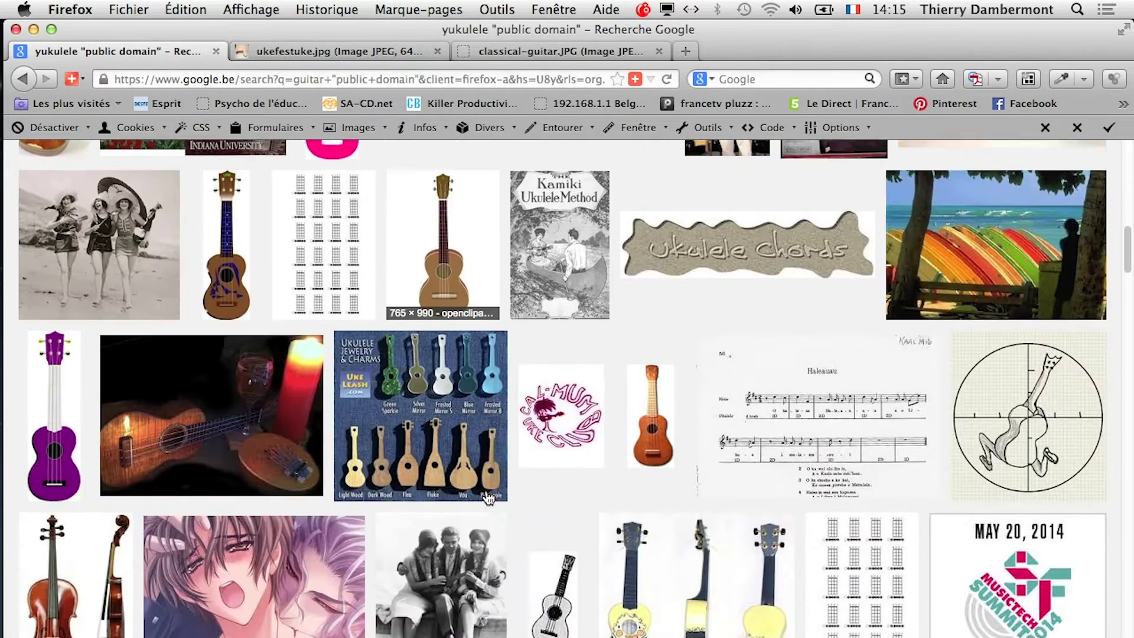
pyautogui.scroll(15, 485, 497)
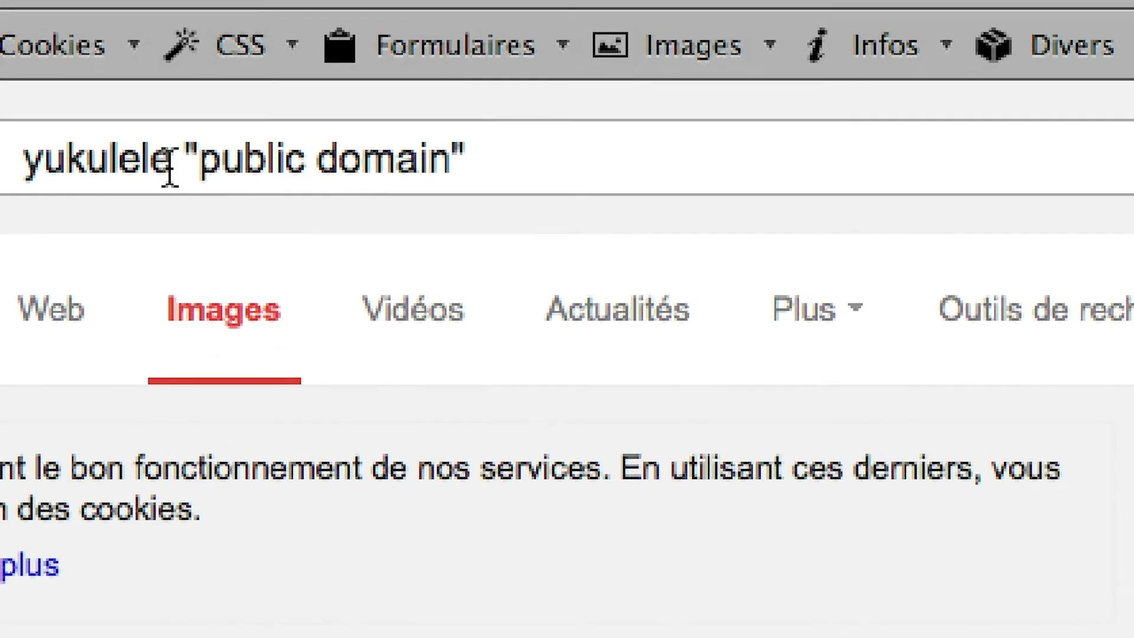
pyautogui.doubleClick(44, 152)
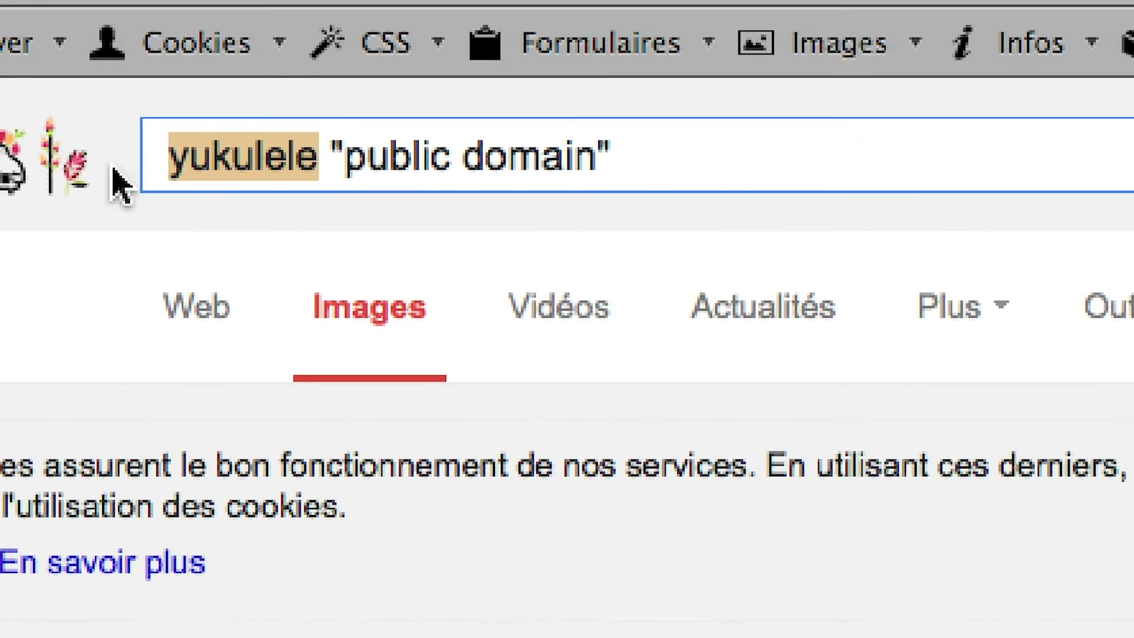
pyautogui.write('you cou lé')
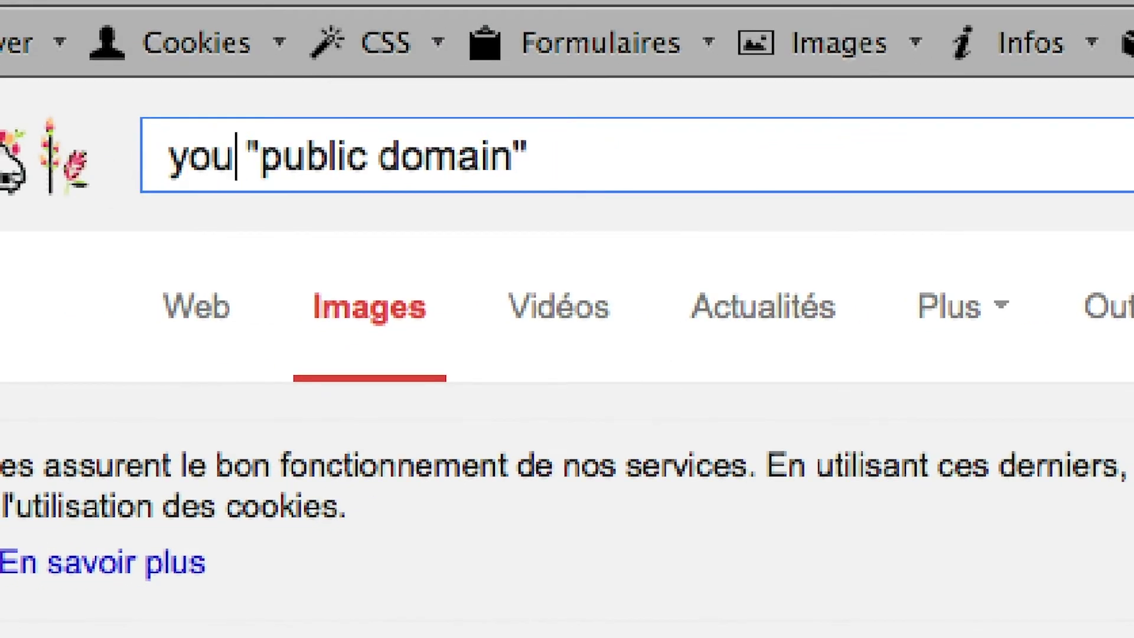
pyautogui.write('l')
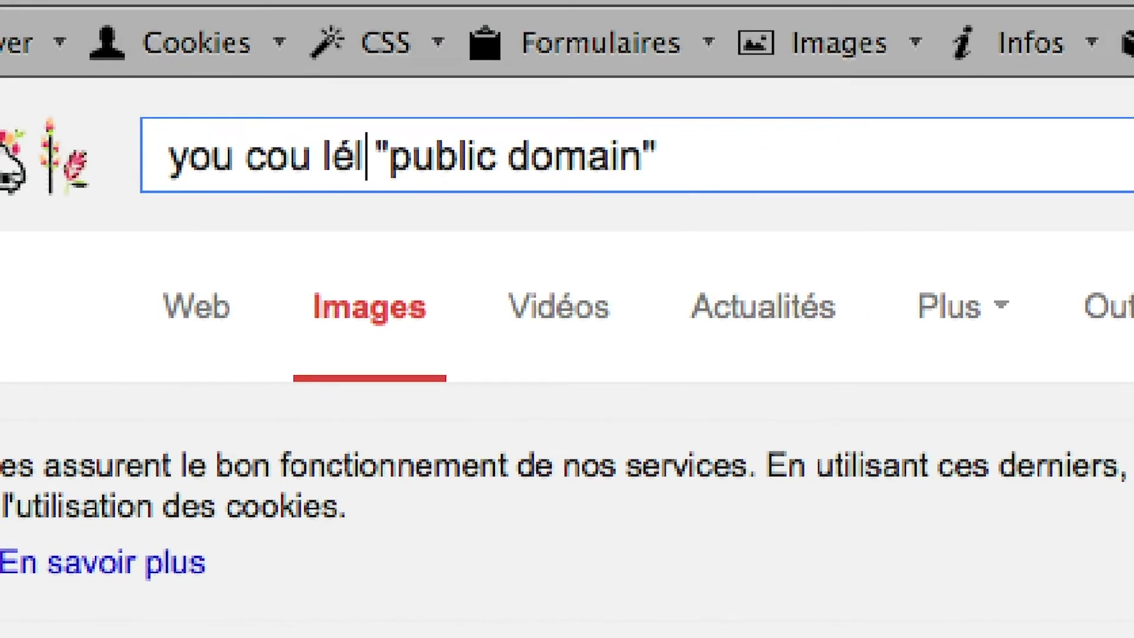
pyautogui.press('BackSpace')
pyautogui.press('BackSpace')
pyautogui.write('ait lait')
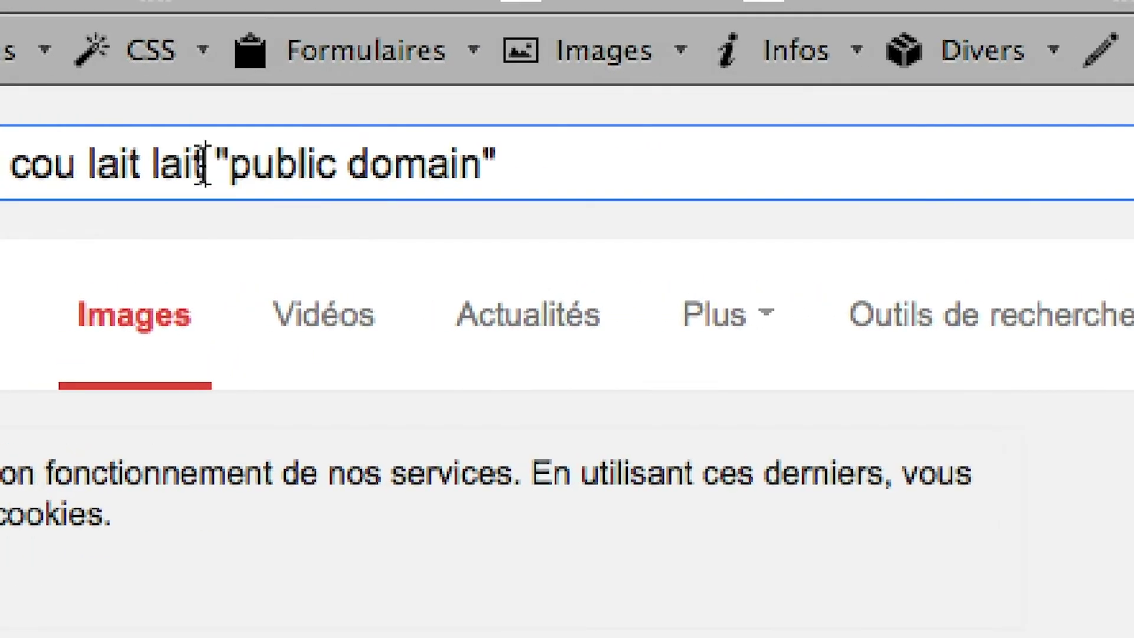
# Set the image search query to clarinette "public domain", run it and look through the clarinet pictures
pyautogui.moveTo(205, 164); pyautogui.dragTo(101, 160)
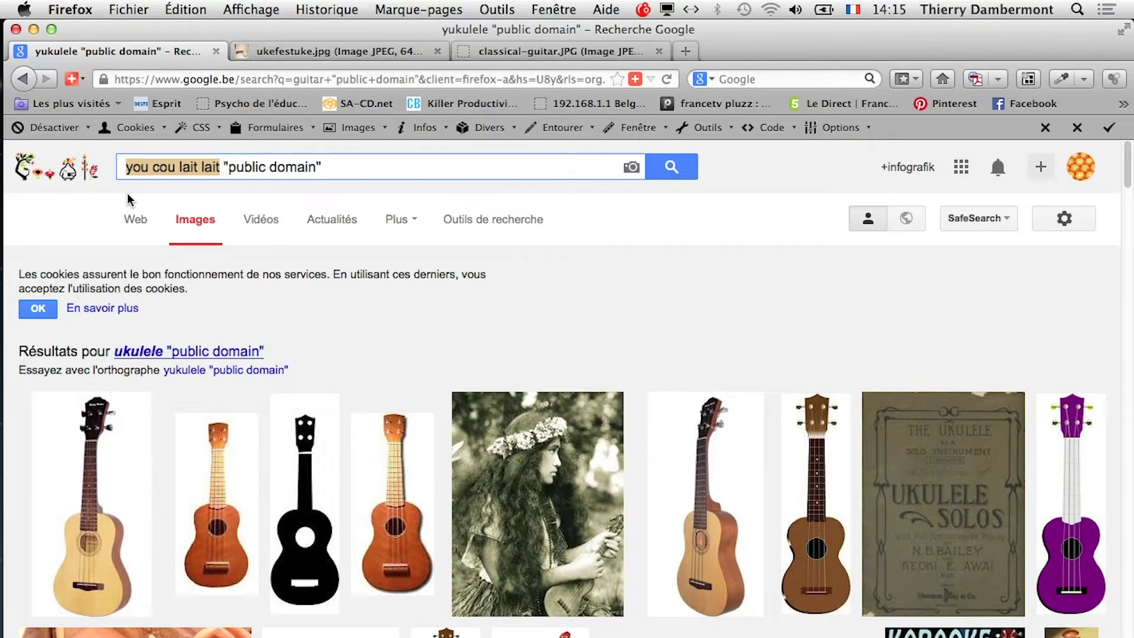
pyautogui.write('clarinet')
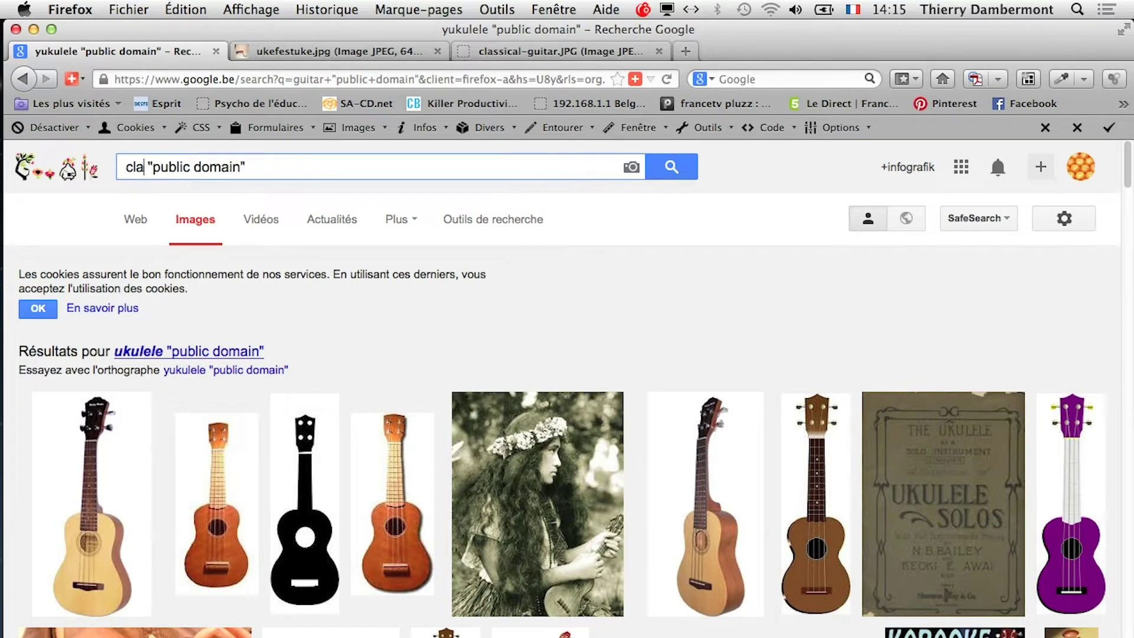
pyautogui.write('te')
pyautogui.press('Return')
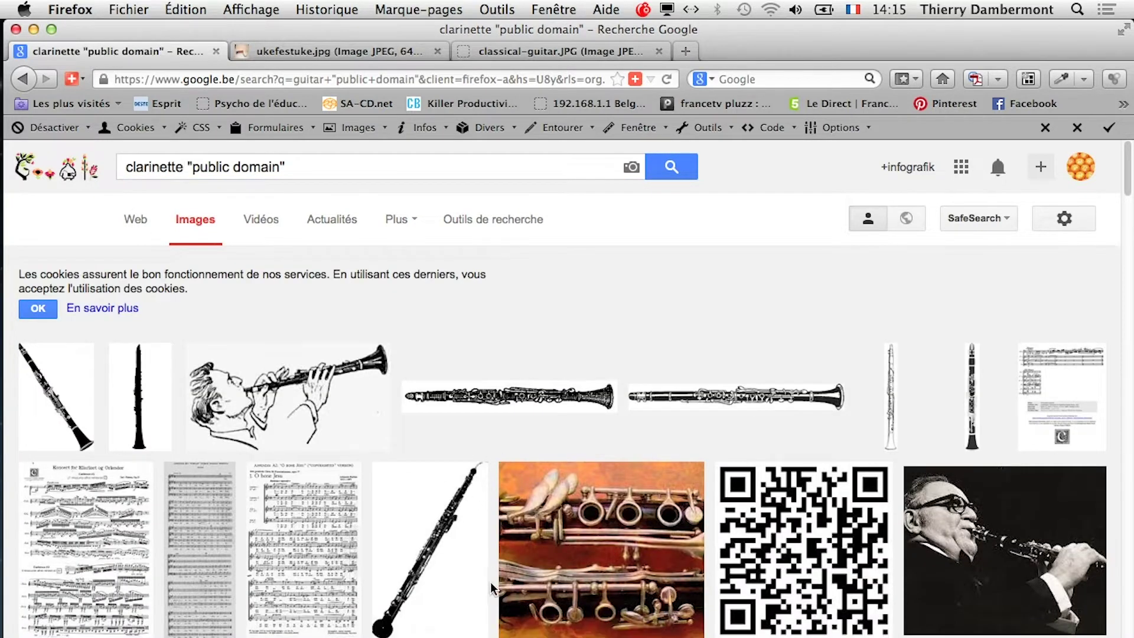
pyautogui.scroll(-5, 482, 590)
pyautogui.scroll(-7, 482, 596)
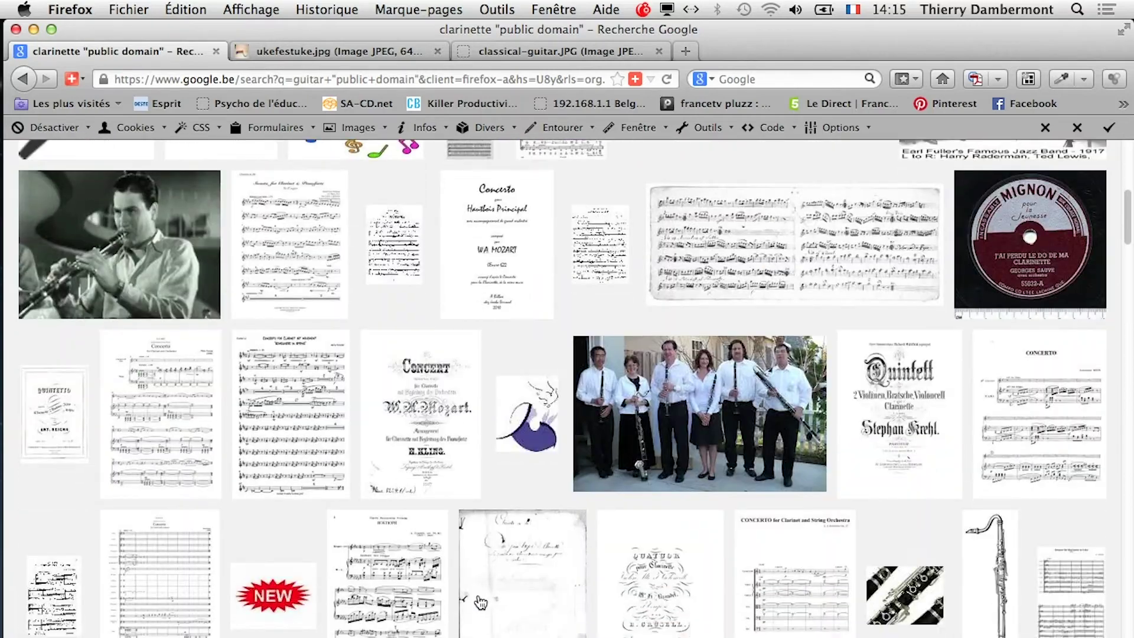
pyautogui.scroll(4, 477, 576)
# Close the Firefox window with all its tabs, switch to Adobe Illustrator CS6 and collapse the Layers panel
pyautogui.click(15, 30)
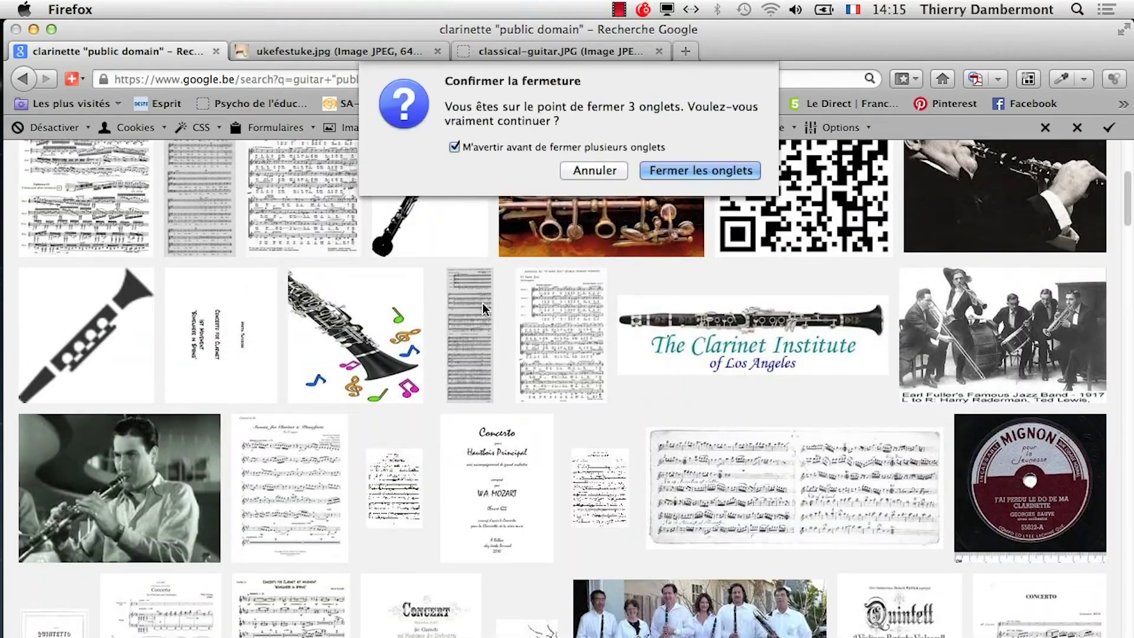
pyautogui.click(694, 171)
pyautogui.press('super+Tab')
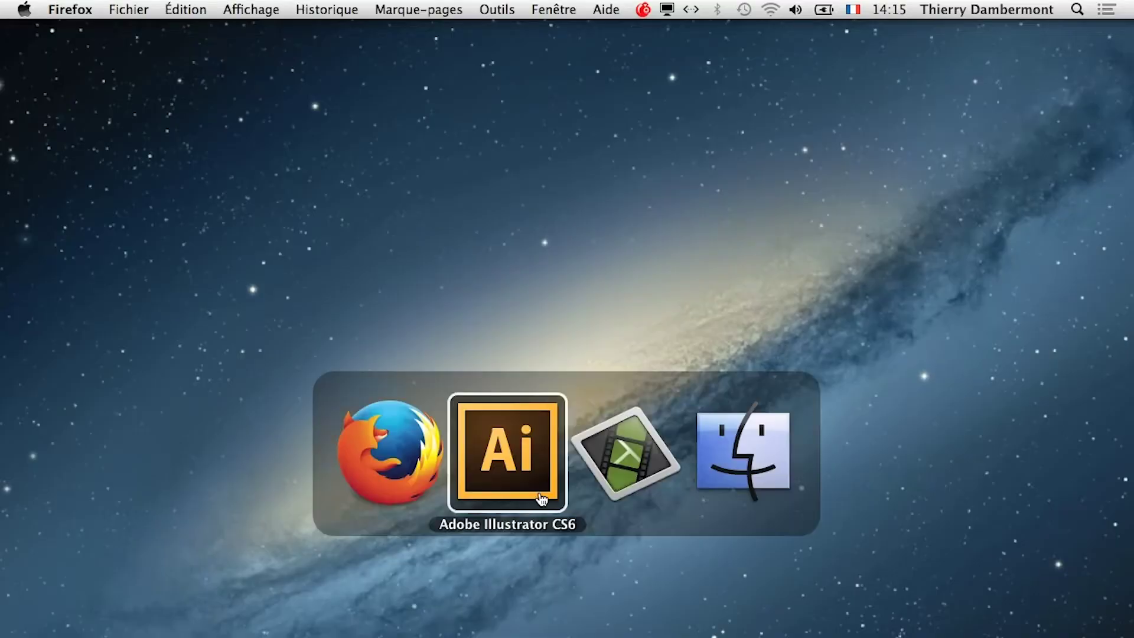
pyautogui.click(771, 462)
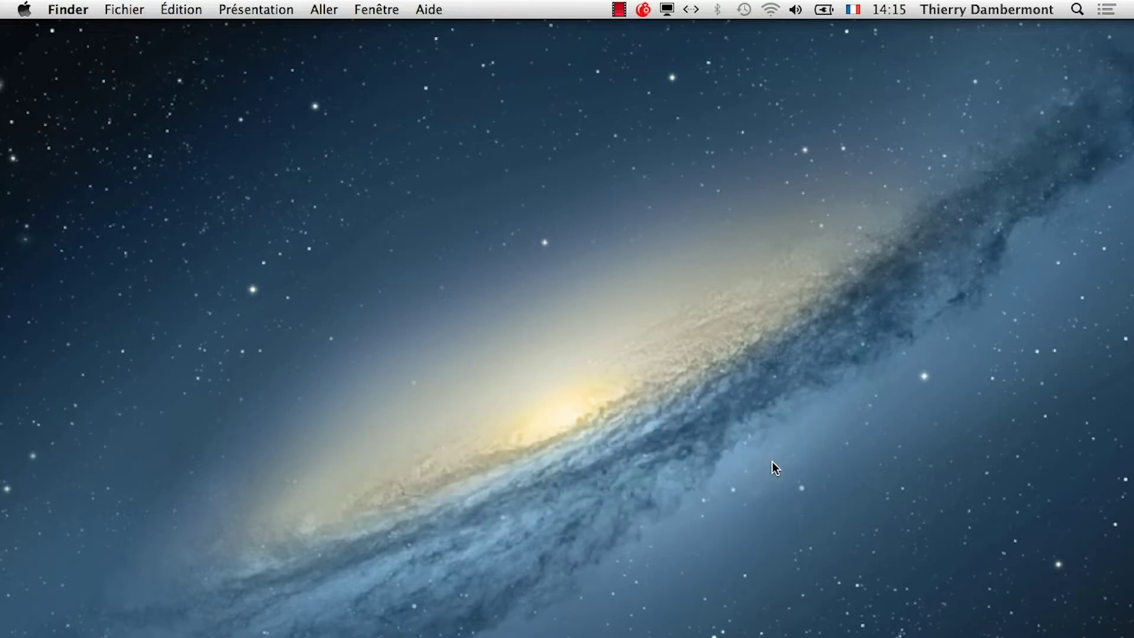
pyautogui.press('super+Tab')
pyautogui.click(618, 466)
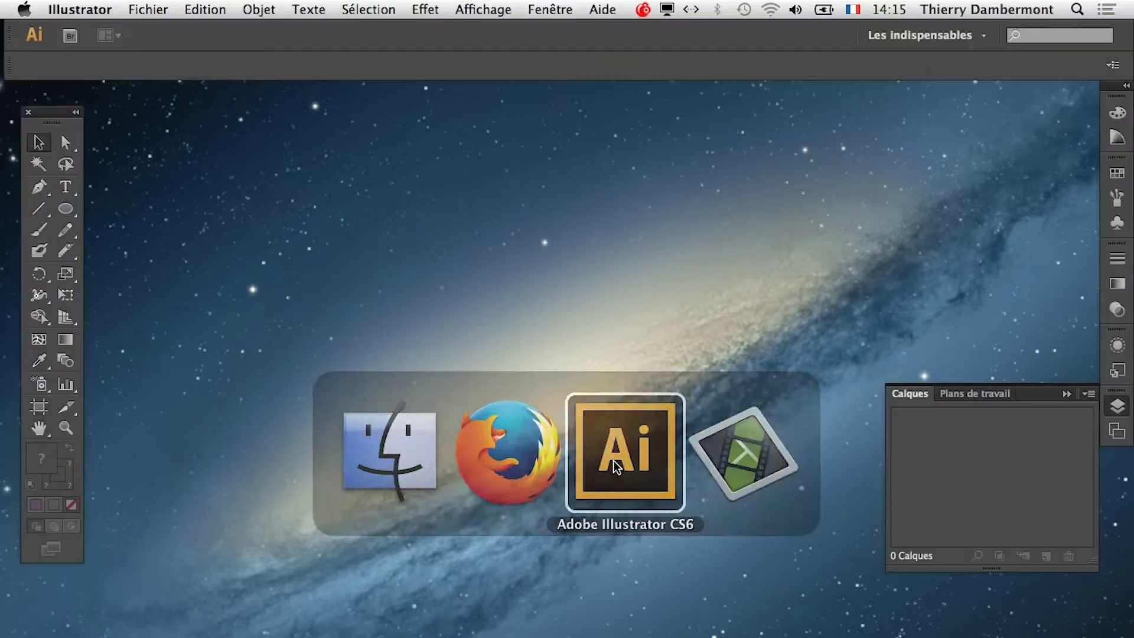
pyautogui.click(1065, 394)
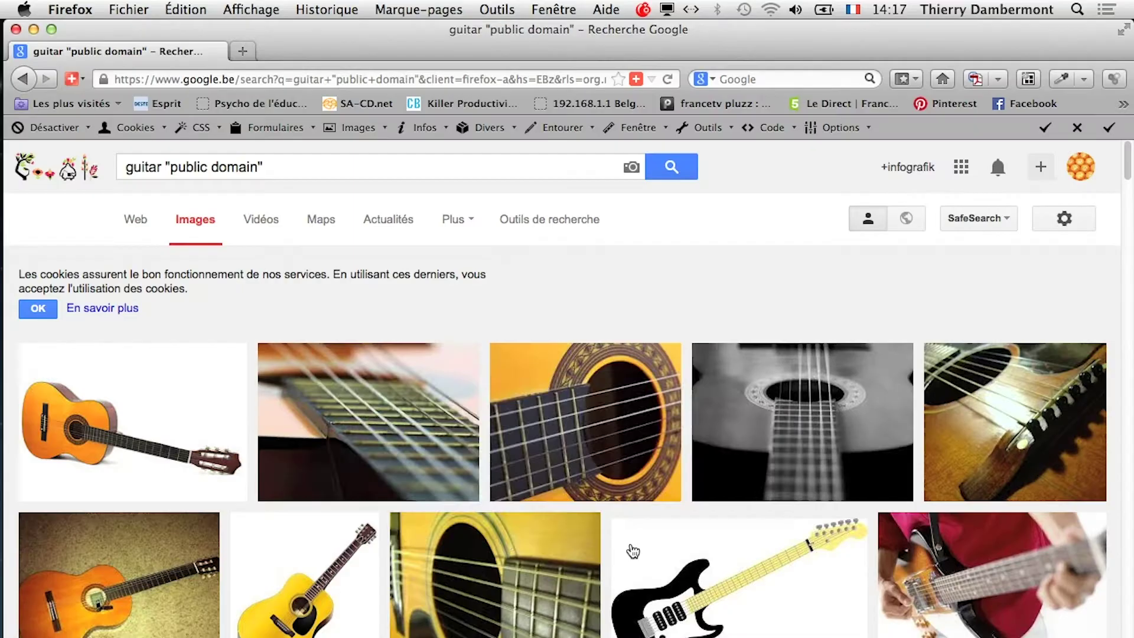
# Switch to Adobe Illustrator and create a new A3 document in landscape orientation
pyautogui.press('super+Tab')
pyautogui.click(602, 451)
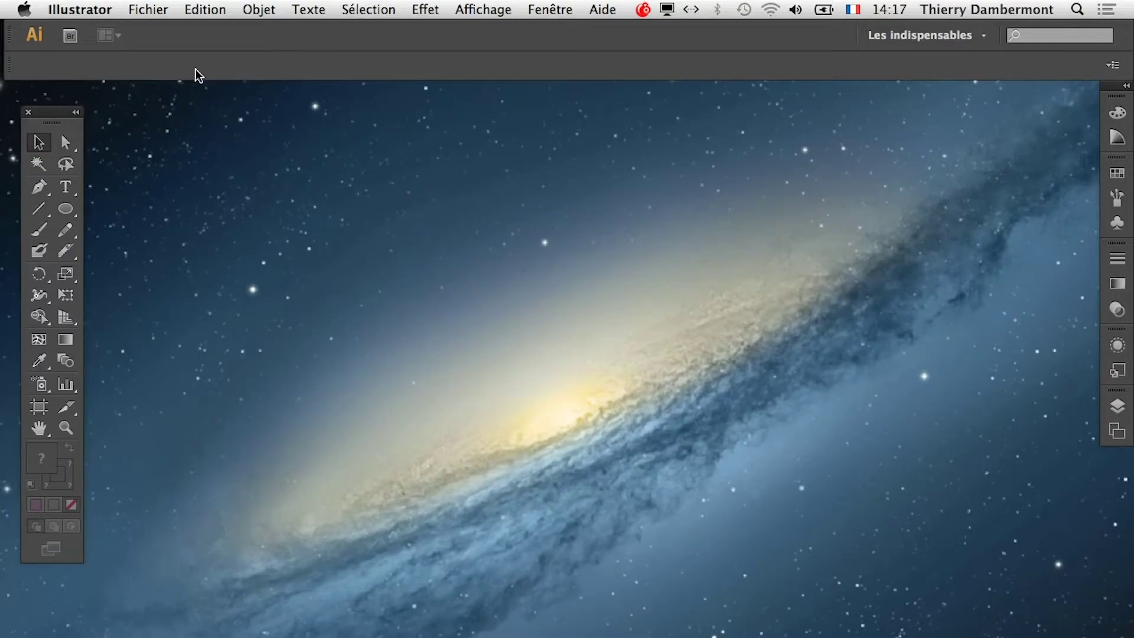
pyautogui.click(167, 9)
pyautogui.click(171, 30)
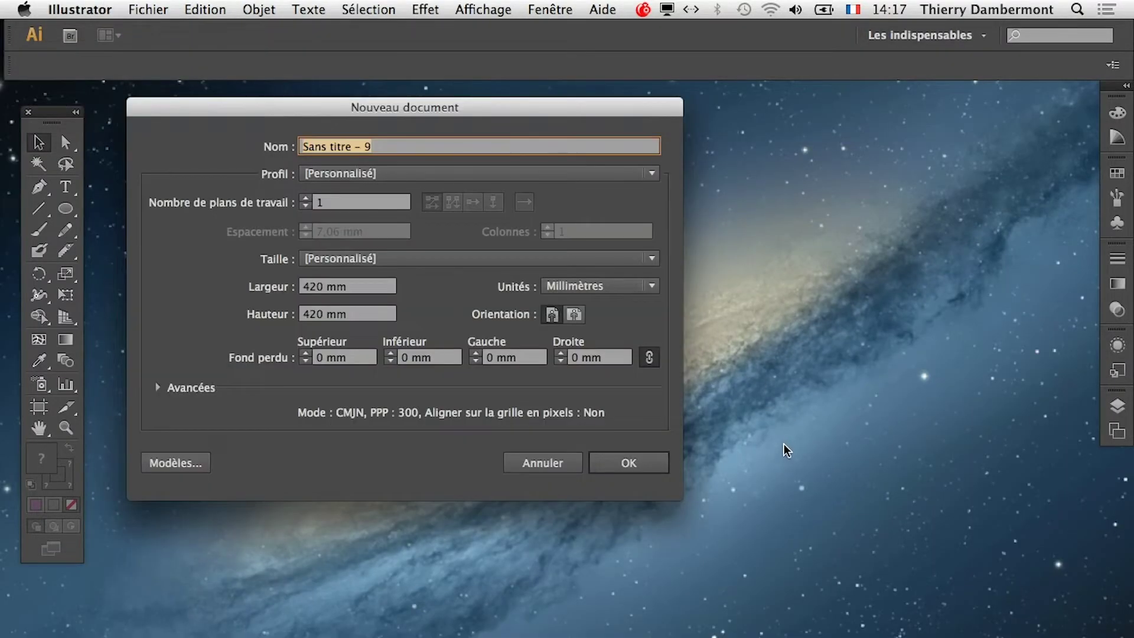
pyautogui.click(574, 315)
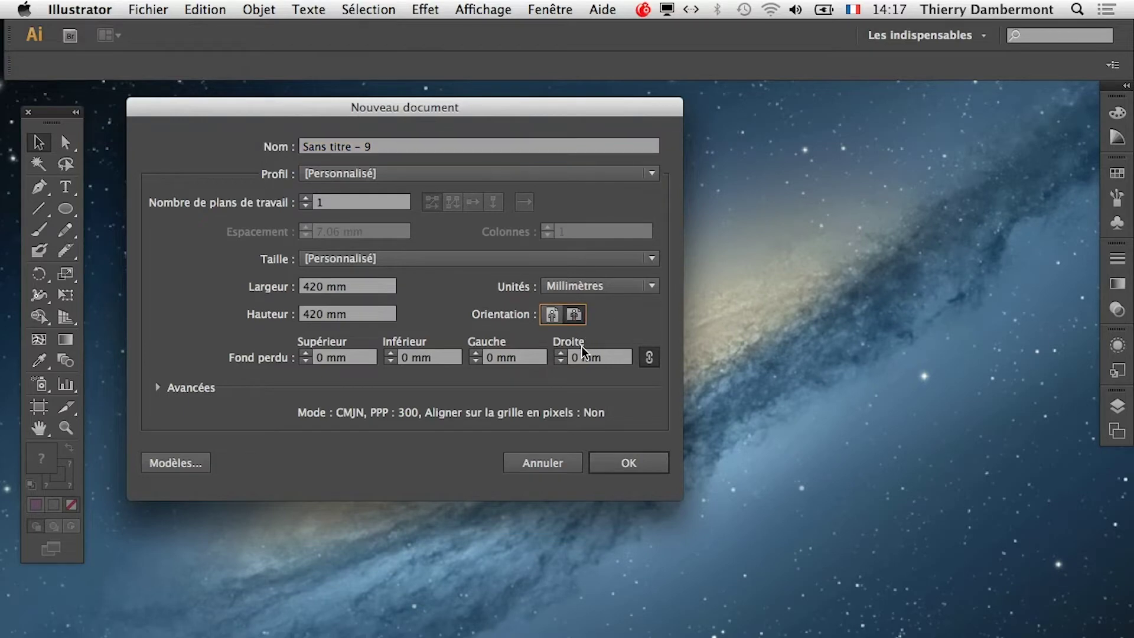
pyautogui.click(349, 258)
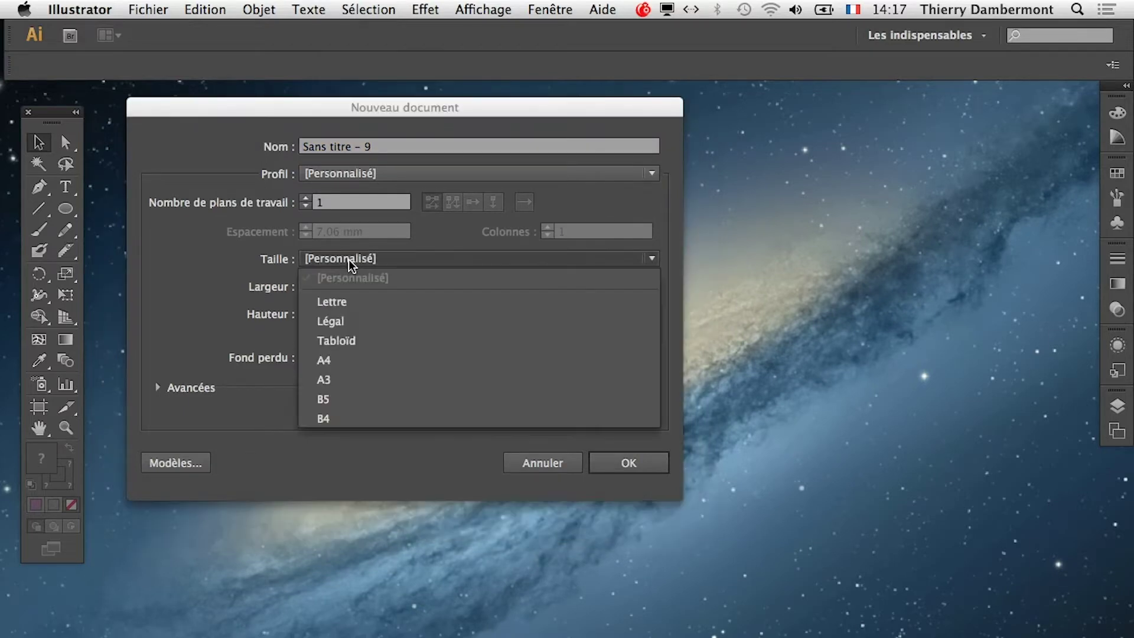
pyautogui.click(357, 381)
pyautogui.click(665, 465)
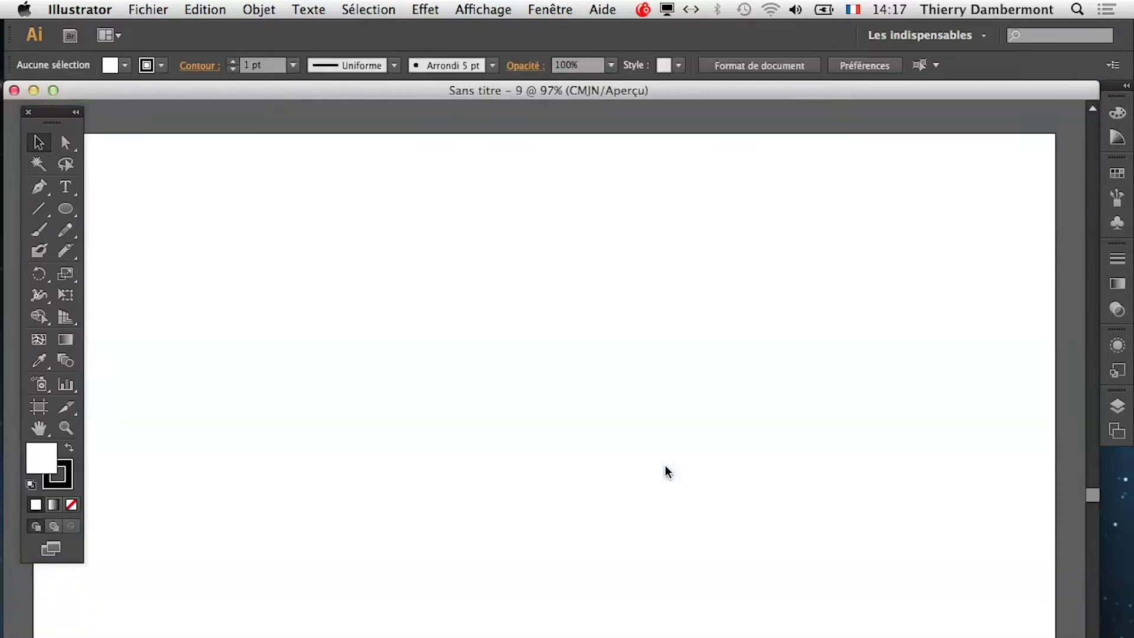
# Place classical-guitar.JPG from the "le 20 mars 2014" folder in the document as a linked image
pyautogui.scroll(-1, 527, 433)
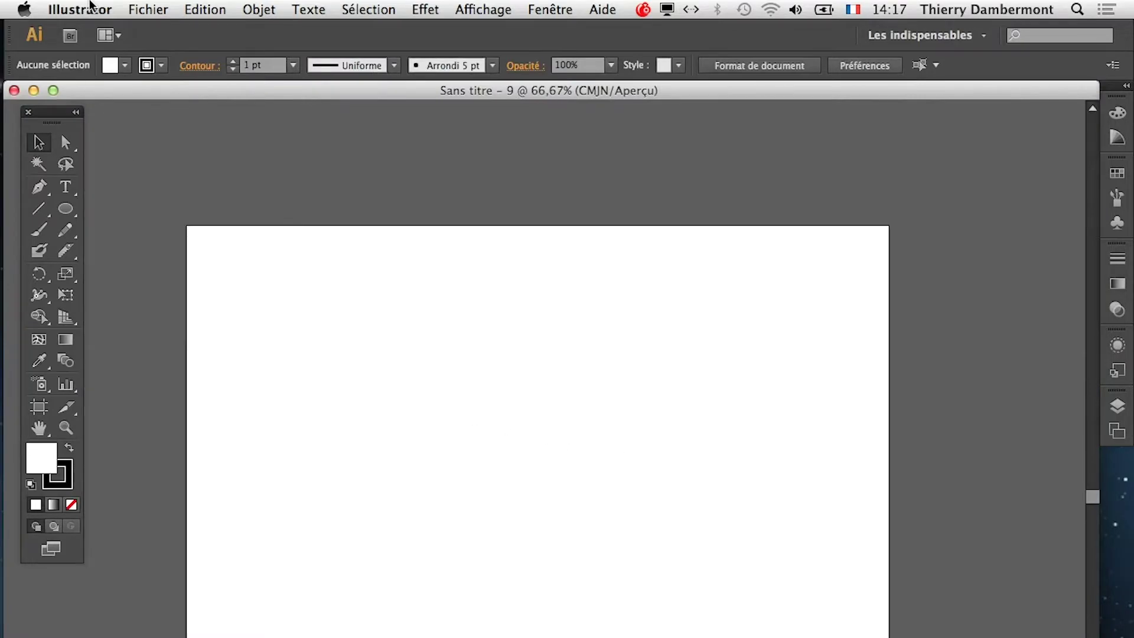
pyautogui.click(145, 8)
pyautogui.click(170, 271)
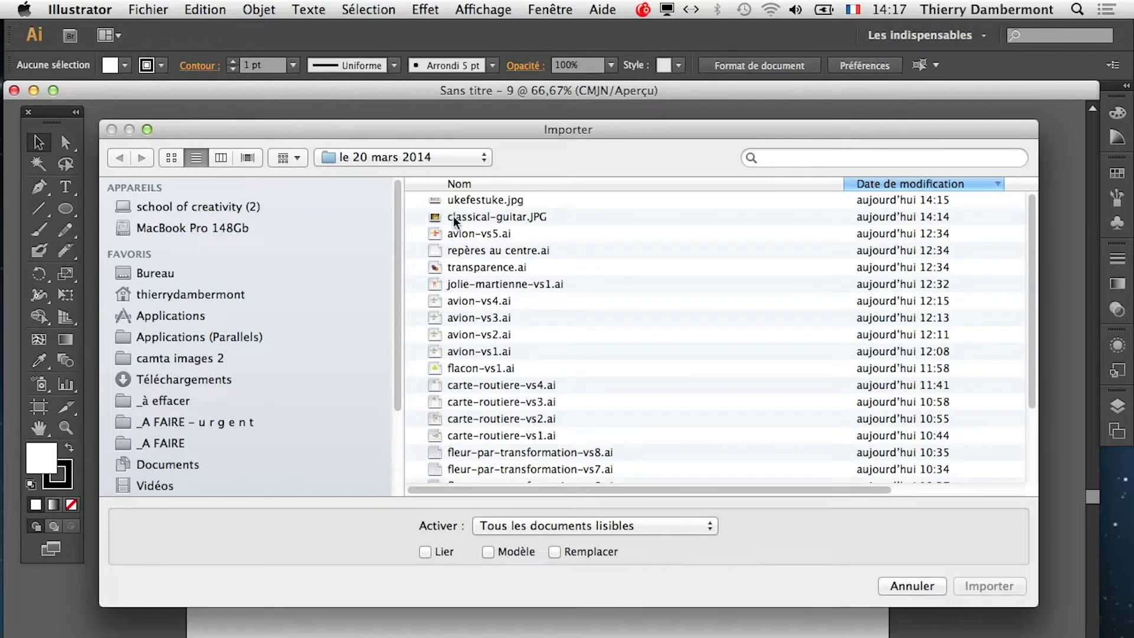
pyautogui.click(454, 218)
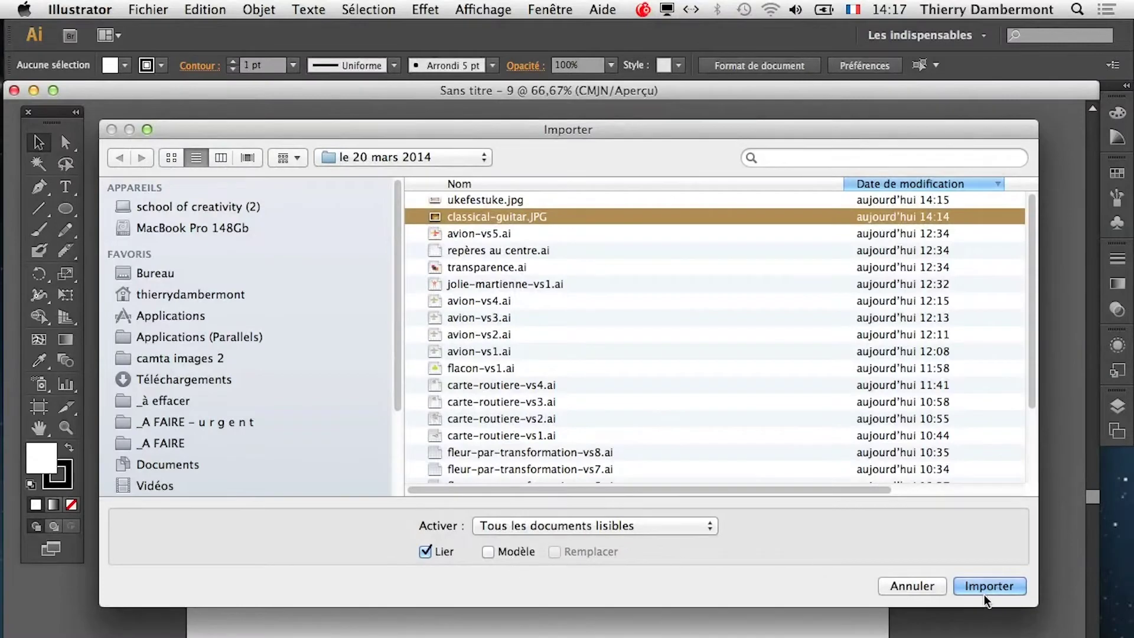
pyautogui.click(1007, 585)
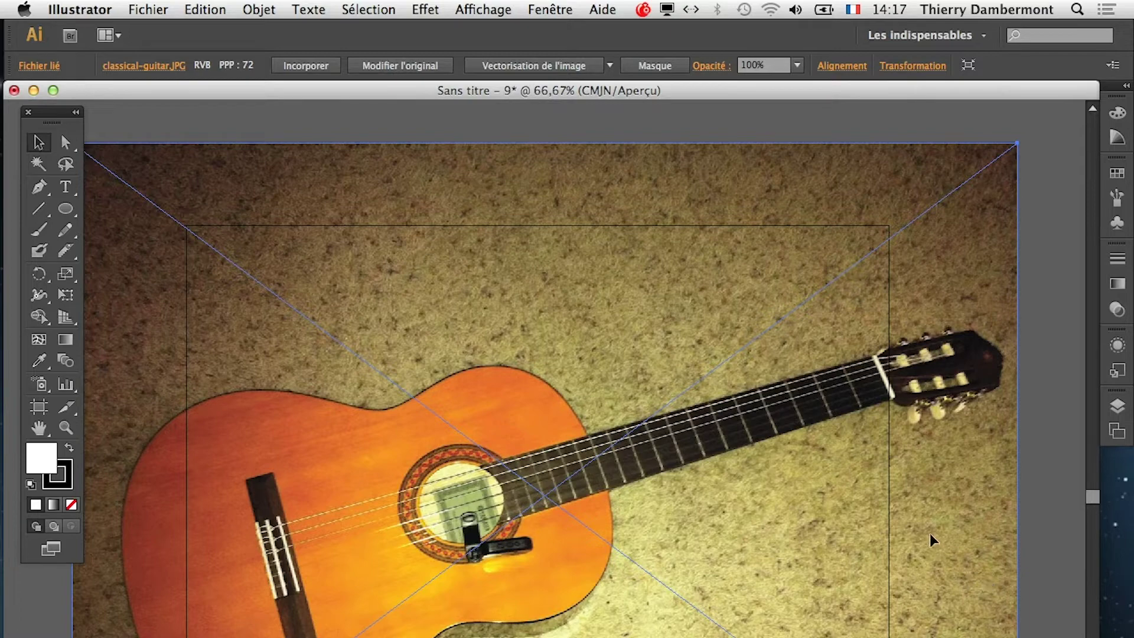
# Scale the placed guitar image down proportionally about its centre with Free Transform so it fits within the artboard width
pyautogui.click(63, 297)
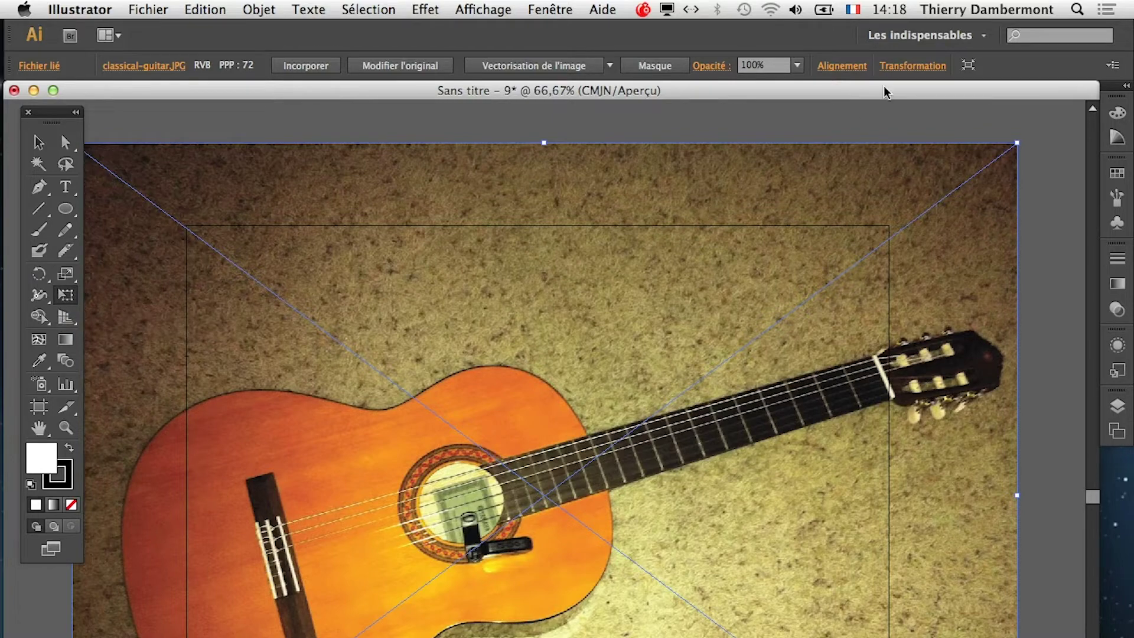
pyautogui.moveTo(1017, 143); pyautogui.dragTo(742, 348)
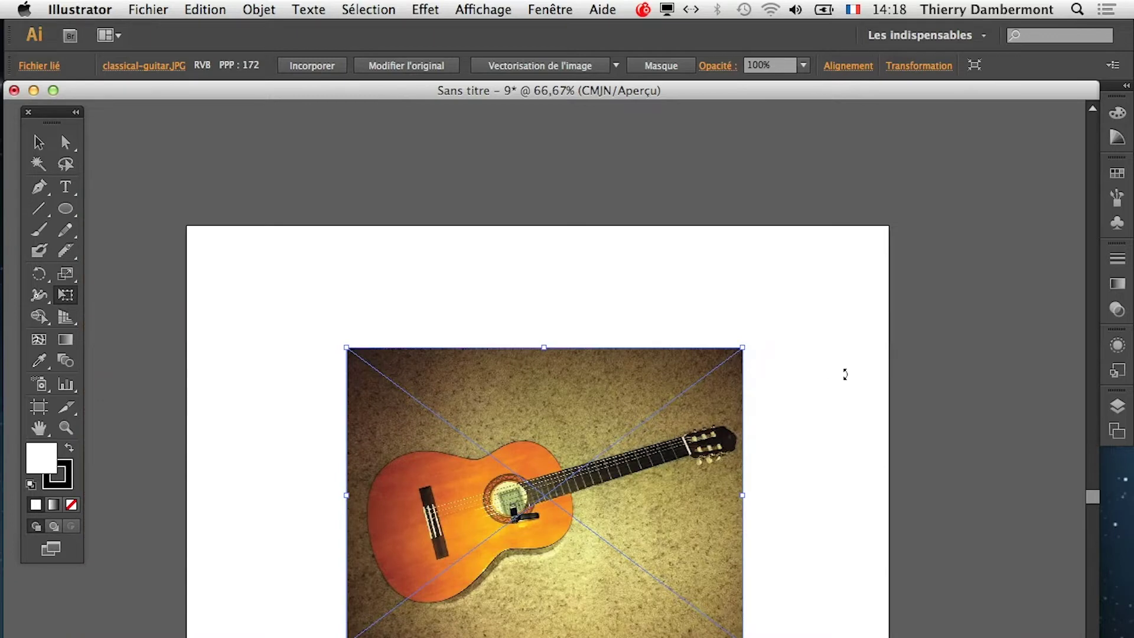
pyautogui.press('super+shift+b')
pyautogui.press('super+shift+b')
# Detach the Layers panel as a floating panel beside the guitar image, collapse the remaining dock panel and enlarge the floating one
pyautogui.click(1116, 406)
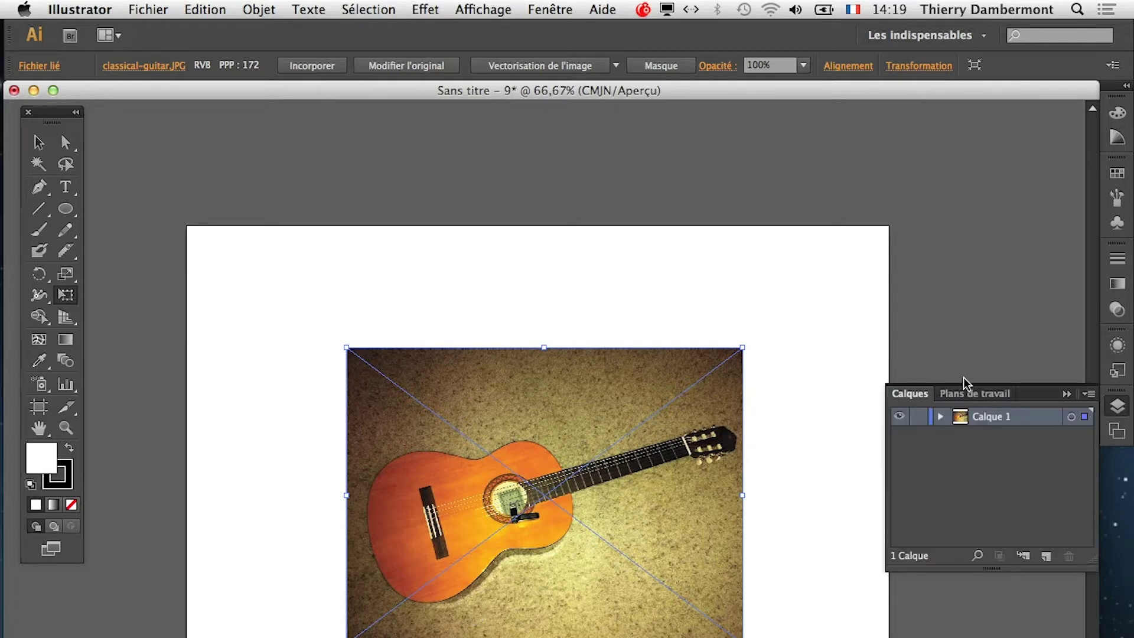
pyautogui.moveTo(912, 395); pyautogui.dragTo(799, 302)
pyautogui.click(1065, 393)
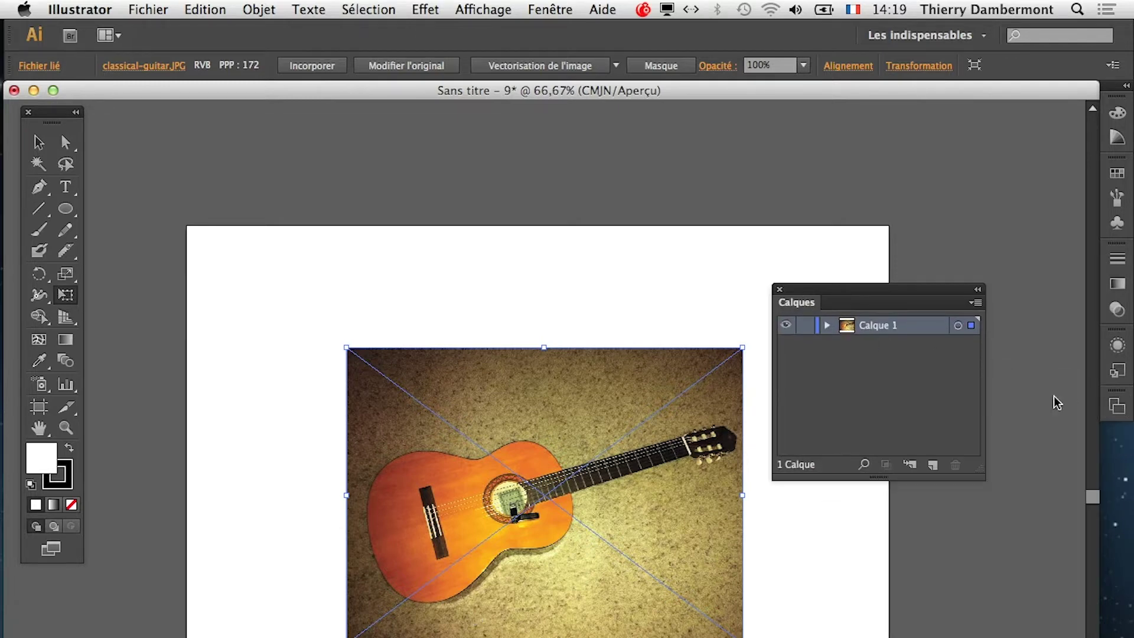
pyautogui.moveTo(977, 467); pyautogui.dragTo(1037, 521)
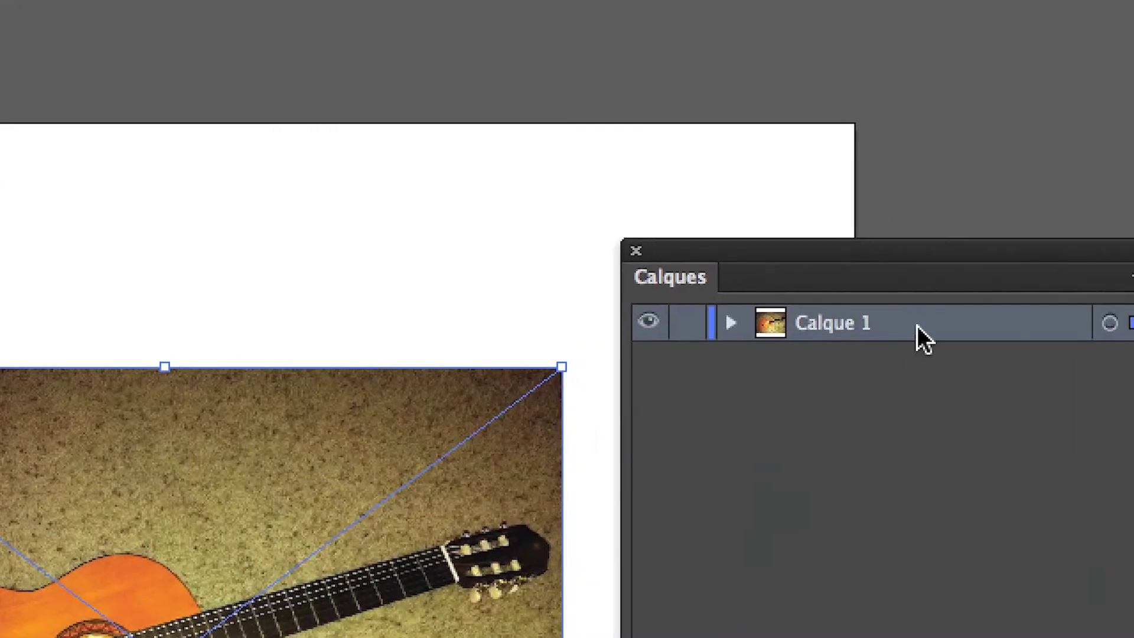
# Turn Calque 1 into a template layer with images dimmed to 50%, and add a new layer above it
pyautogui.doubleClick(916, 325)
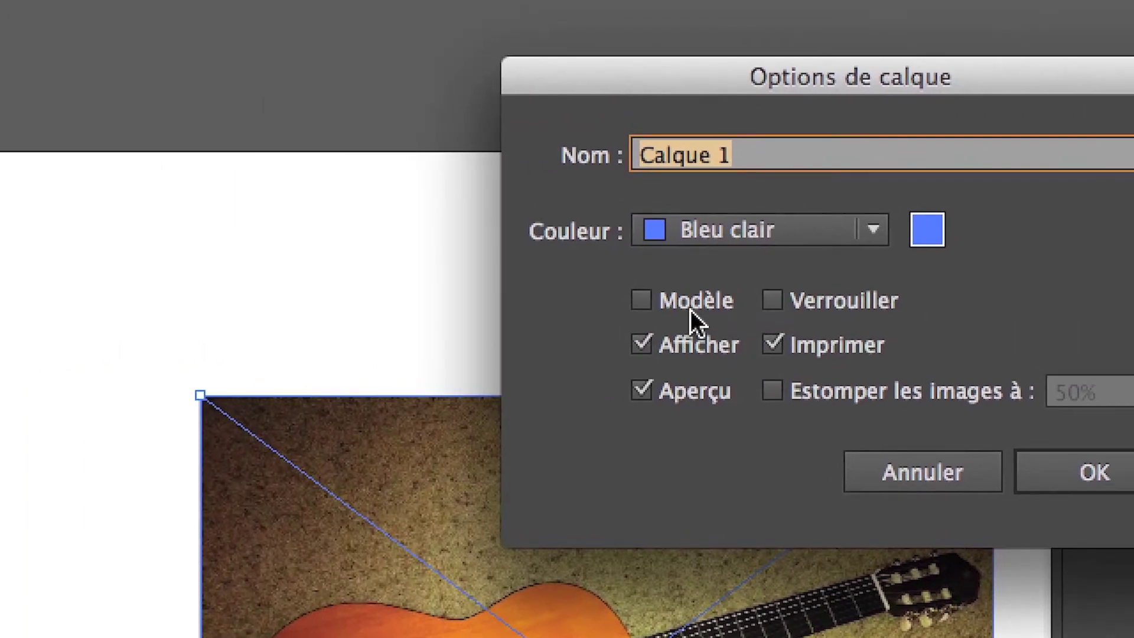
pyautogui.click(689, 310)
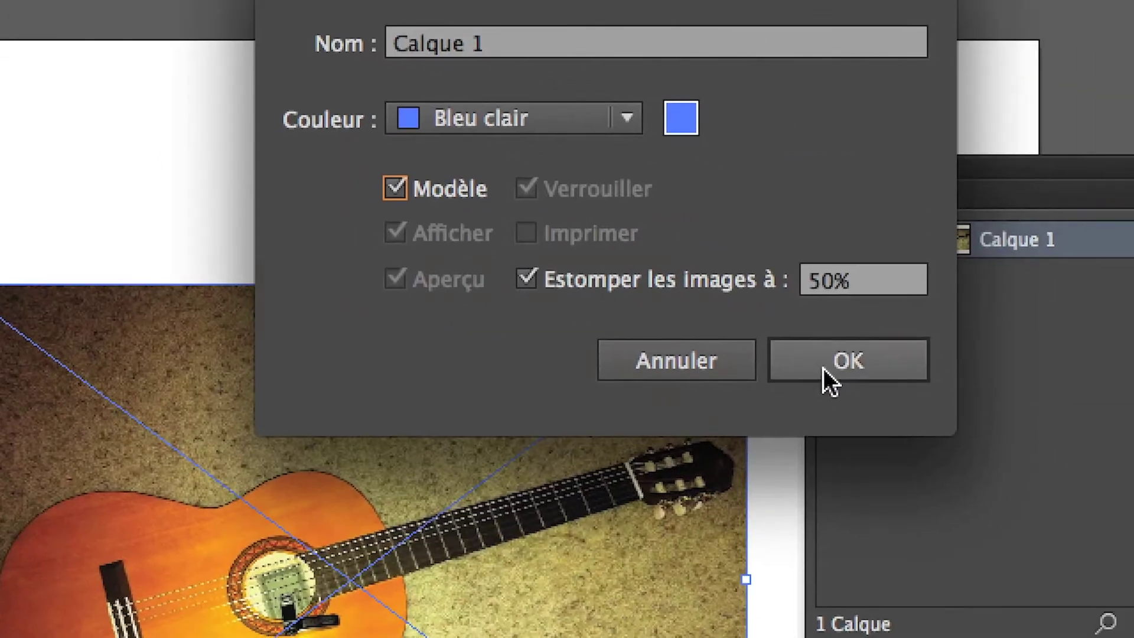
pyautogui.click(1069, 482)
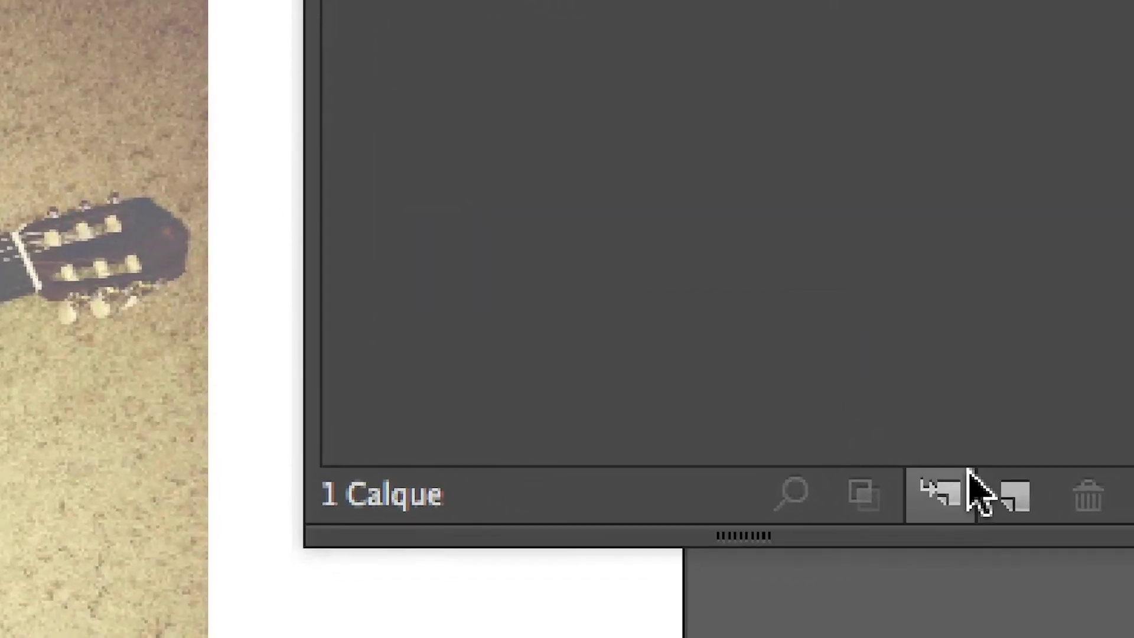
pyautogui.click(980, 490)
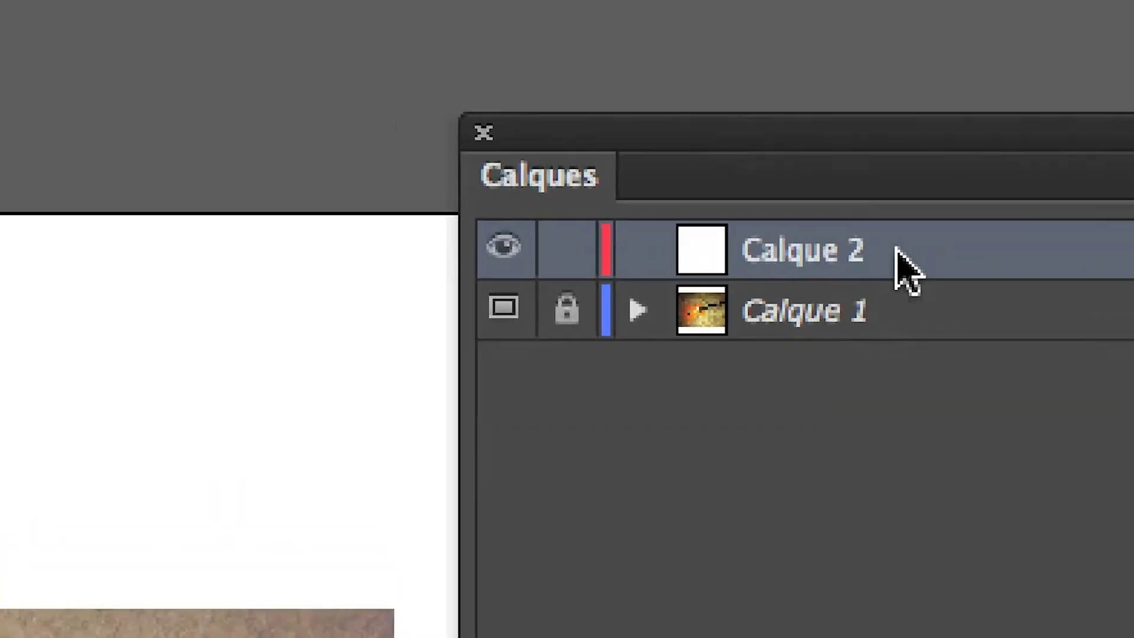
# Set the image dimming of the Calque 1 template layer to 30%
pyautogui.doubleClick(915, 402)
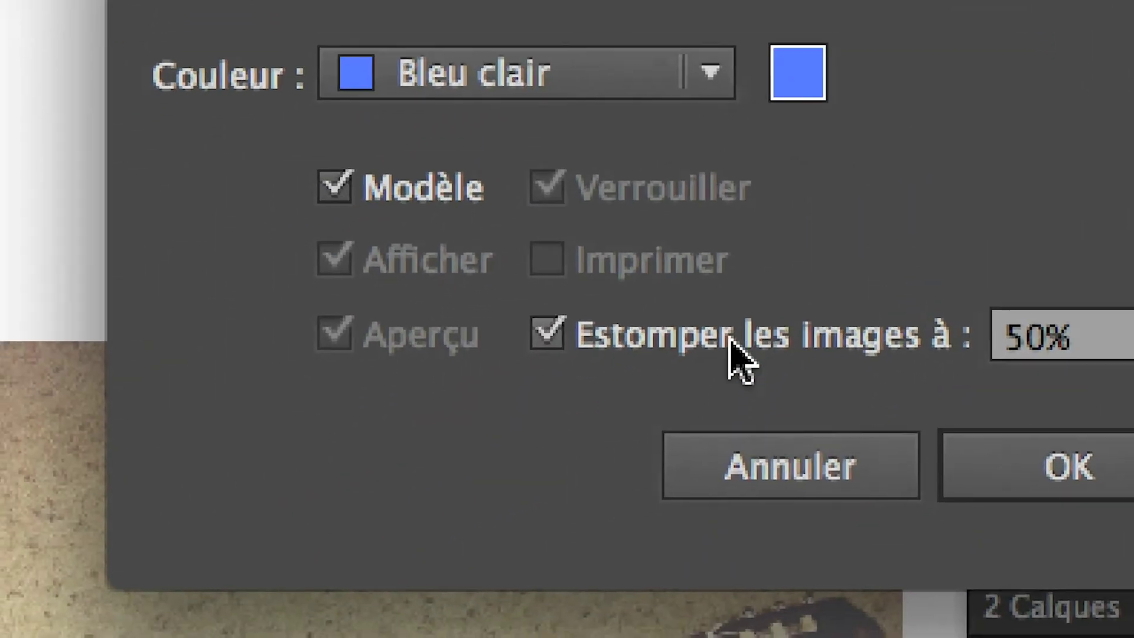
pyautogui.click(945, 345)
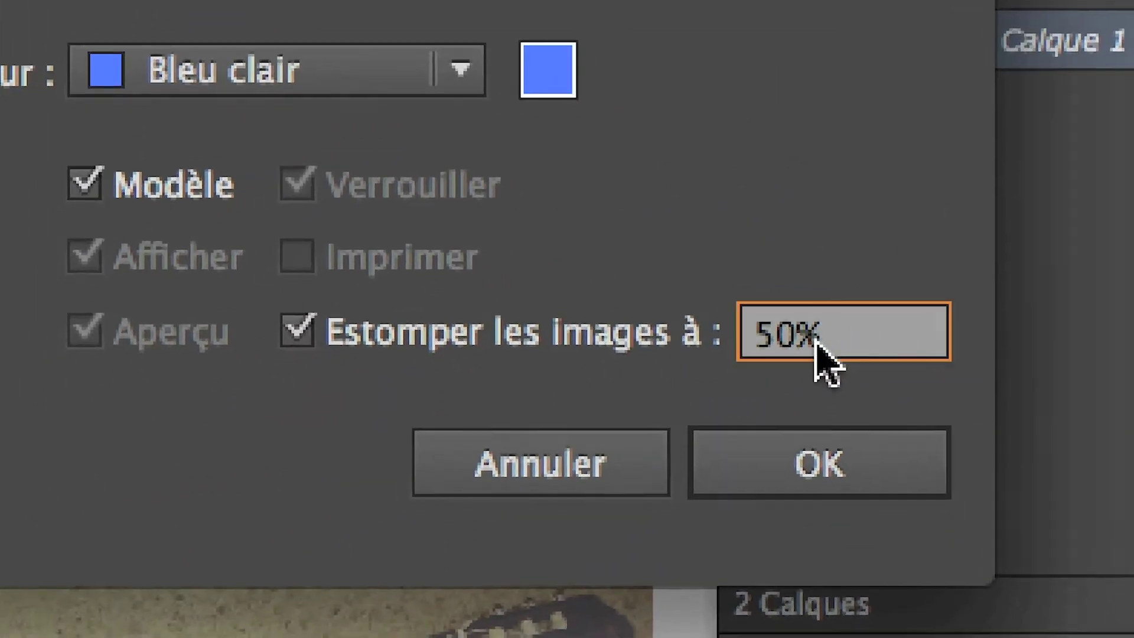
pyautogui.write('30')
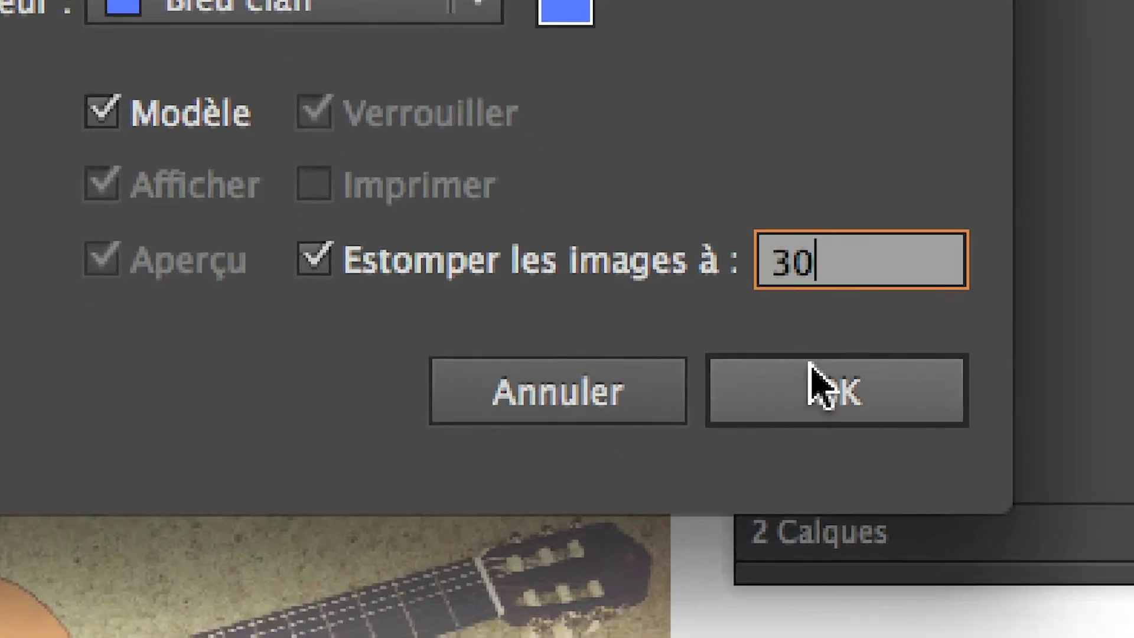
pyautogui.click(893, 459)
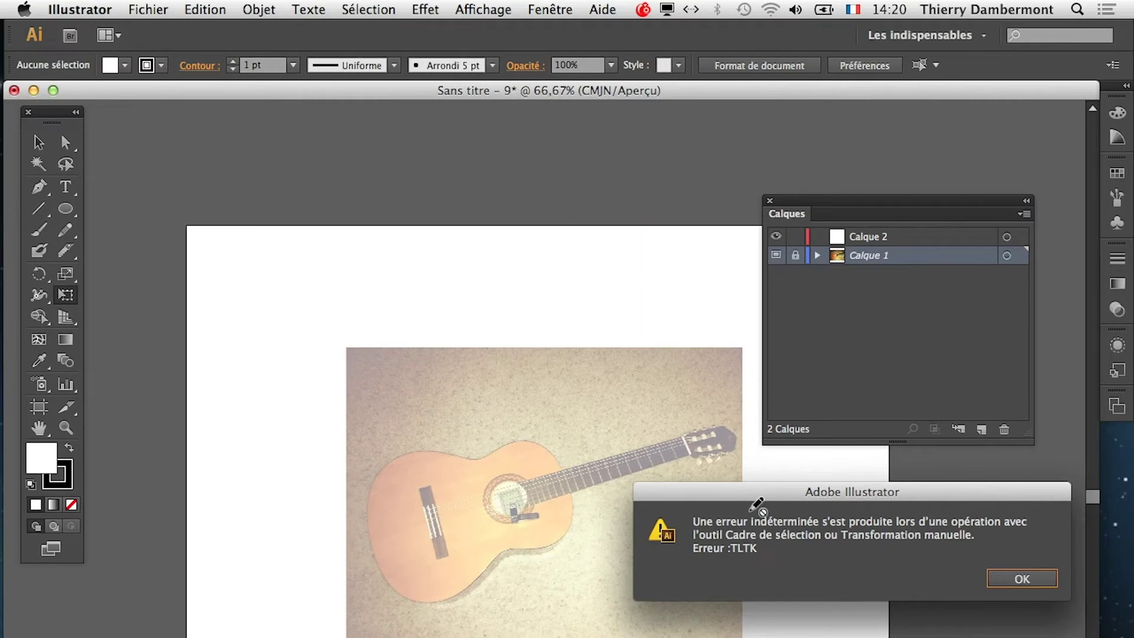
# Make Calque 2 the active layer for drawing
pyautogui.click(1024, 583)
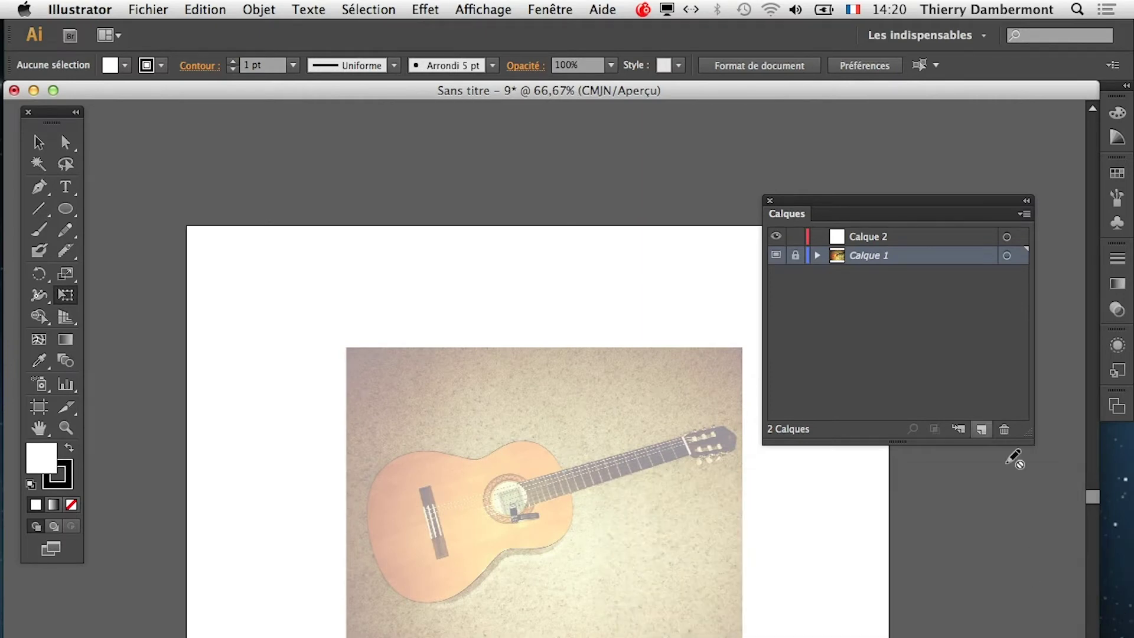
pyautogui.click(760, 282)
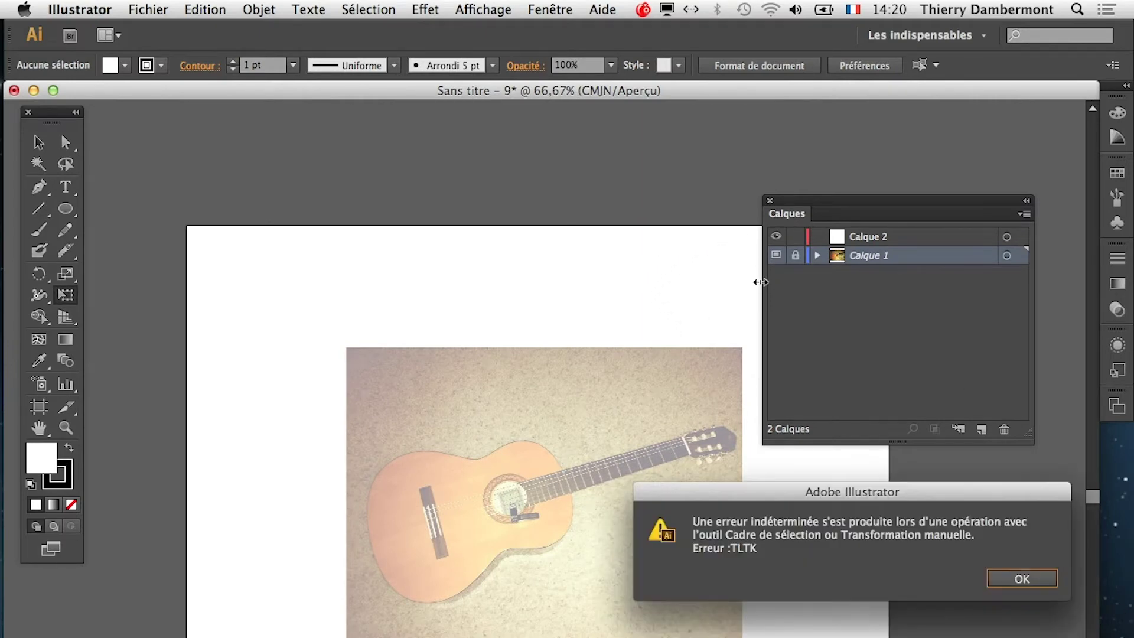
pyautogui.press('Return')
pyautogui.click(878, 239)
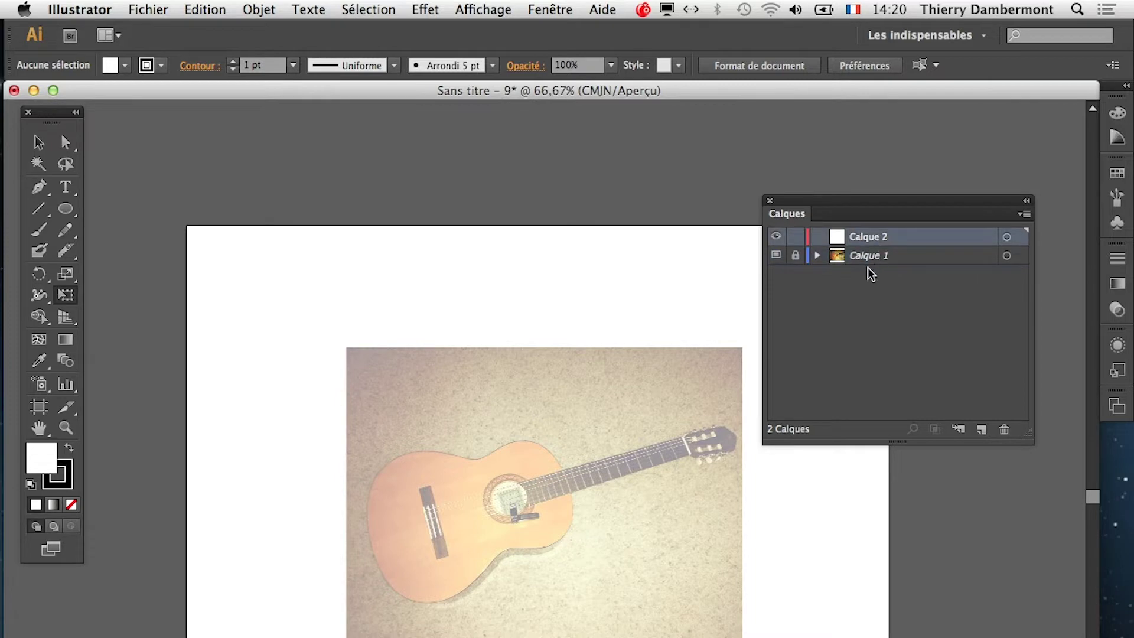
# Draw a two-point Pen path along the upper-left edge of the guitar body and pull its end handle to follow the contour
pyautogui.press('super+1')
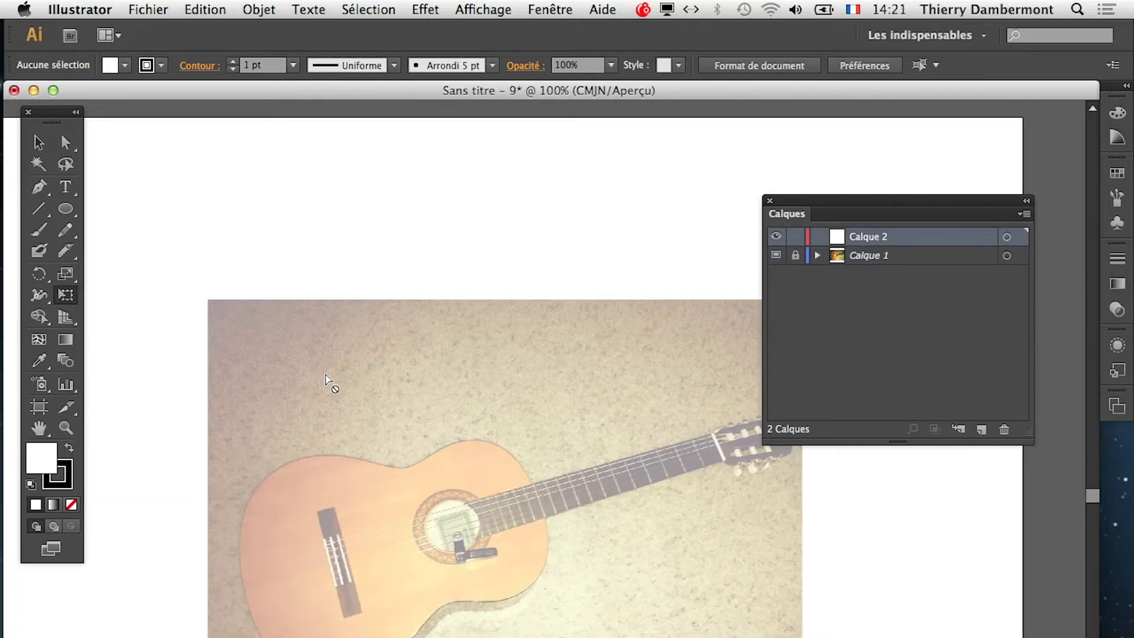
pyautogui.click(41, 190)
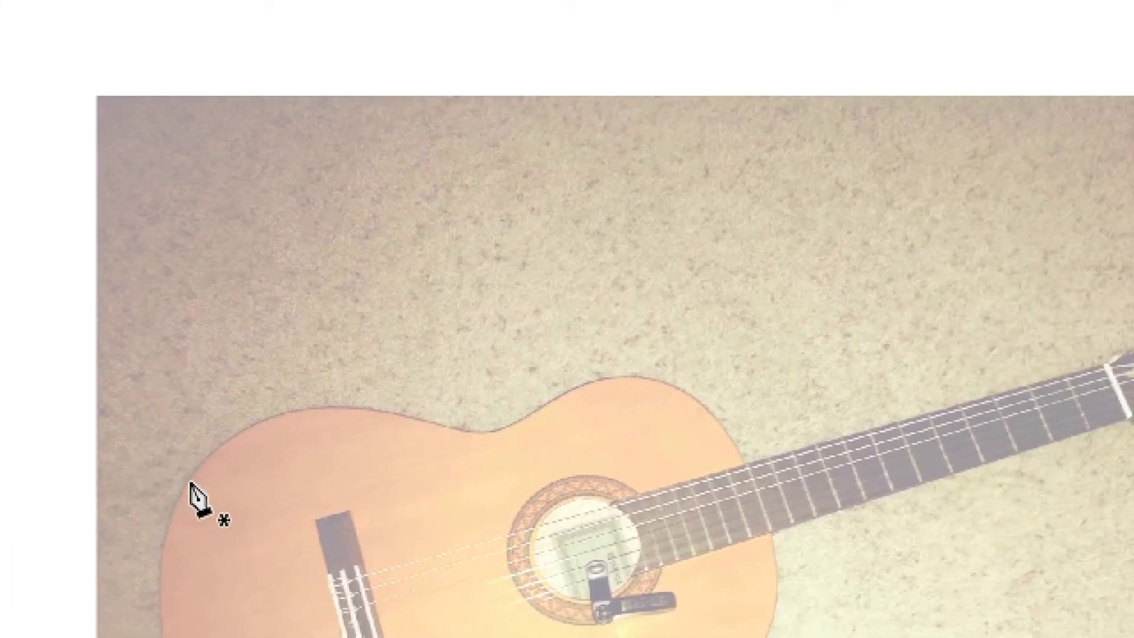
pyautogui.click(191, 485)
pyautogui.moveTo(448, 437); pyautogui.dragTo(462, 438)
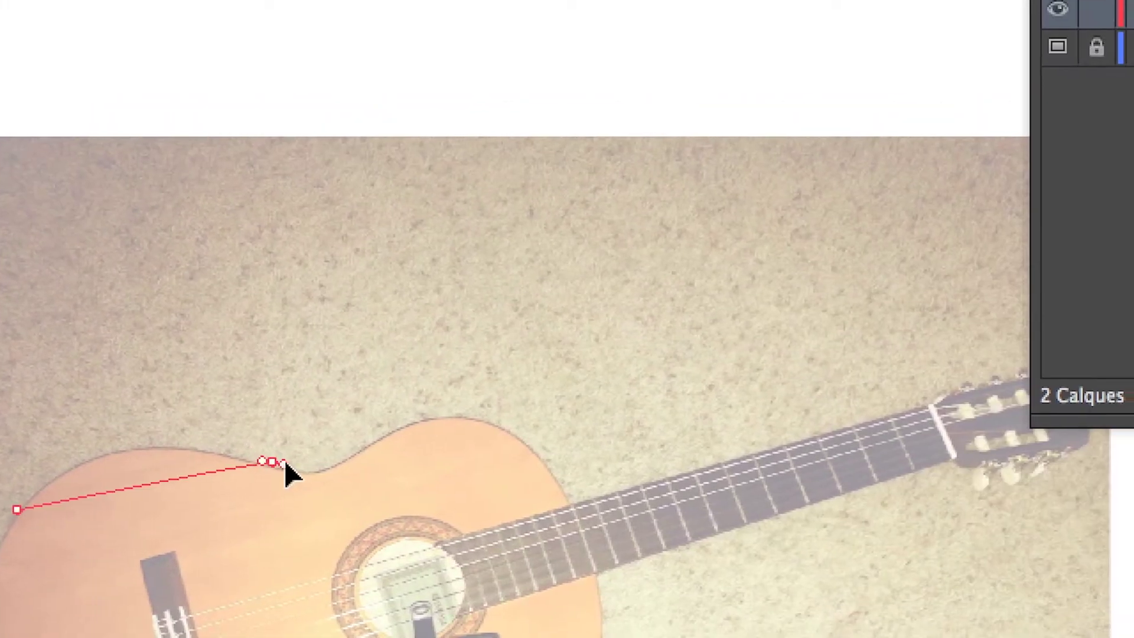
pyautogui.moveTo(284, 461); pyautogui.dragTo(288, 463)
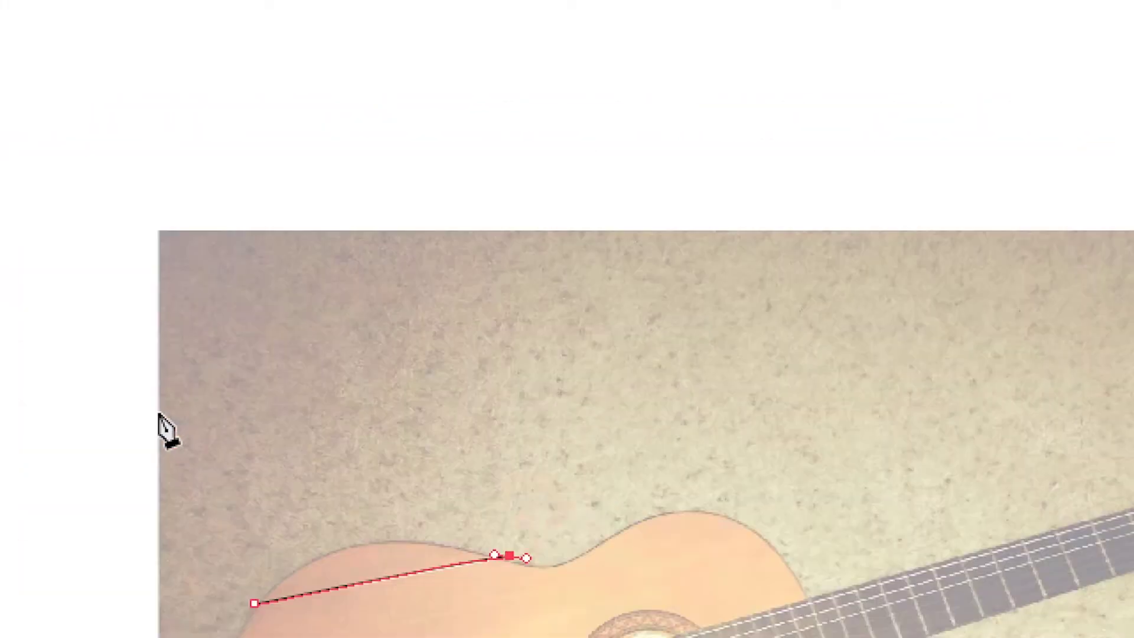
pyautogui.click(43, 246)
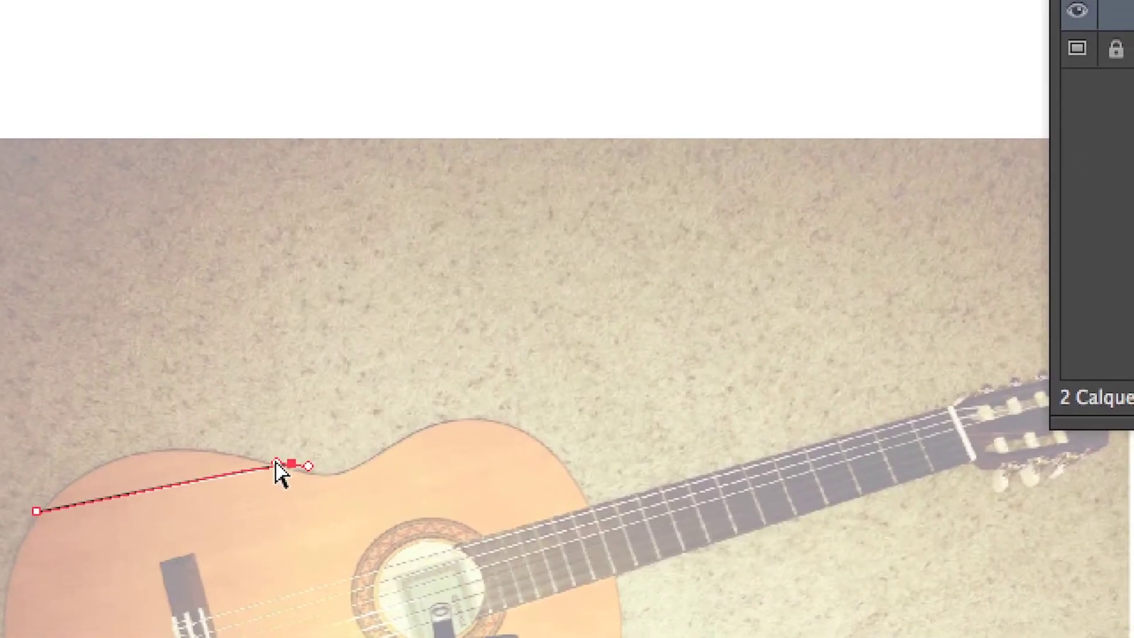
pyautogui.moveTo(276, 461); pyautogui.dragTo(103, 410)
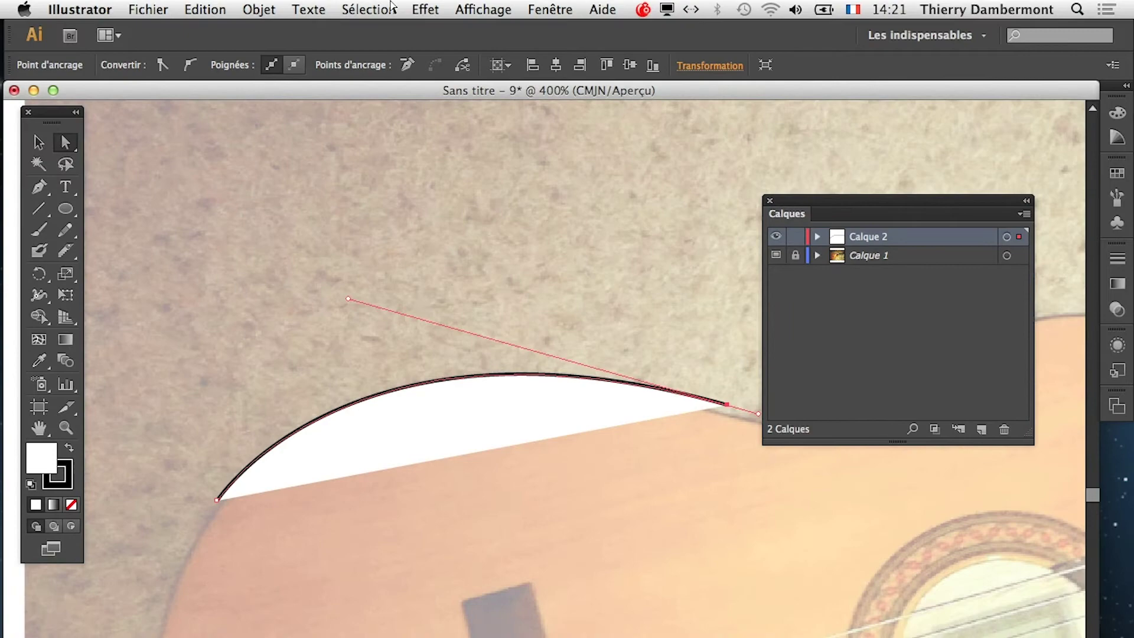
# Switch the document display to outline mode, with the whole guitar in view
pyautogui.click(470, 12)
pyautogui.click(472, 32)
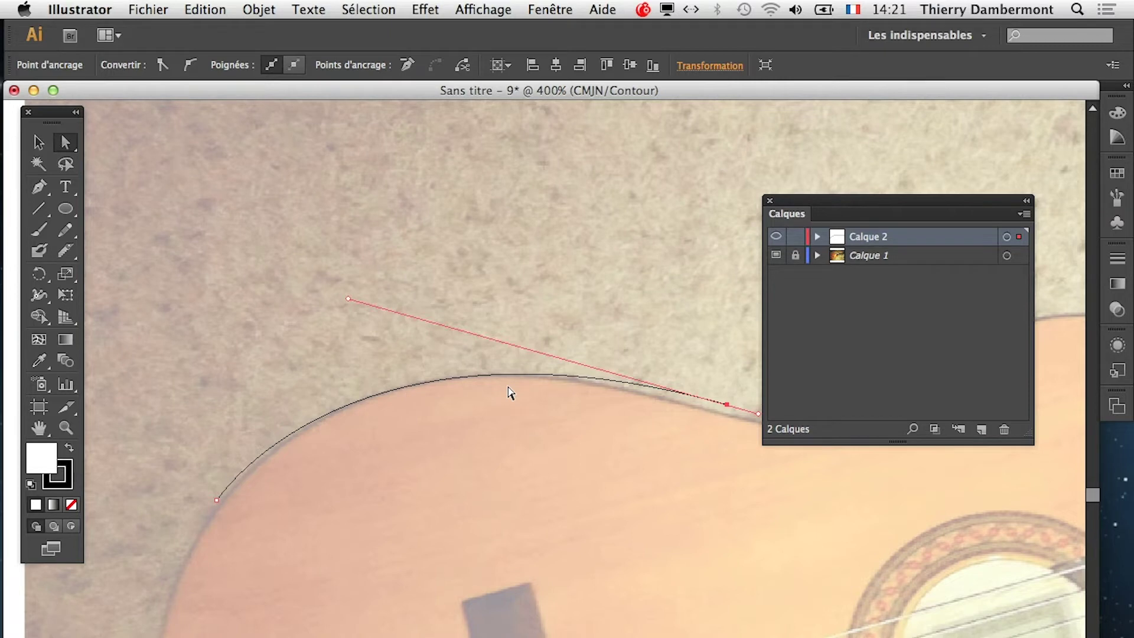
pyautogui.scroll(-4, 509, 393)
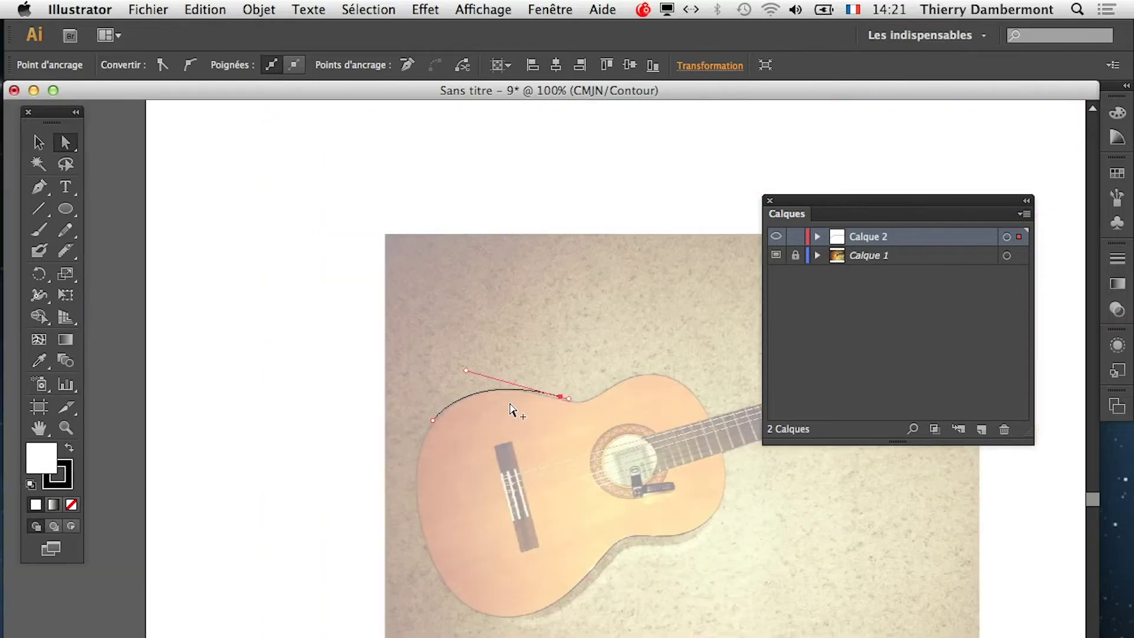
pyautogui.moveTo(500, 399); pyautogui.dragTo(257, 388)
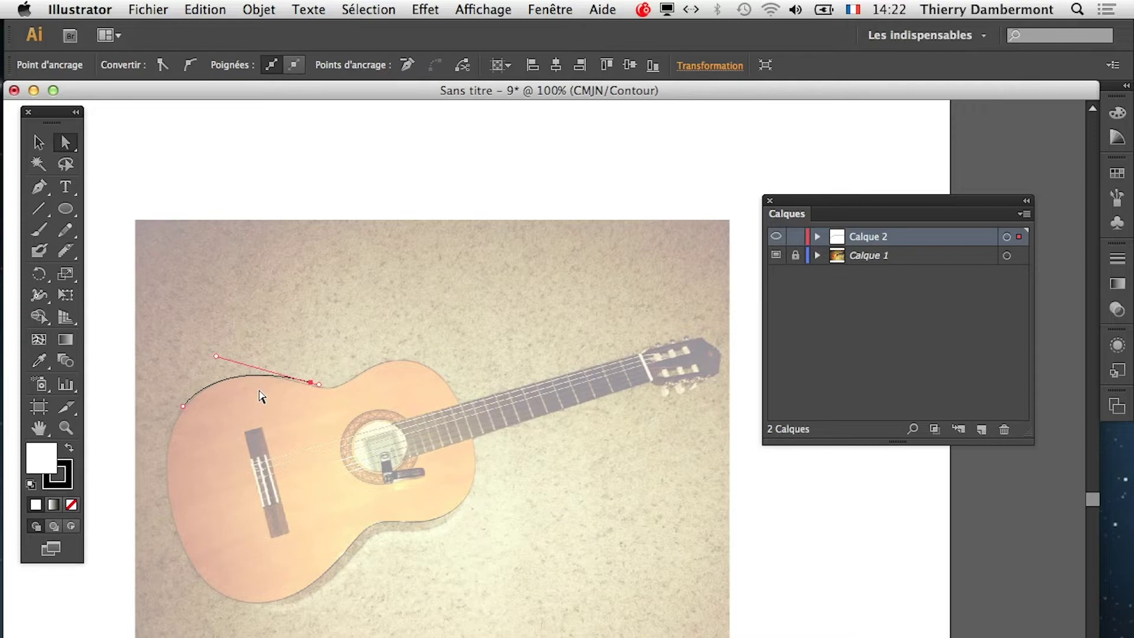
# Compare the trial curve in preview and outline display, and delete the curve
pyautogui.click(464, 8)
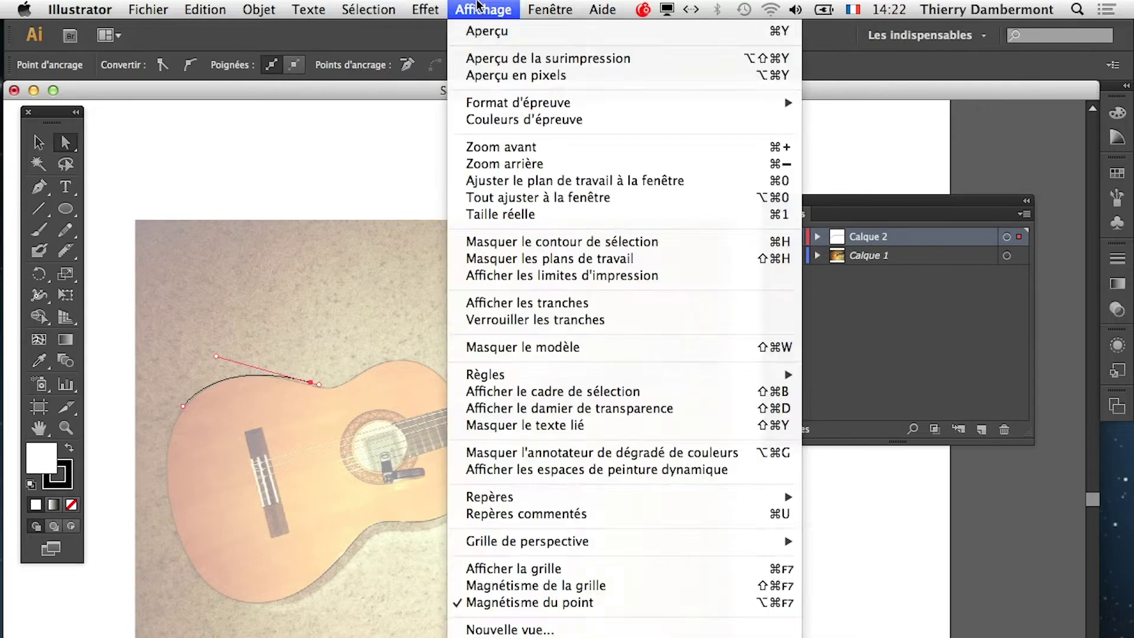
pyautogui.click(485, 32)
pyautogui.click(485, 9)
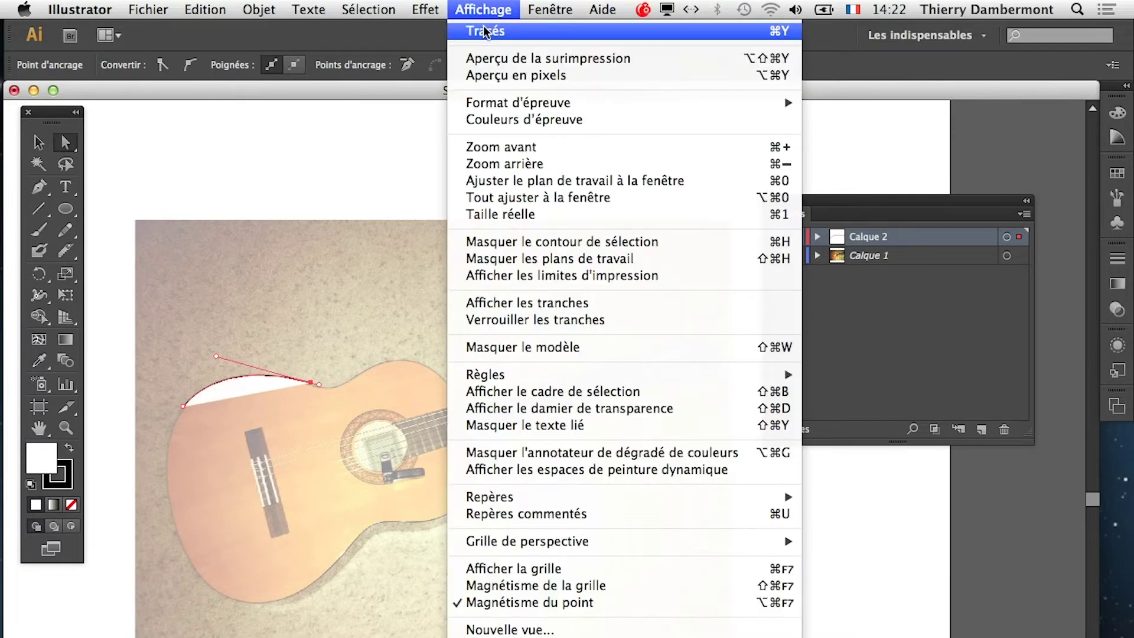
pyautogui.click(487, 33)
pyautogui.press('Delete')
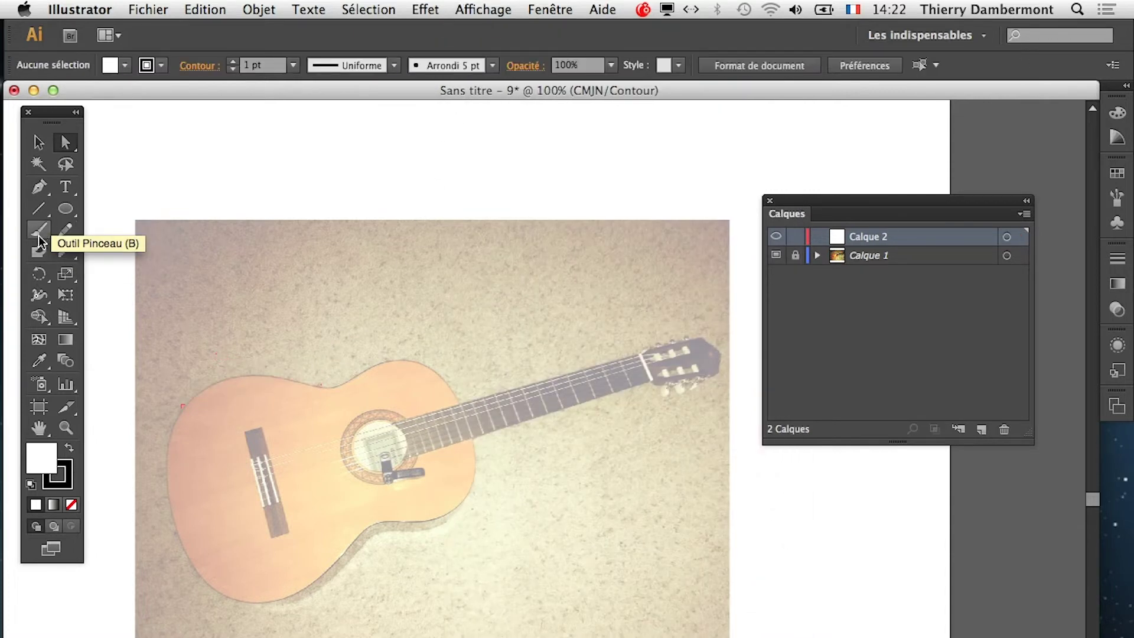
# Start a new Pen path with an anchor point where the guitar body's upper edge meets the neck
pyautogui.click(40, 188)
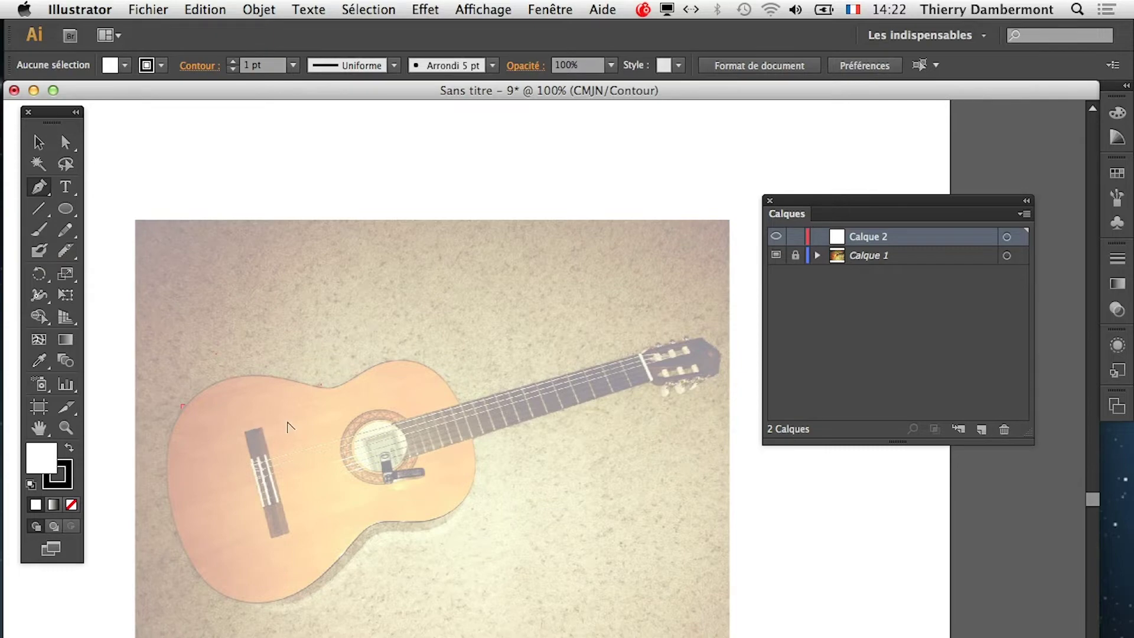
pyautogui.scroll(1, 286, 424)
pyautogui.scroll(1, 307, 433)
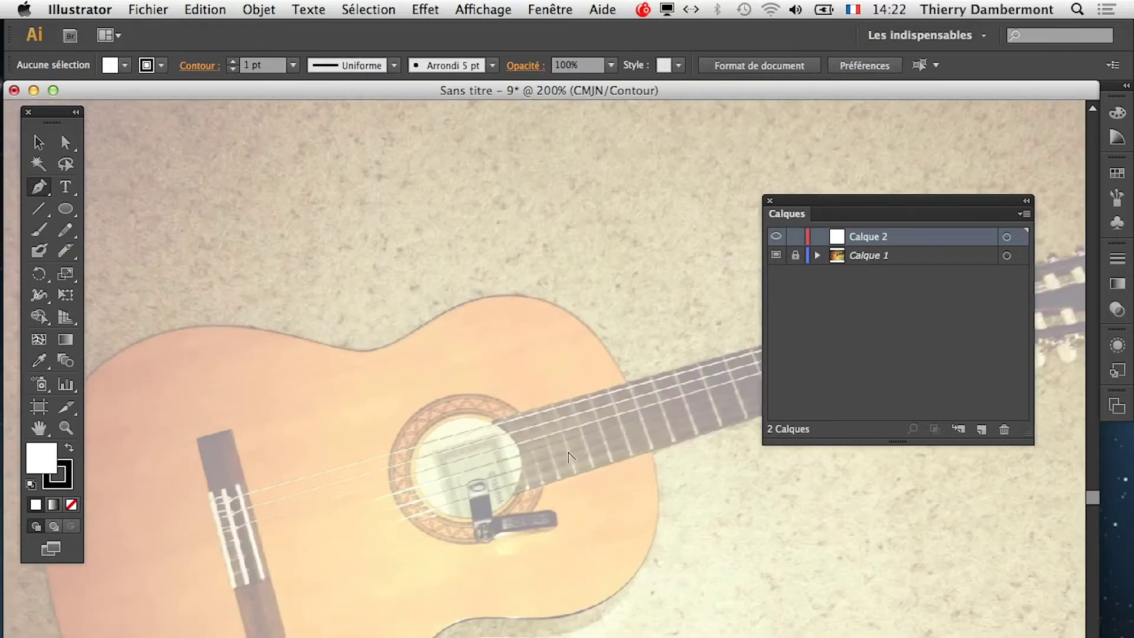
pyautogui.moveTo(560, 463); pyautogui.dragTo(266, 536)
pyautogui.scroll(2, 422, 490)
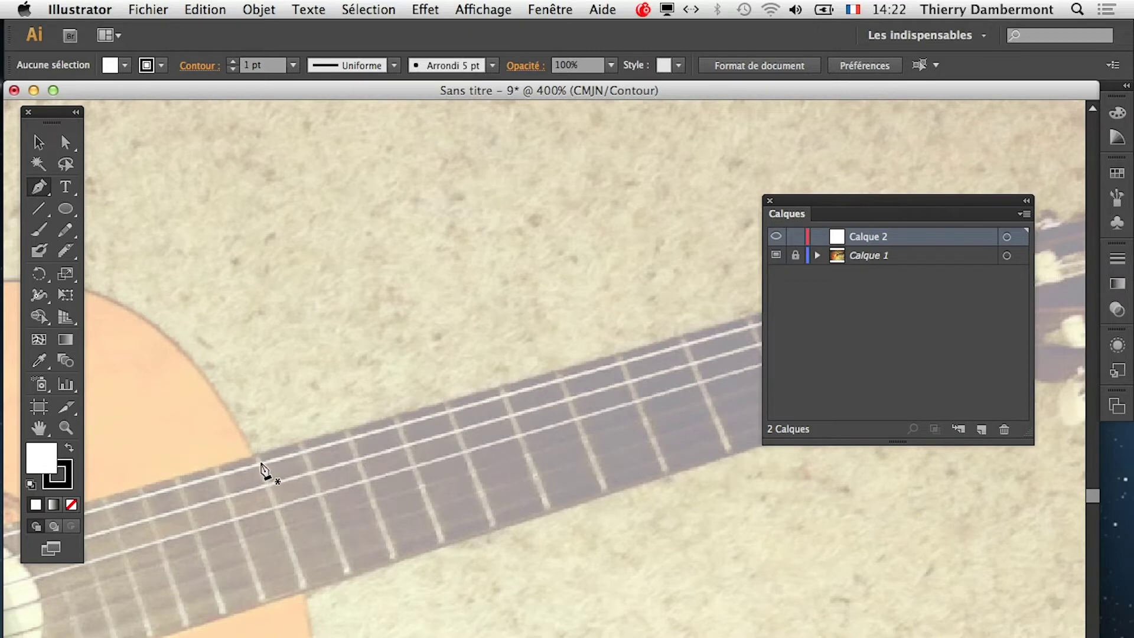
pyautogui.moveTo(265, 471); pyautogui.dragTo(293, 471)
pyautogui.scroll(1, 293, 470)
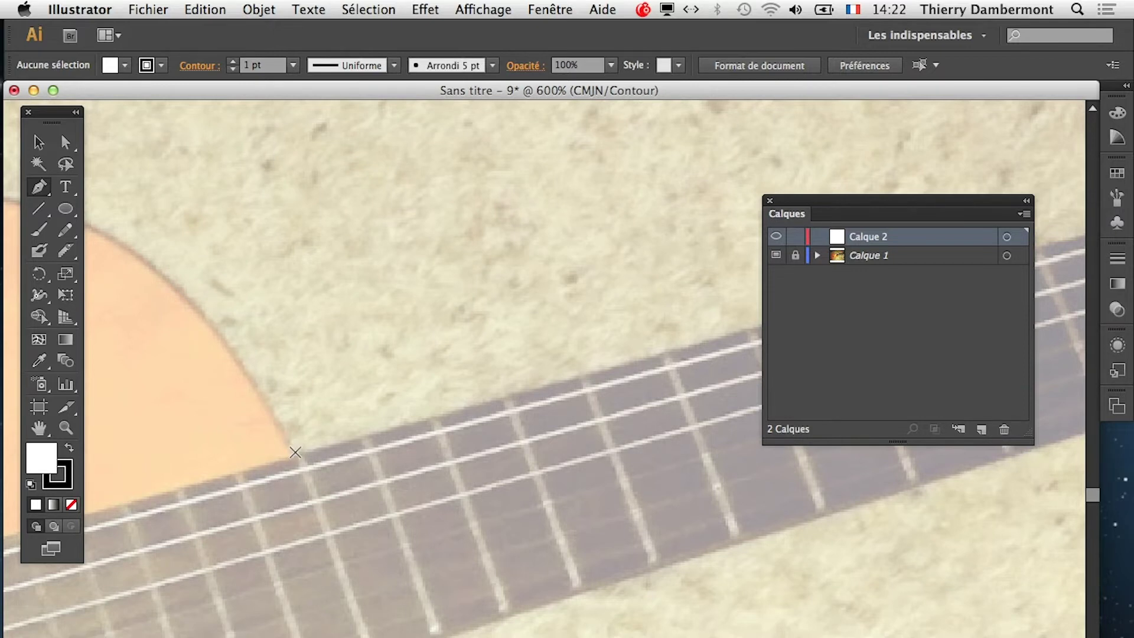
pyautogui.click(295, 452)
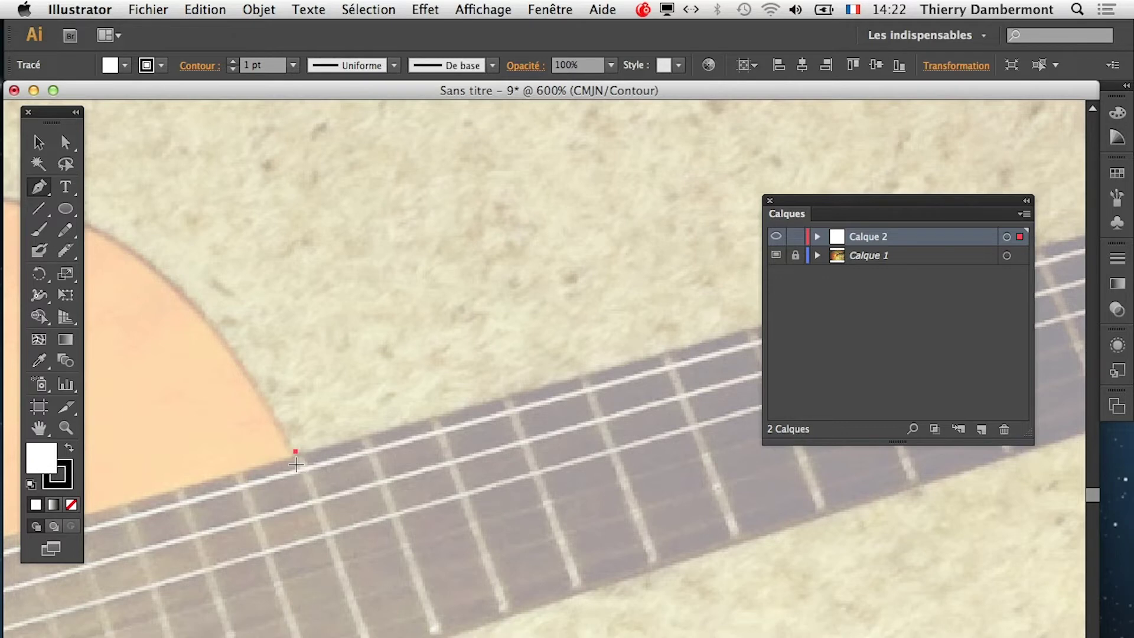
# Move the floating Layers panel below the neck so the upper contour of the guitar body is clear for tracing
pyautogui.scroll(-1, 297, 471)
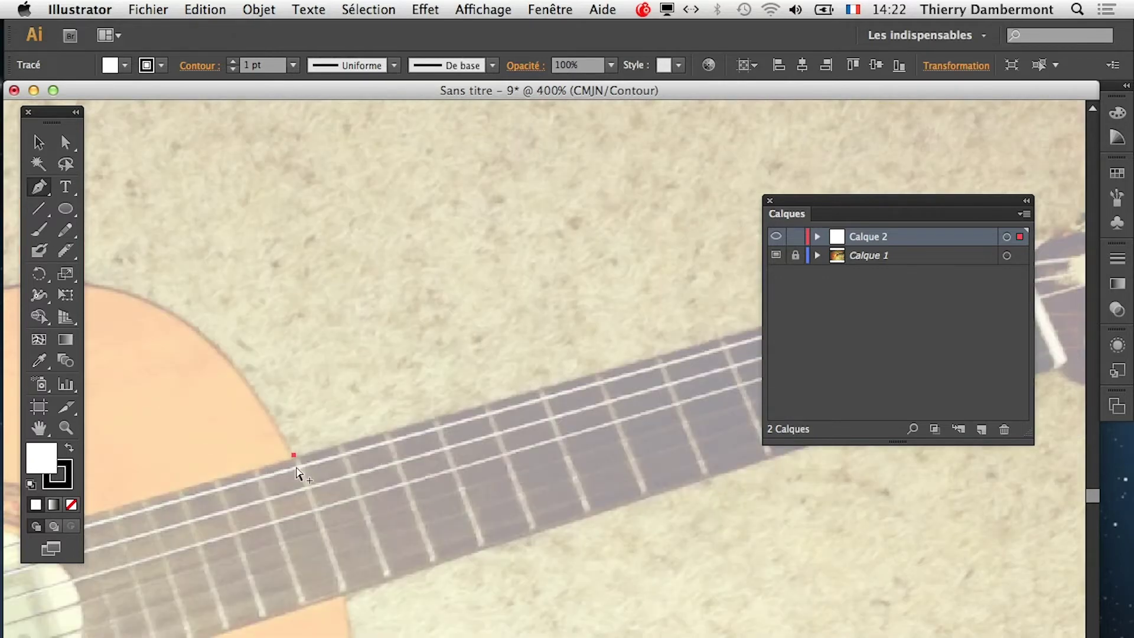
pyautogui.scroll(-1, 314, 464)
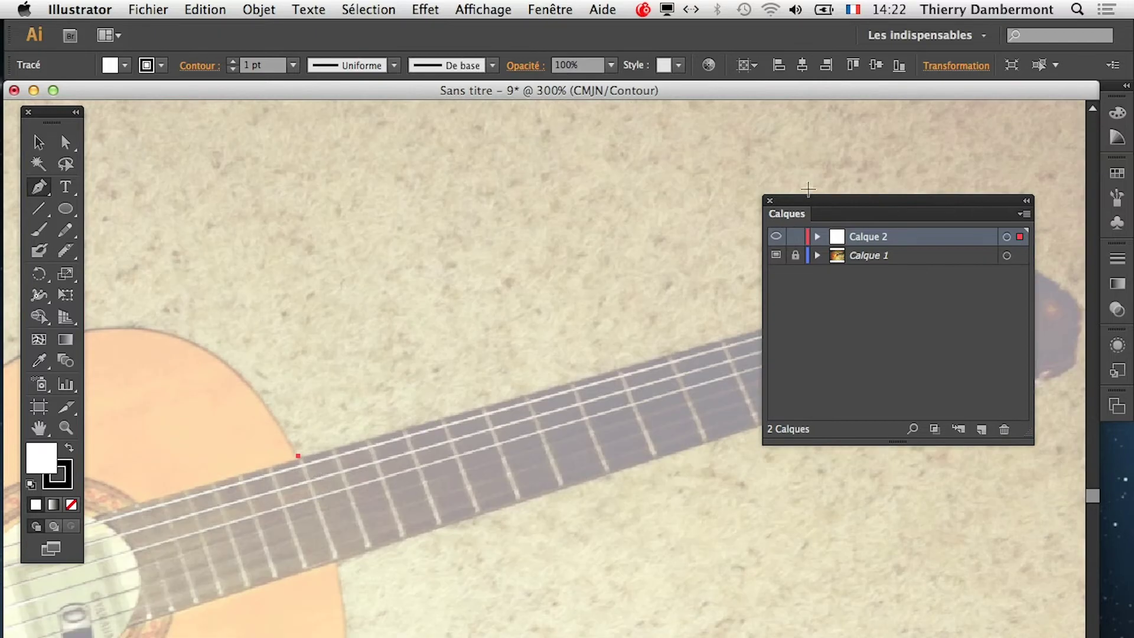
pyautogui.moveTo(827, 204); pyautogui.dragTo(684, 467)
pyautogui.moveTo(423, 435); pyautogui.dragTo(722, 302)
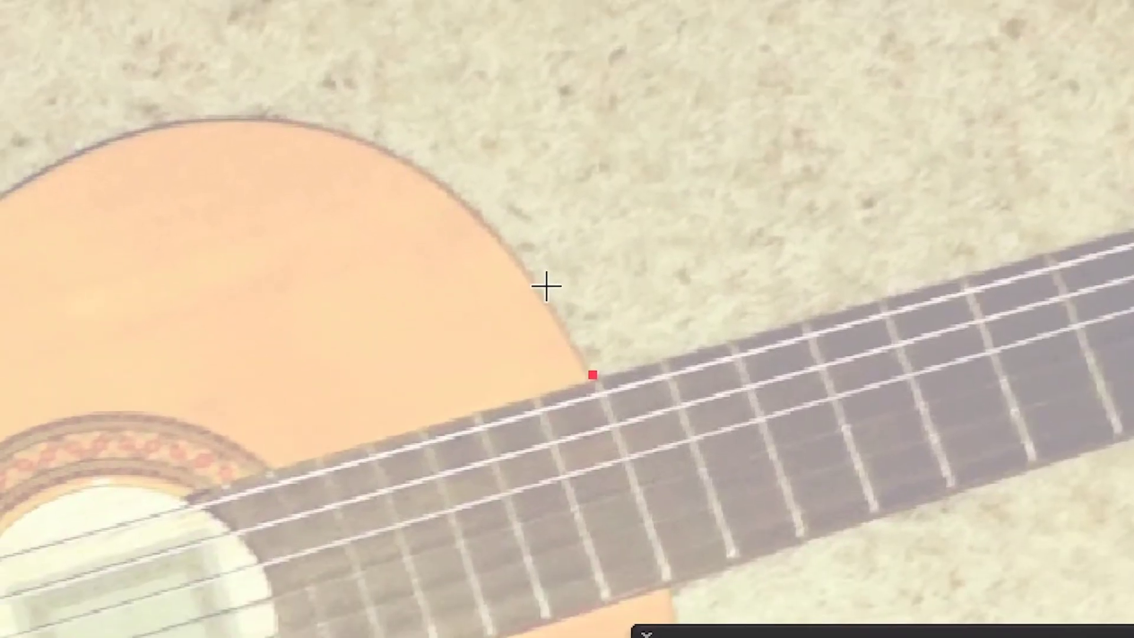
# Try tracing the body's upper edge from the neck past the waist with smooth anchor points, and undo back to the first anchor
pyautogui.click(668, 384)
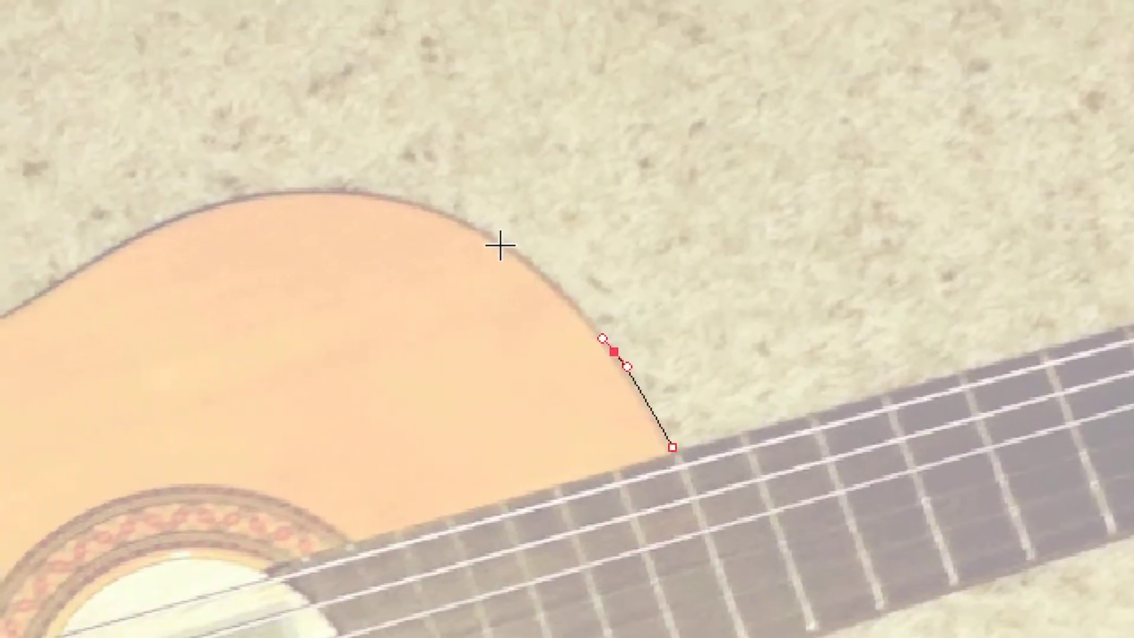
pyautogui.moveTo(429, 180); pyautogui.dragTo(407, 172)
pyautogui.moveTo(415, 221)
pyautogui.mouseDown()
pyautogui.moveTo(441, 215)
pyautogui.moveTo(401, 222)
pyautogui.mouseUp()
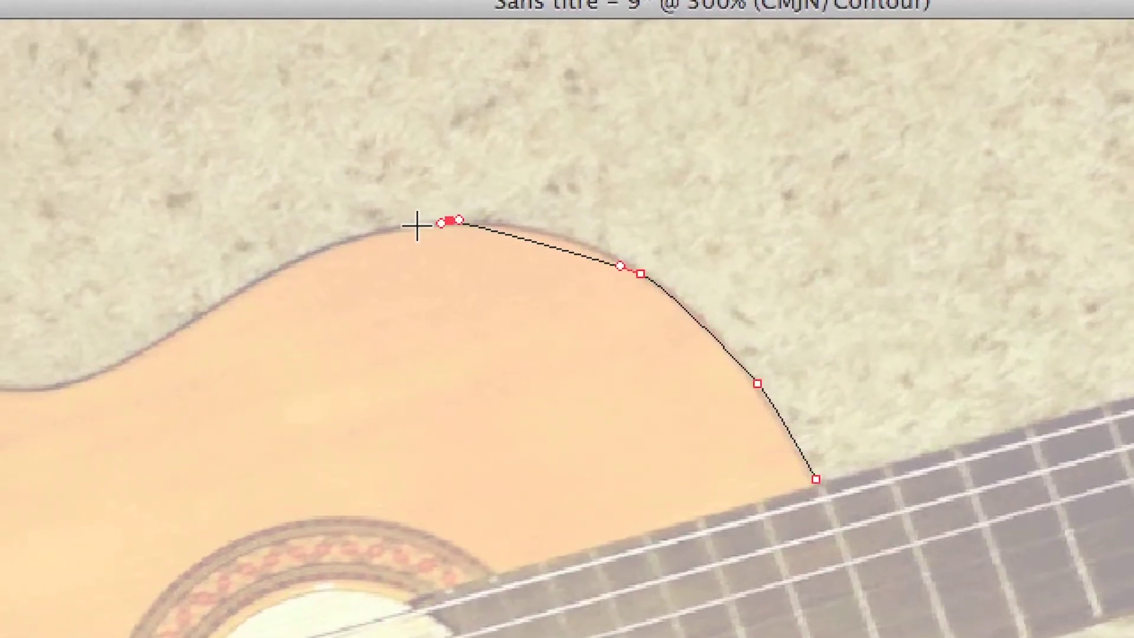
pyautogui.press('super+z')
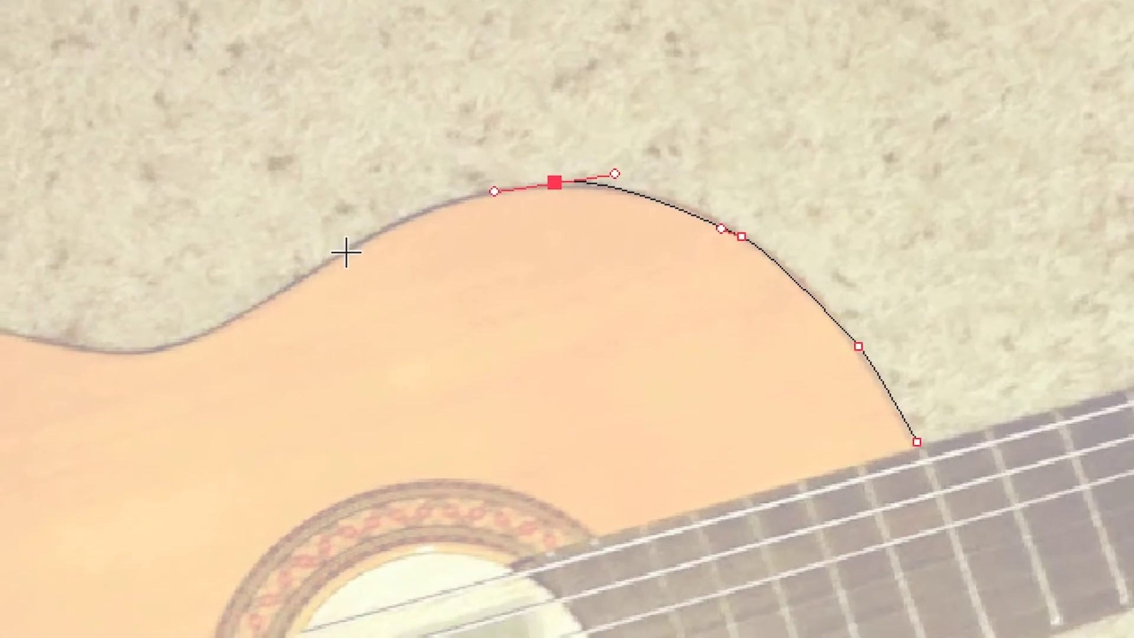
pyautogui.moveTo(283, 283); pyautogui.dragTo(148, 327)
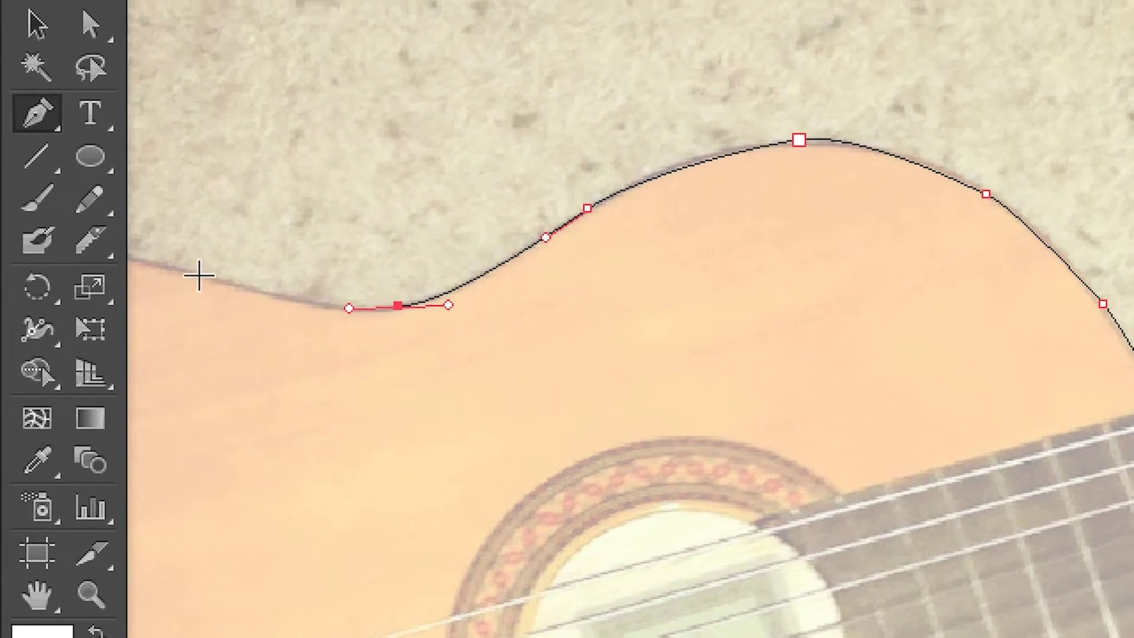
pyautogui.moveTo(190, 272); pyautogui.dragTo(201, 269)
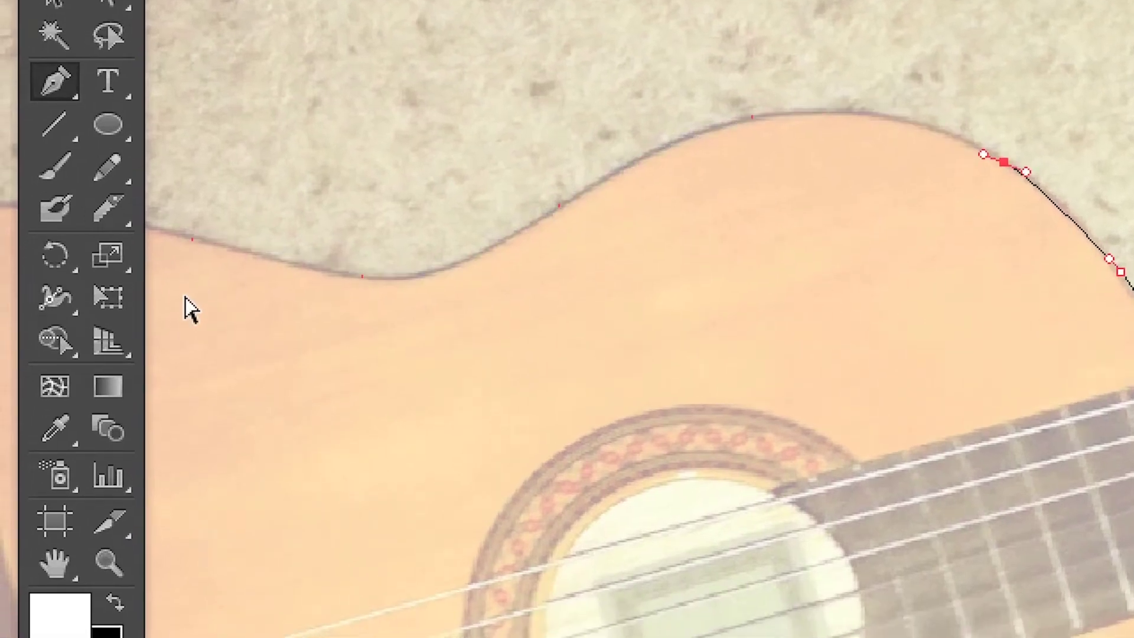
pyautogui.press('super+z')
pyautogui.press('super+z')
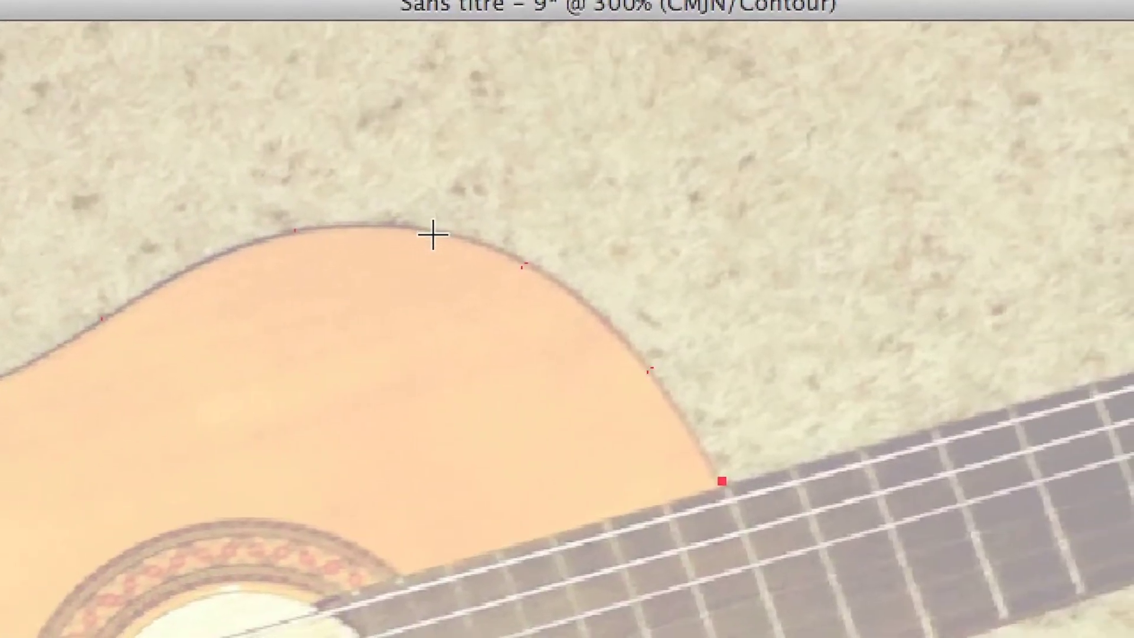
# Place a smooth anchor on the crest of the upper bout and stretch its handle so the curve follows the body edge to the neck
pyautogui.moveTo(437, 231); pyautogui.dragTo(531, 250)
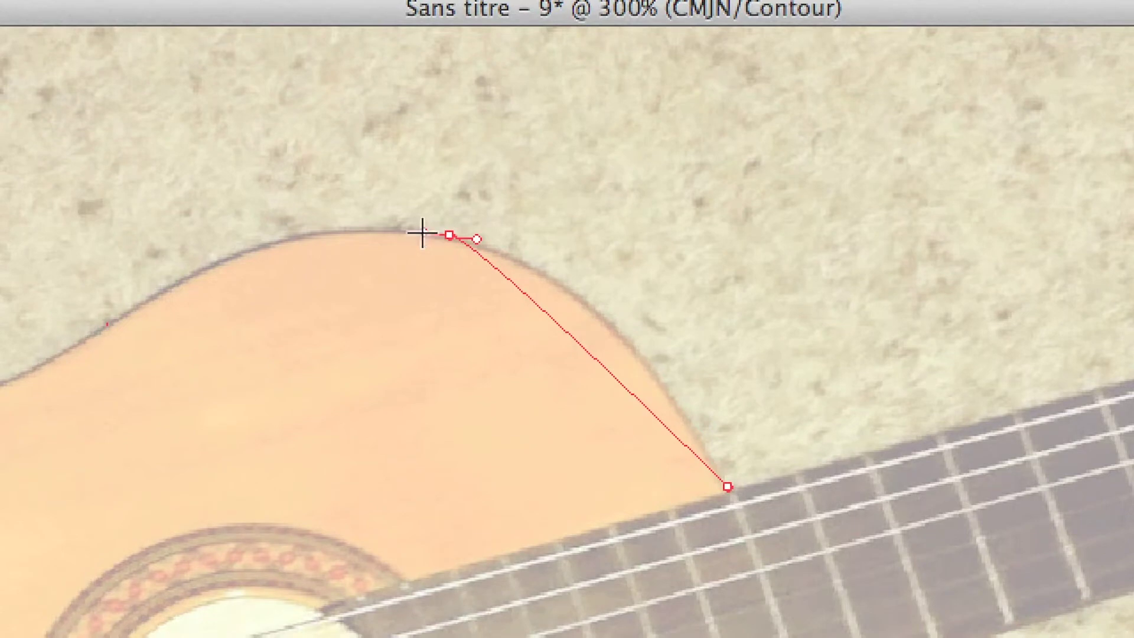
pyautogui.moveTo(422, 233); pyautogui.dragTo(423, 232)
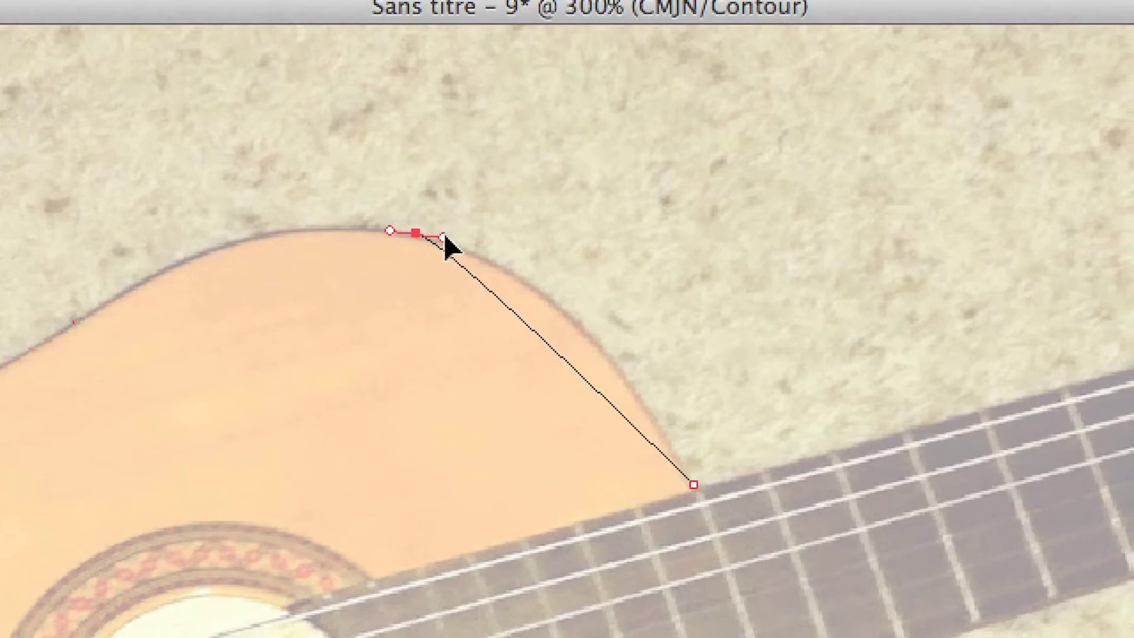
pyautogui.moveTo(444, 237); pyautogui.dragTo(609, 269)
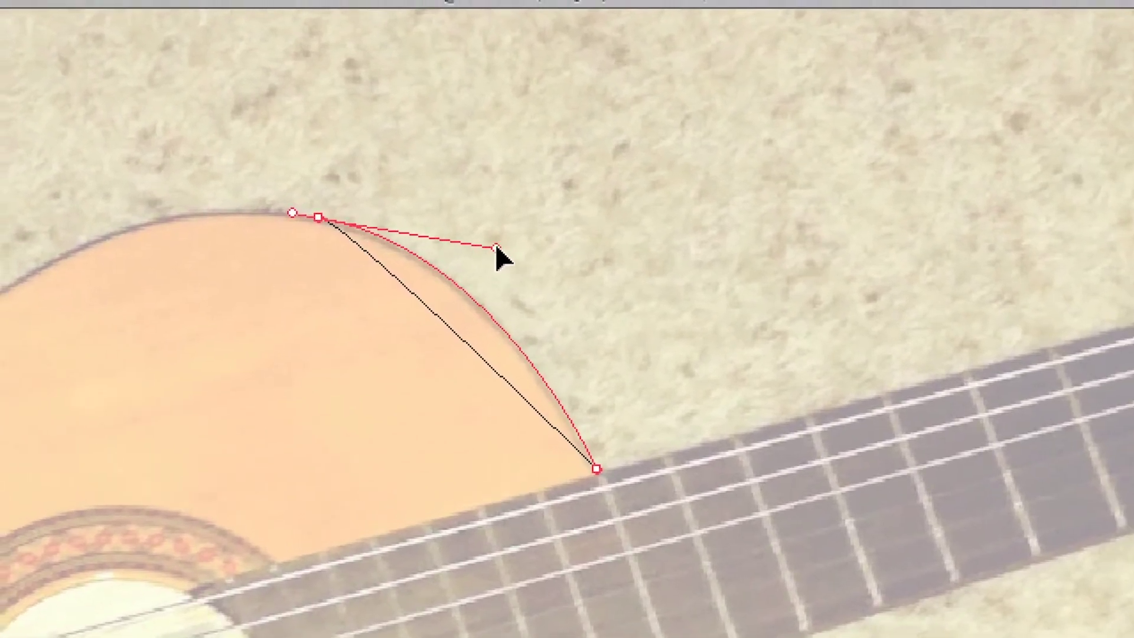
pyautogui.moveTo(495, 244); pyautogui.dragTo(495, 243)
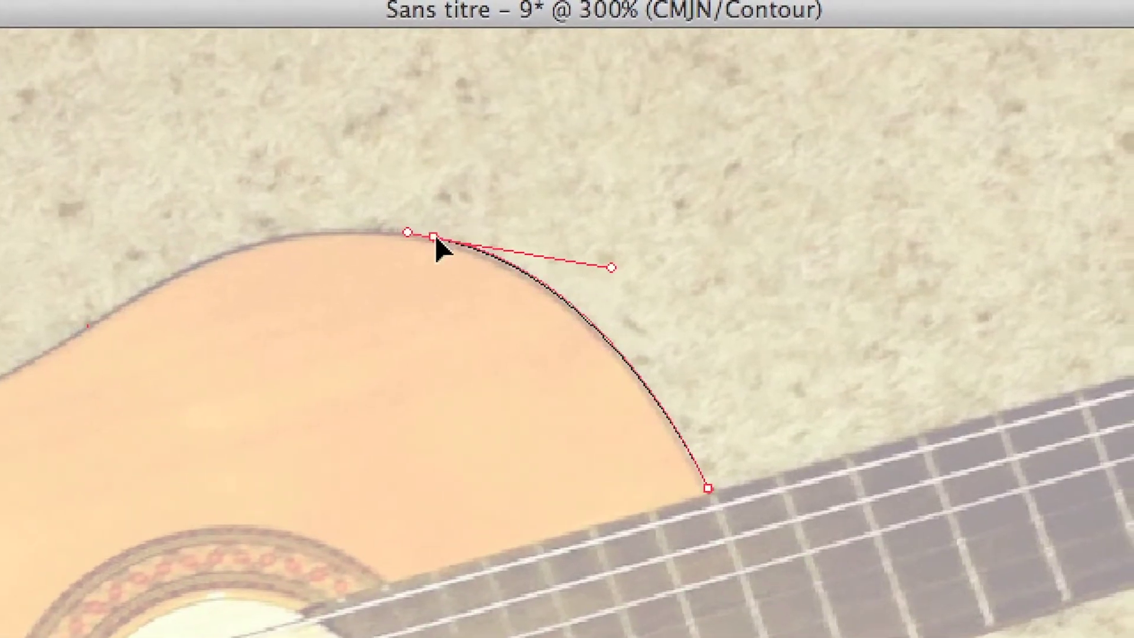
pyautogui.moveTo(435, 237); pyautogui.dragTo(472, 273)
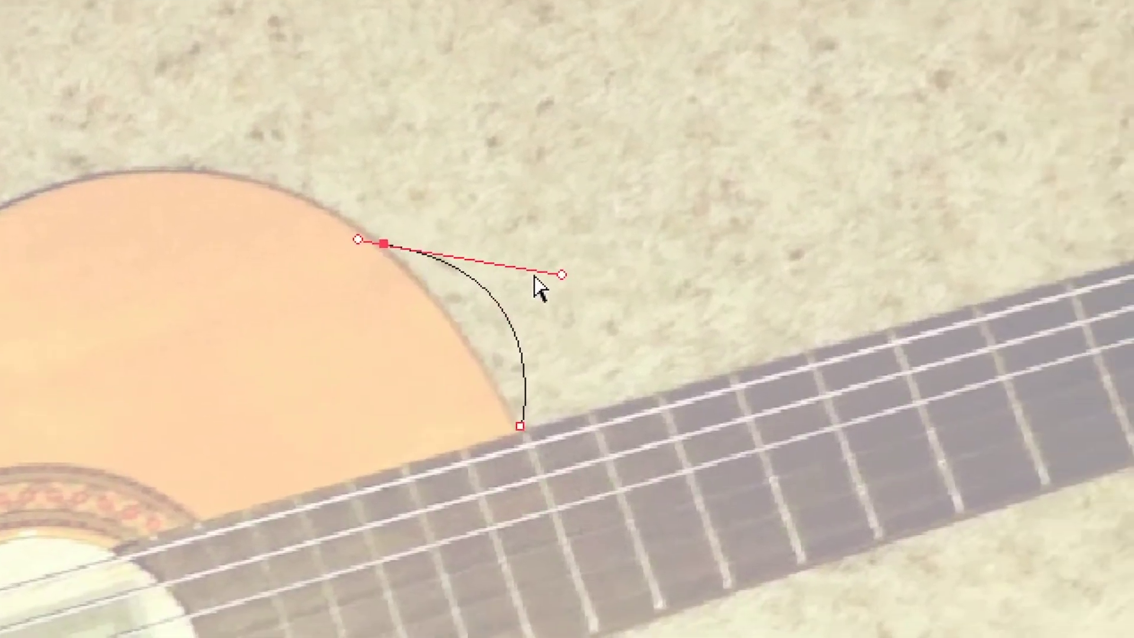
pyautogui.moveTo(659, 294); pyautogui.dragTo(576, 354)
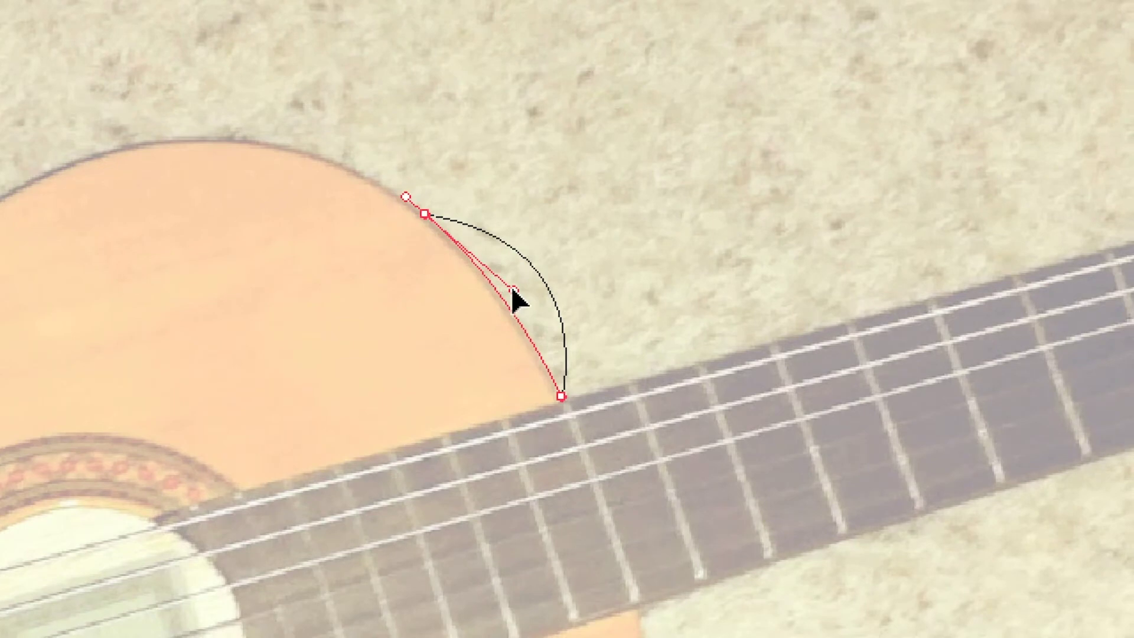
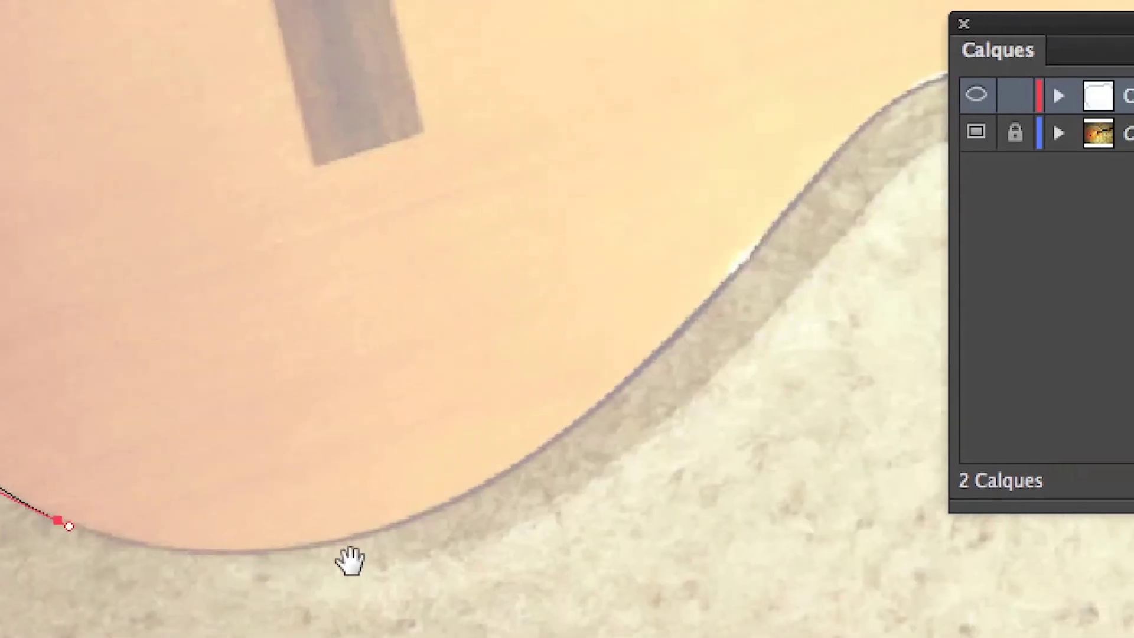
# Add a smooth anchor where the lower bout's edge rises toward the waist, and lengthen its incoming handle to follow the bottom curve
pyautogui.moveTo(429, 475); pyautogui.dragTo(431, 468)
pyautogui.press('a')
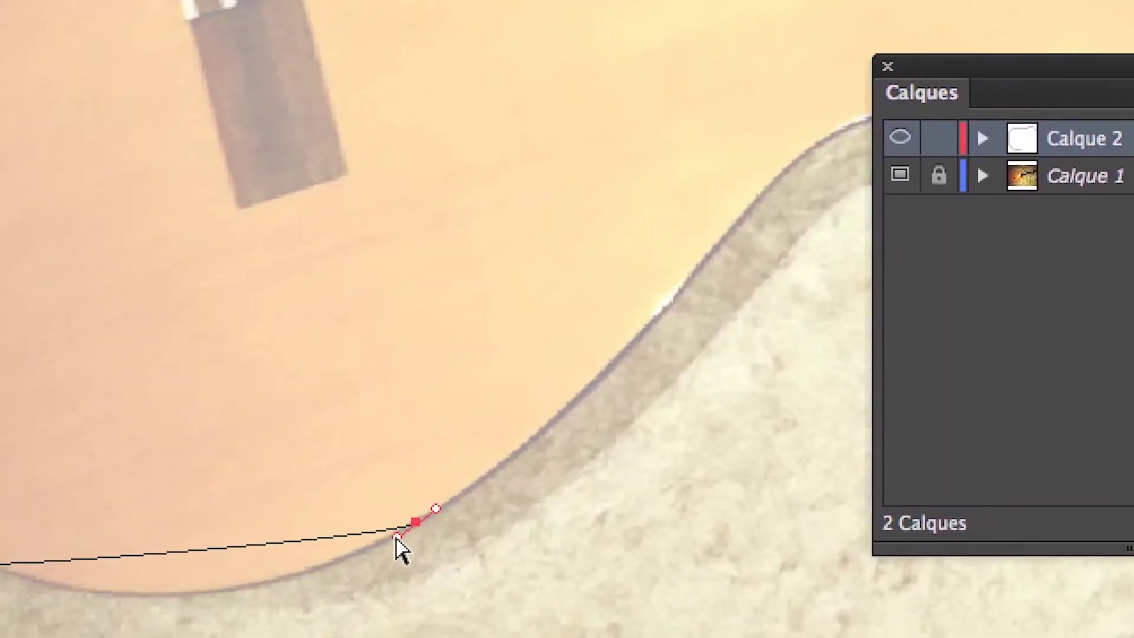
pyautogui.moveTo(378, 547); pyautogui.dragTo(217, 625)
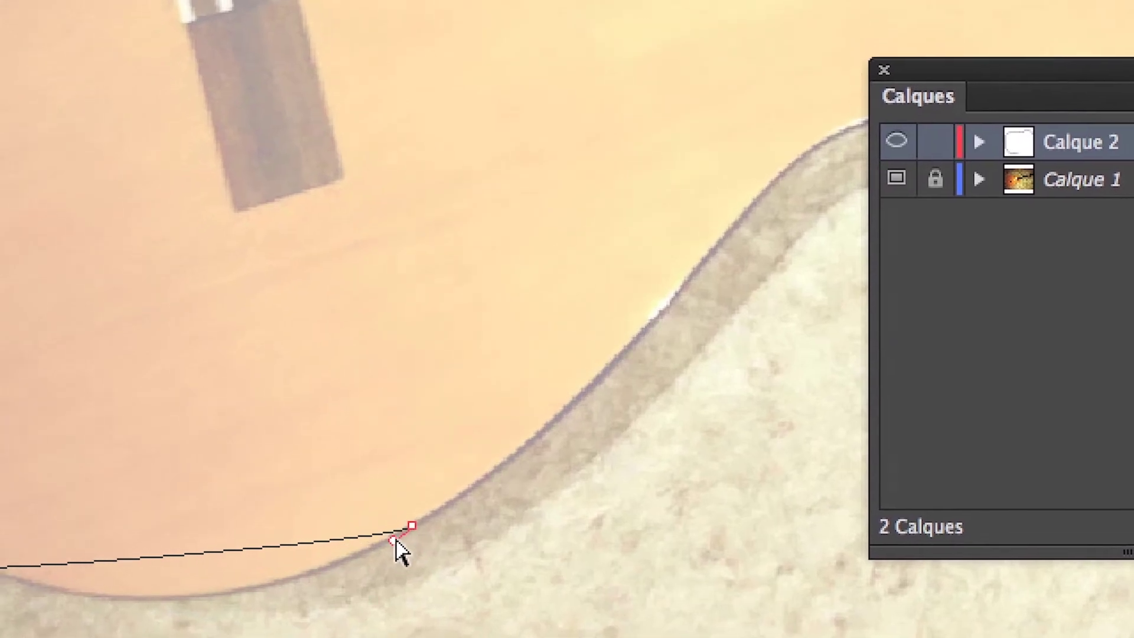
pyautogui.moveTo(388, 547); pyautogui.dragTo(265, 624)
pyautogui.moveTo(350, 568); pyautogui.dragTo(309, 595)
pyautogui.moveTo(411, 565); pyautogui.dragTo(344, 595)
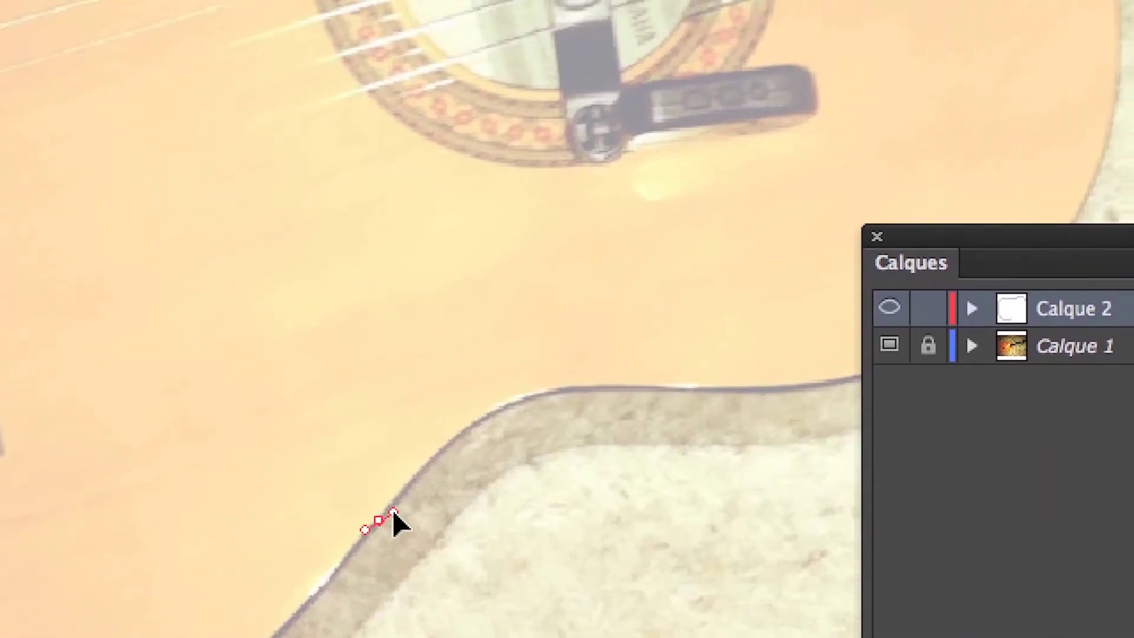
# Try placing a separate smooth anchor on the lower edge beyond the end of the path, and clear the selection
pyautogui.moveTo(388, 516); pyautogui.dragTo(403, 508)
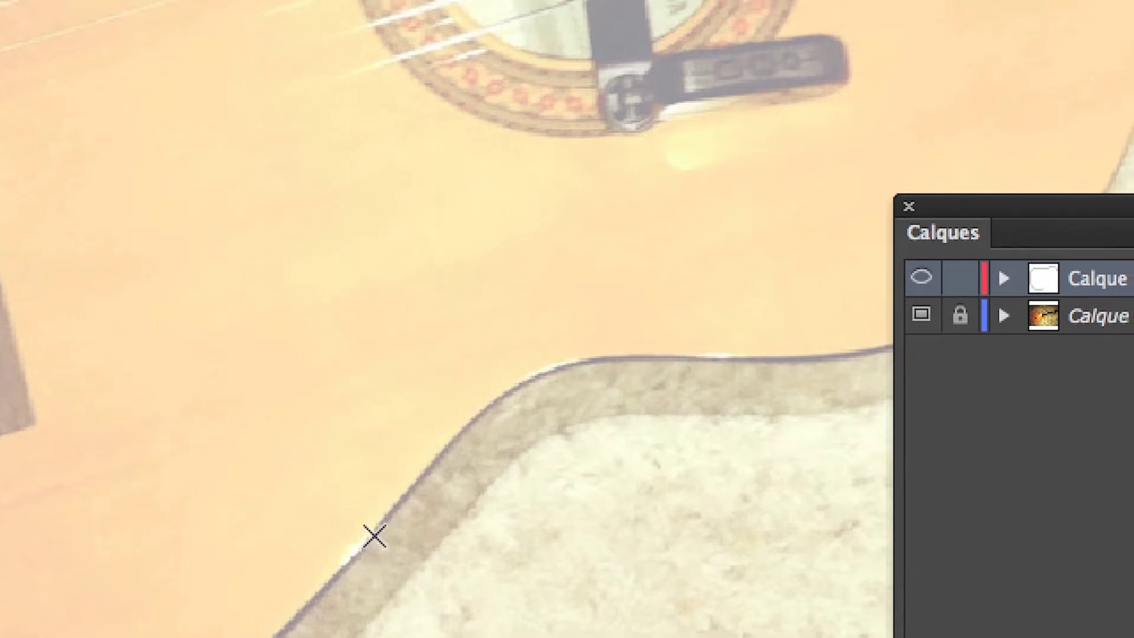
pyautogui.moveTo(410, 490); pyautogui.dragTo(427, 477)
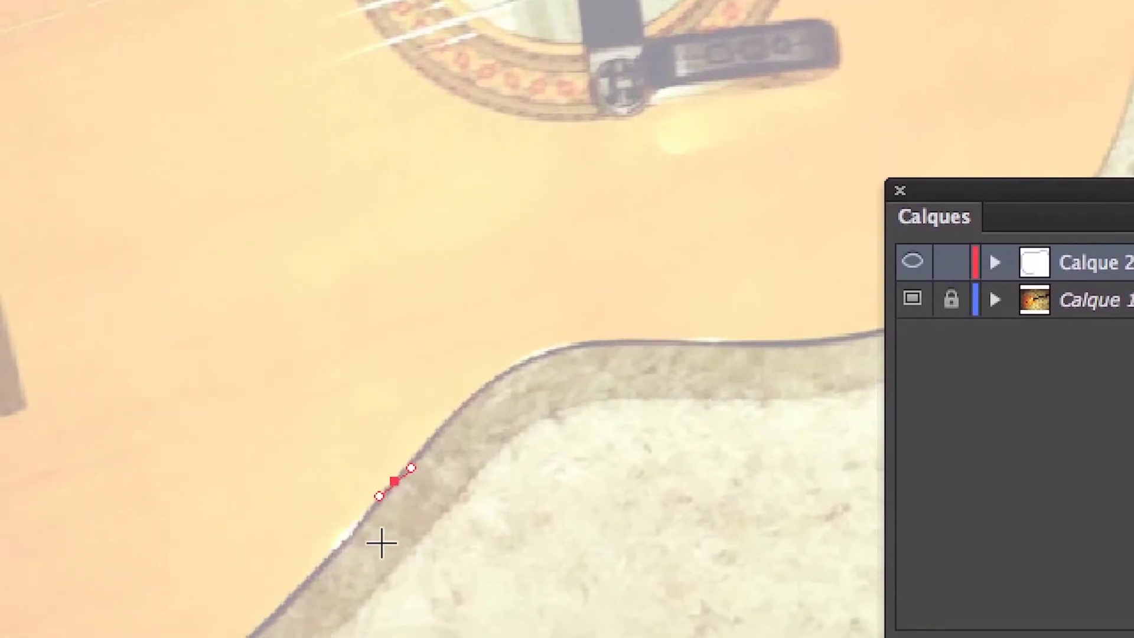
pyautogui.keyDown('super'); pyautogui.click(383, 561); pyautogui.keyUp('super')
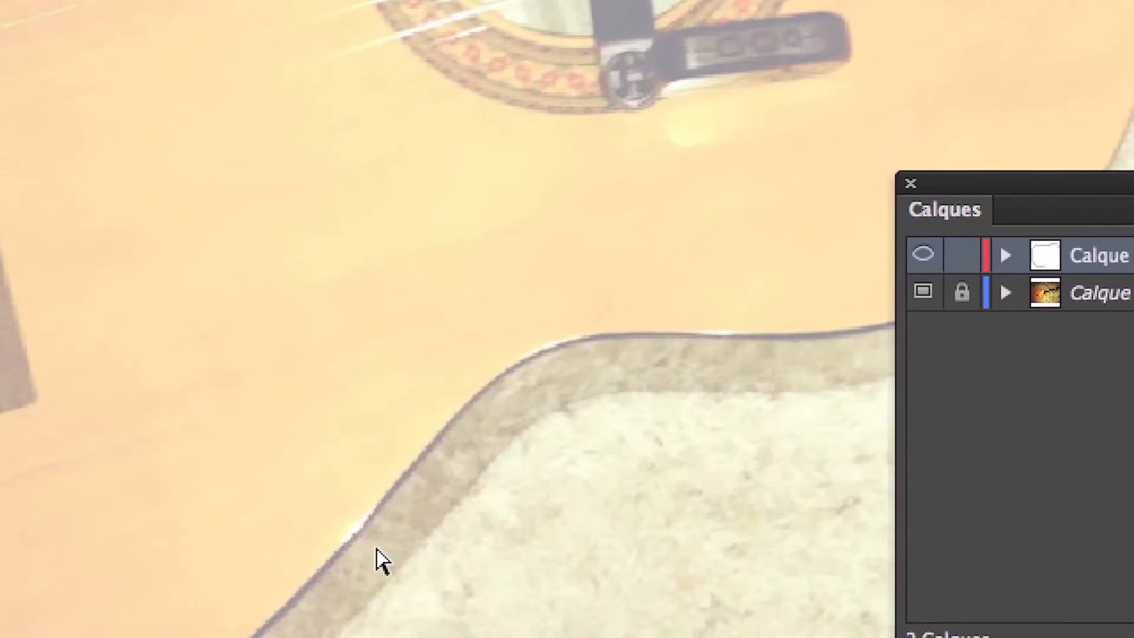
# Resume the path from its end anchor on the lower bout and reshape that anchor's outgoing handle
pyautogui.moveTo(271, 620); pyautogui.dragTo(293, 607)
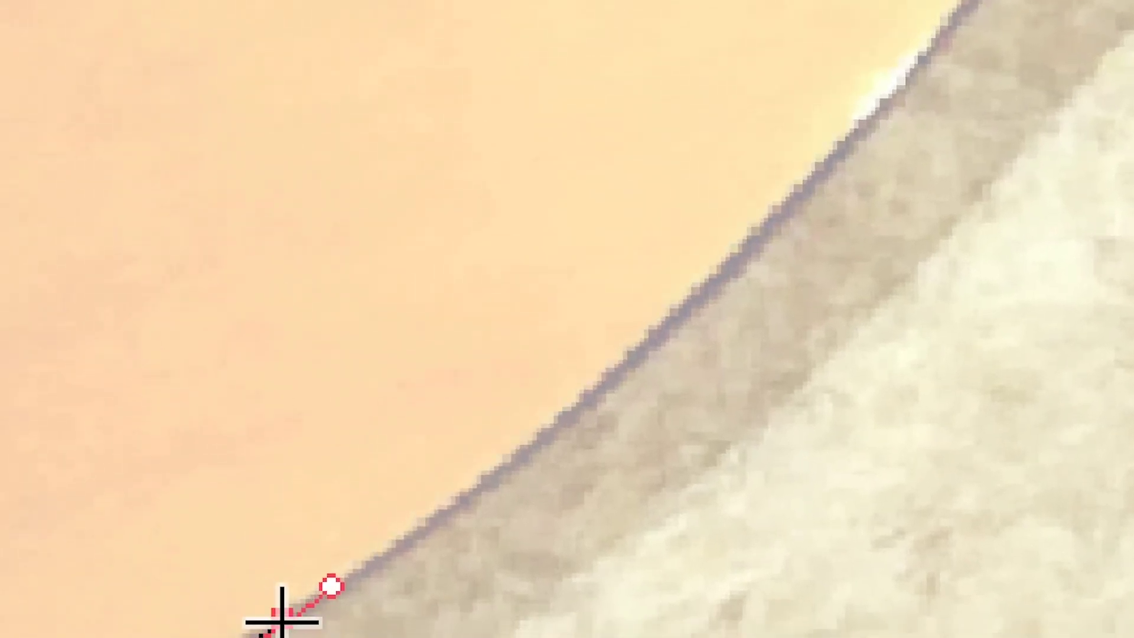
pyautogui.keyDown('alt'); pyautogui.click(281, 620); pyautogui.keyUp('alt')
pyautogui.moveTo(282, 621); pyautogui.dragTo(413, 314)
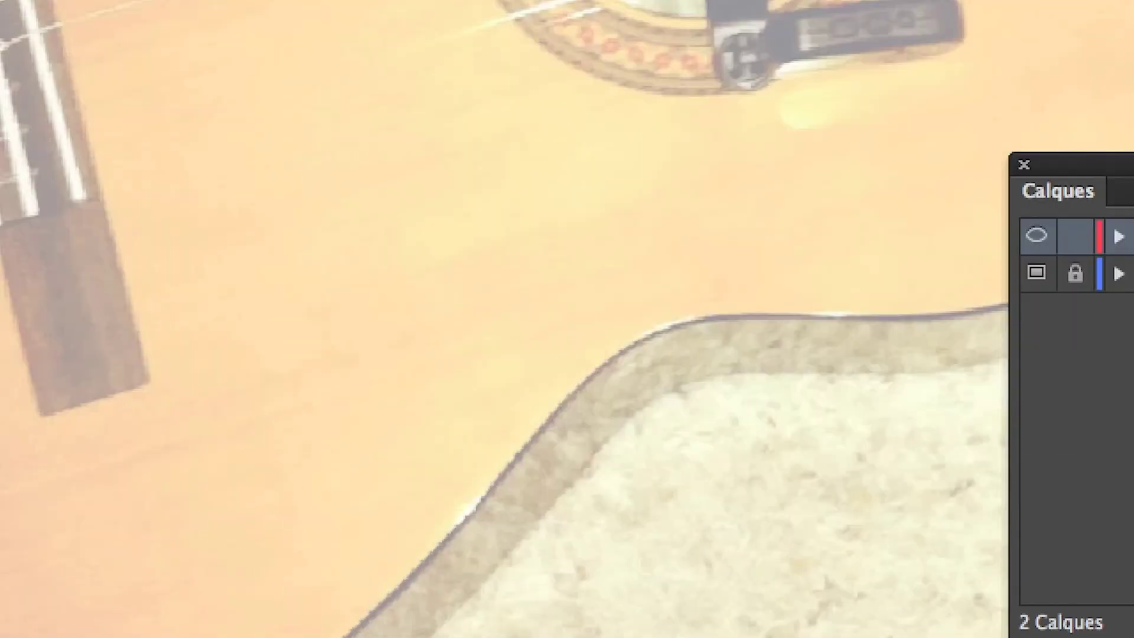
pyautogui.press('super+plus')
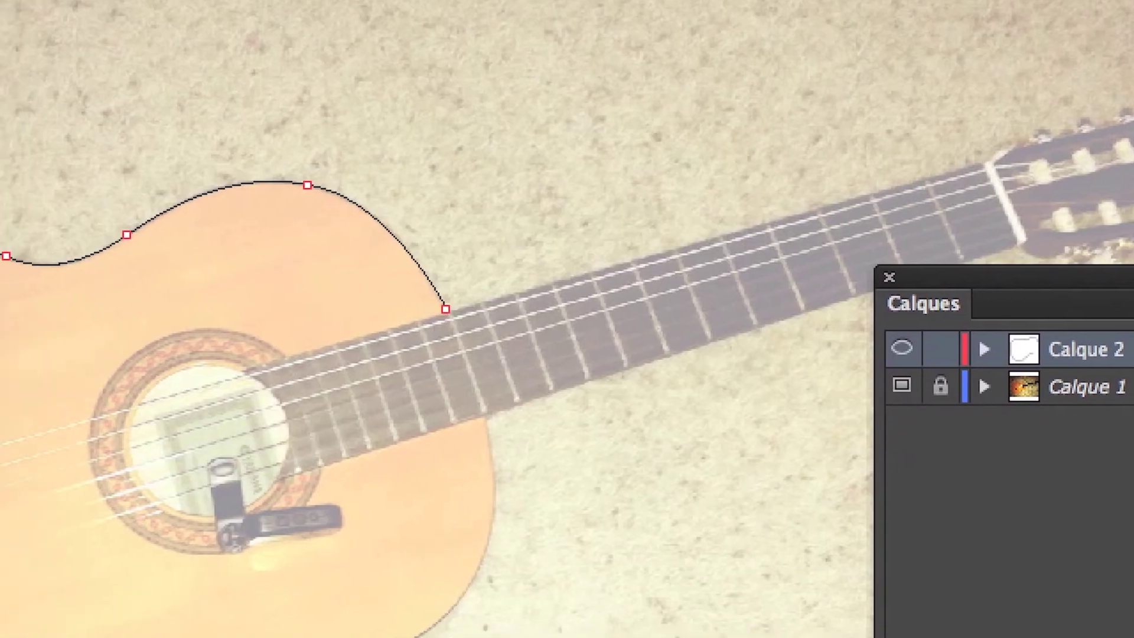
# Select the path's end anchor on the body's lower edge before the waist and delete it
pyautogui.press('super+minus')
pyautogui.press('super+minus')
pyautogui.press('super+minus')
pyautogui.press('super+plus')
pyautogui.press('super+plus')
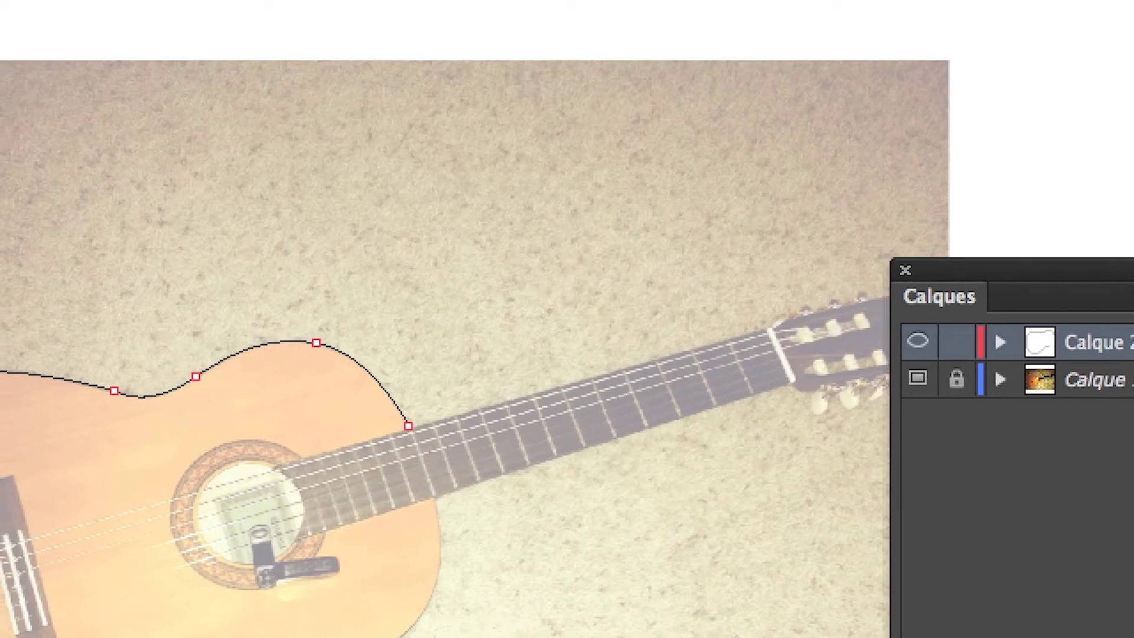
pyautogui.press('super+plus')
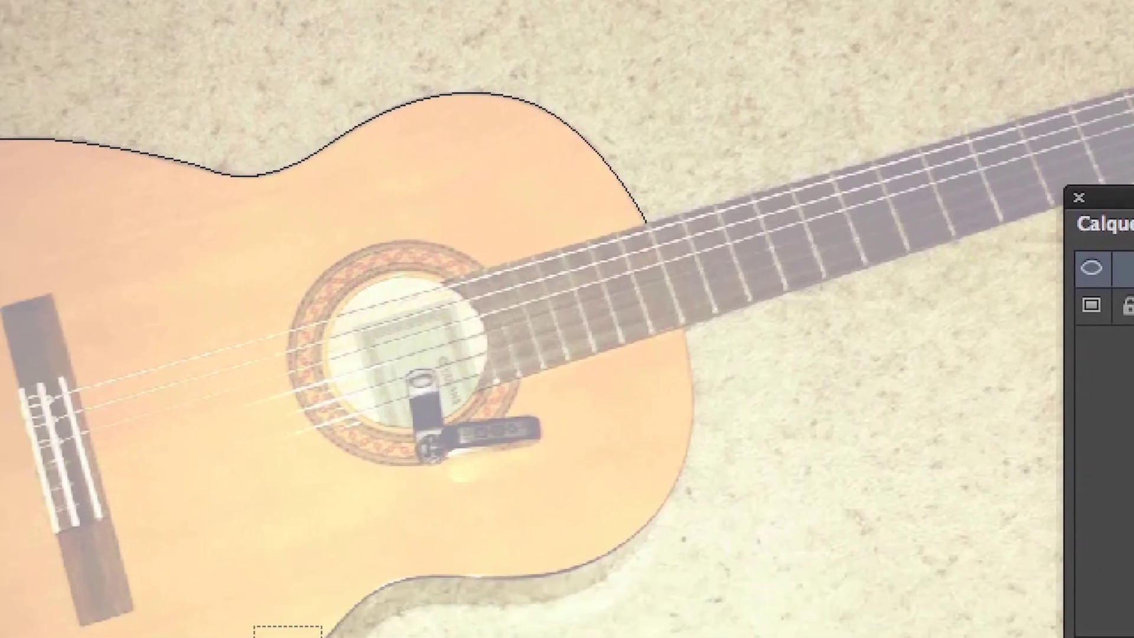
pyautogui.moveTo(253, 637); pyautogui.dragTo(86, 637)
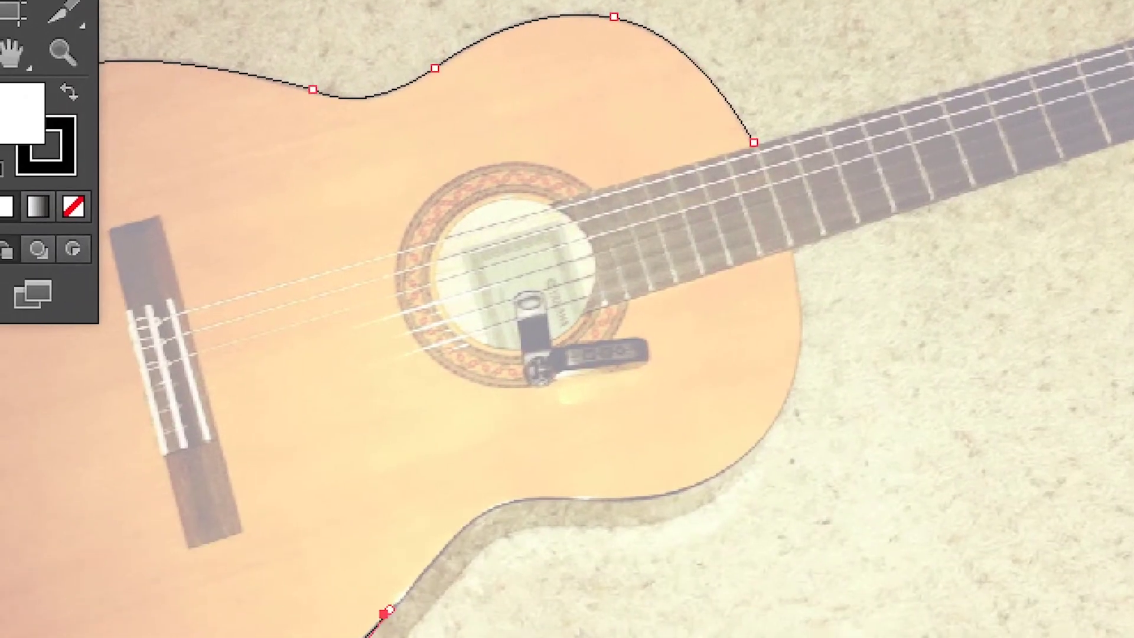
pyautogui.press('Delete')
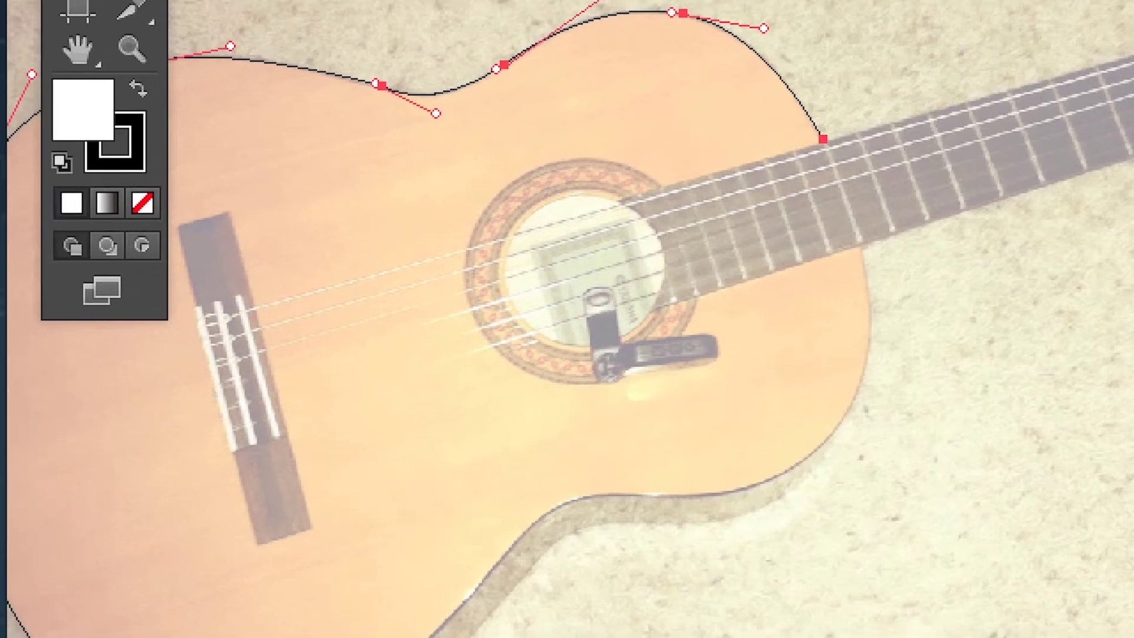
# Trace the lower waist and the rounded end of the body with smooth anchors up to the neck's lower edge
pyautogui.scroll(1, 67, 637)
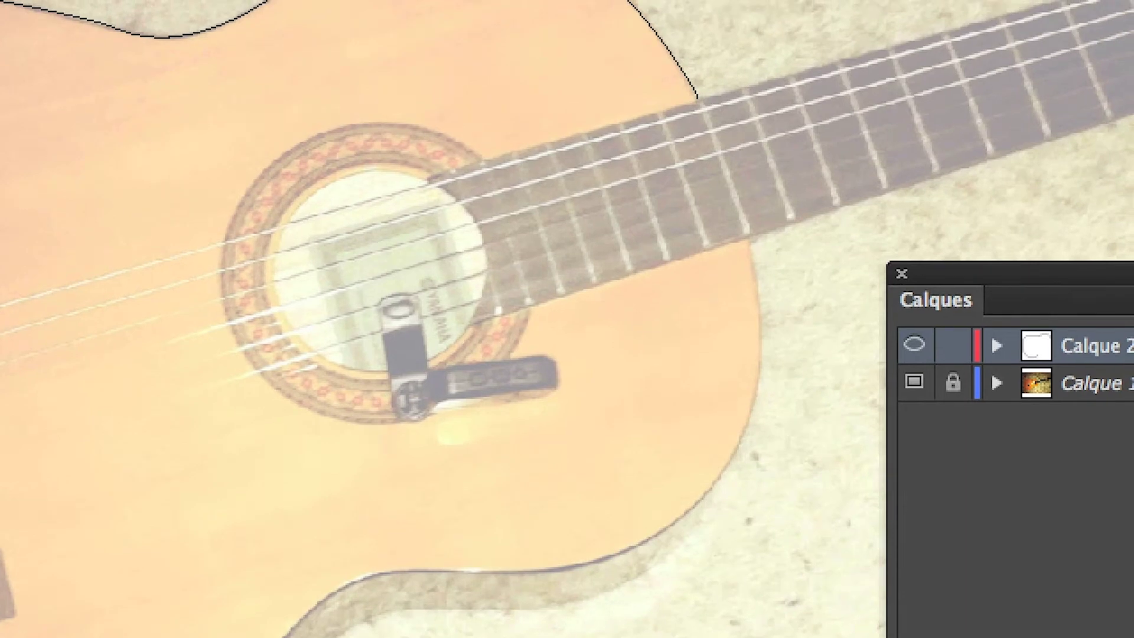
pyautogui.moveTo(309, 637)
pyautogui.mouseDown()
pyautogui.moveTo(373, 637)
pyautogui.moveTo(292, 627)
pyautogui.mouseUp()
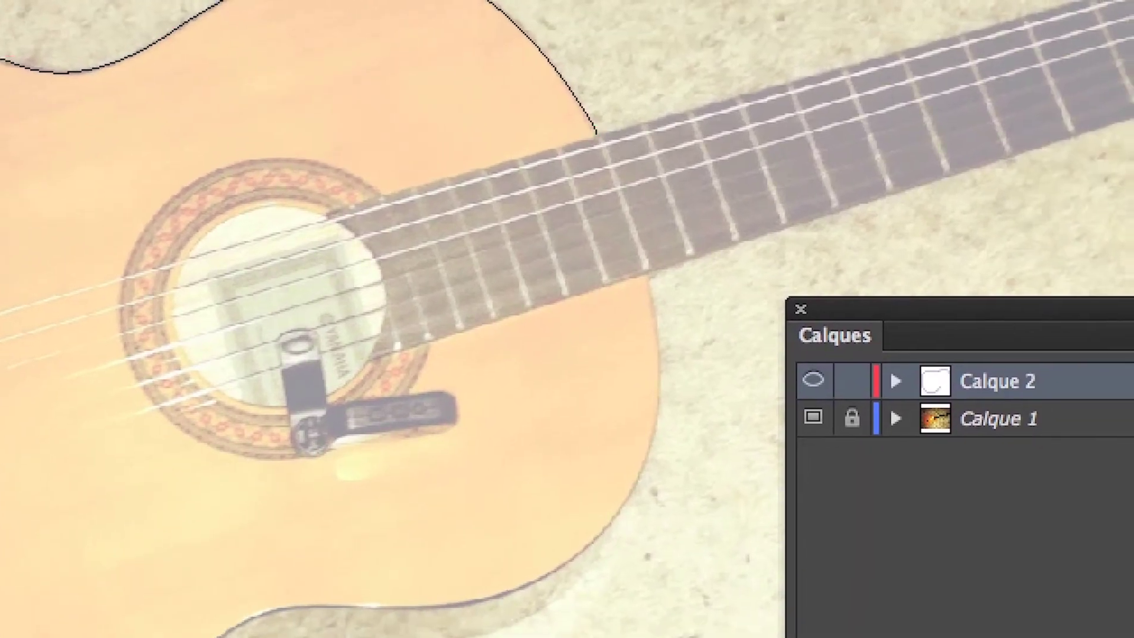
pyautogui.moveTo(428, 629); pyautogui.dragTo(410, 637)
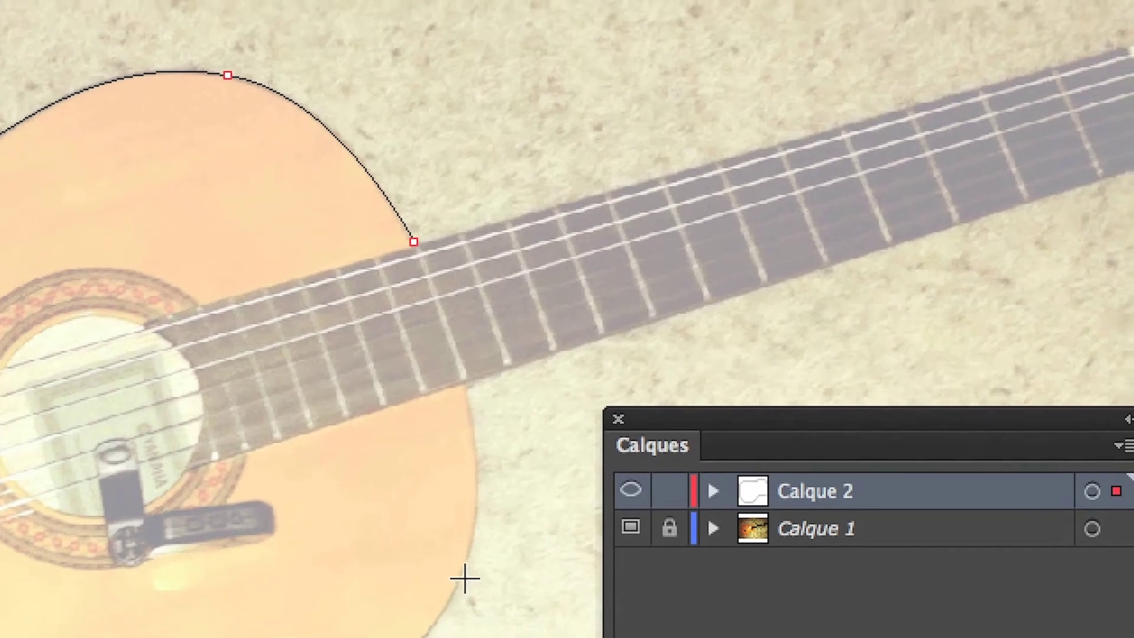
pyautogui.moveTo(477, 508); pyautogui.dragTo(458, 585)
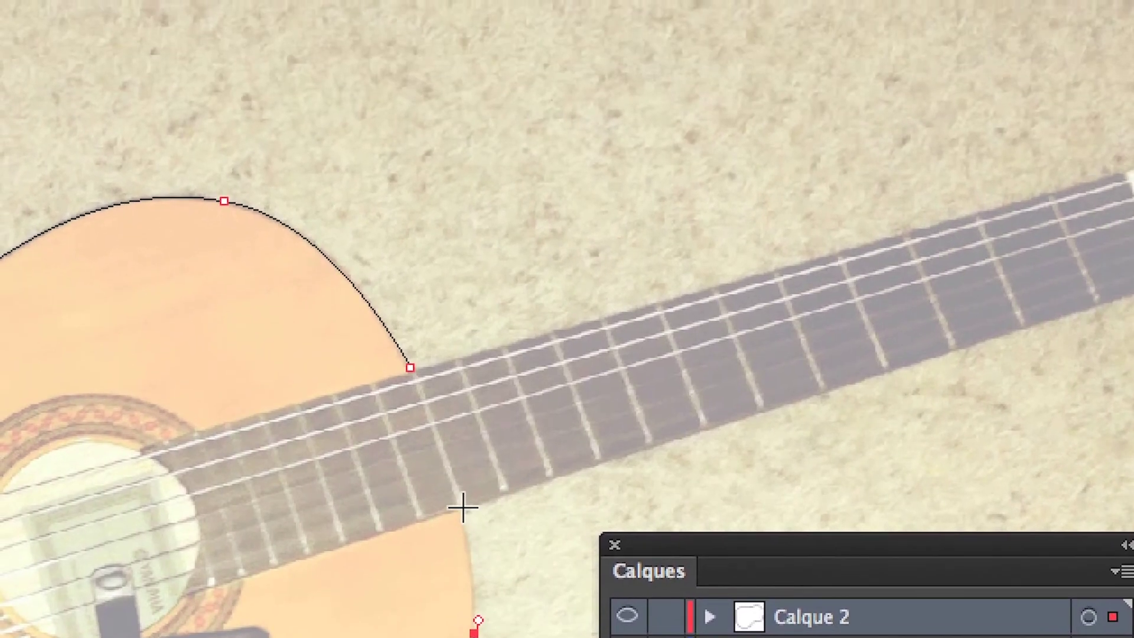
pyautogui.moveTo(463, 507)
pyautogui.mouseDown()
pyautogui.moveTo(459, 497)
pyautogui.moveTo(468, 515)
pyautogui.mouseUp()
# Redirect the outgoing handle at the body-neck junction along the neck's lower edge and extend the path straight to the nut
pyautogui.moveTo(395, 550); pyautogui.dragTo(305, 578)
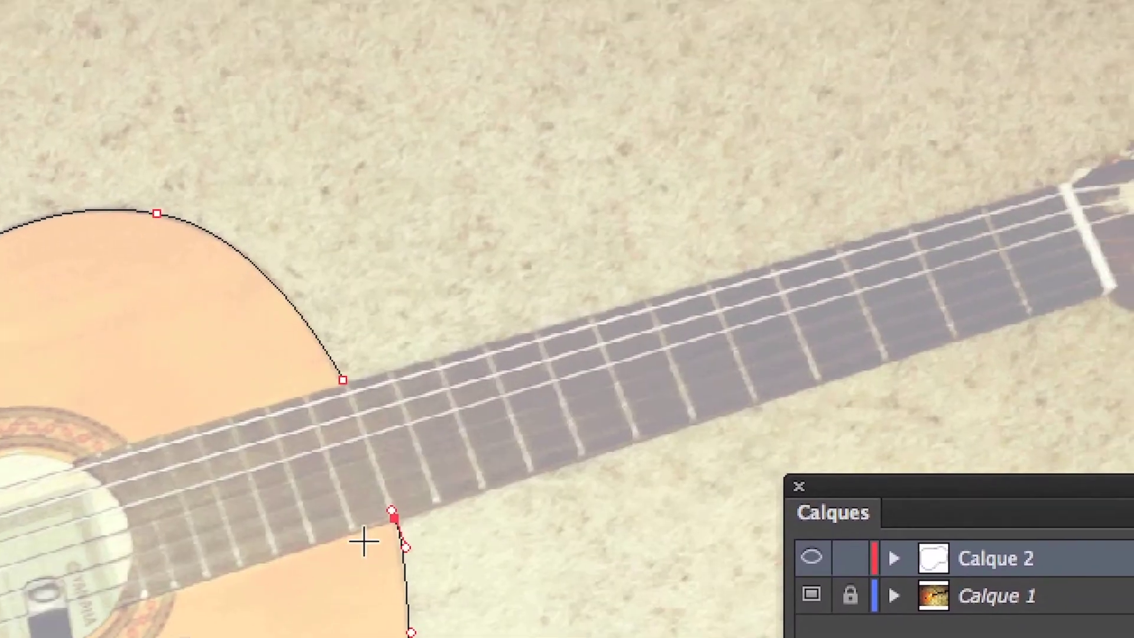
pyautogui.scroll(3, 370, 540)
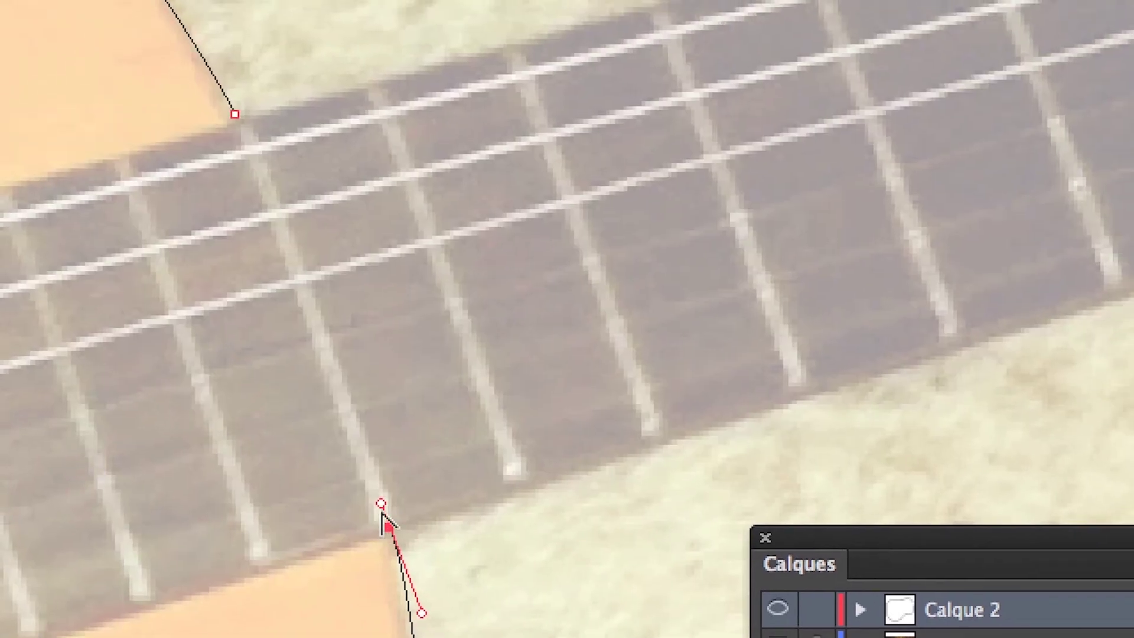
pyautogui.moveTo(381, 512); pyautogui.dragTo(414, 514)
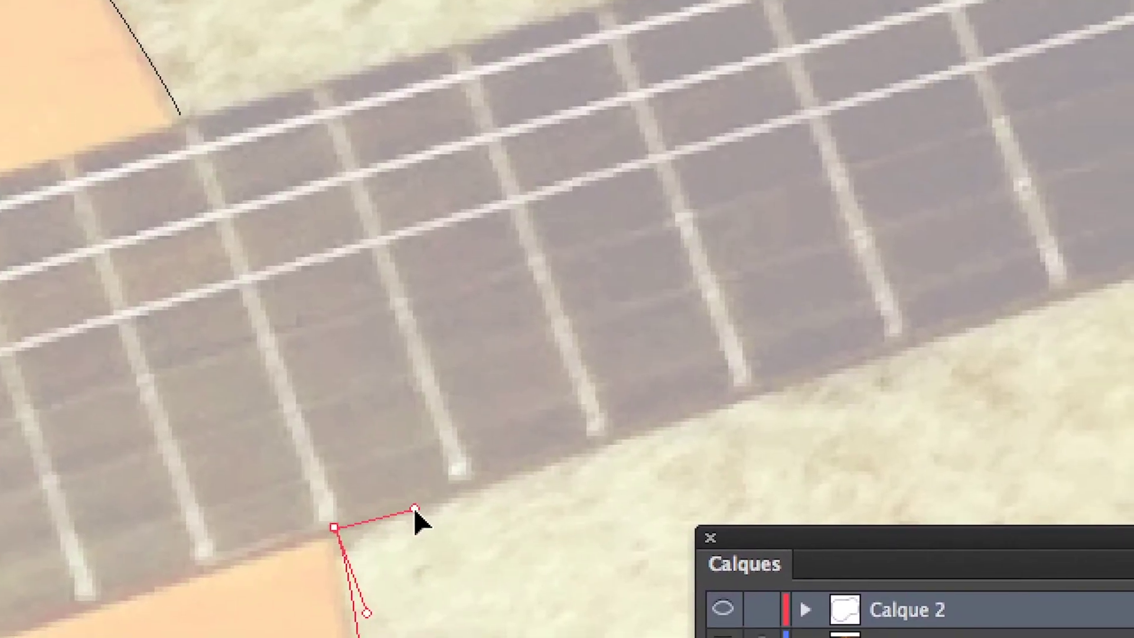
pyautogui.scroll(-3, 417, 522)
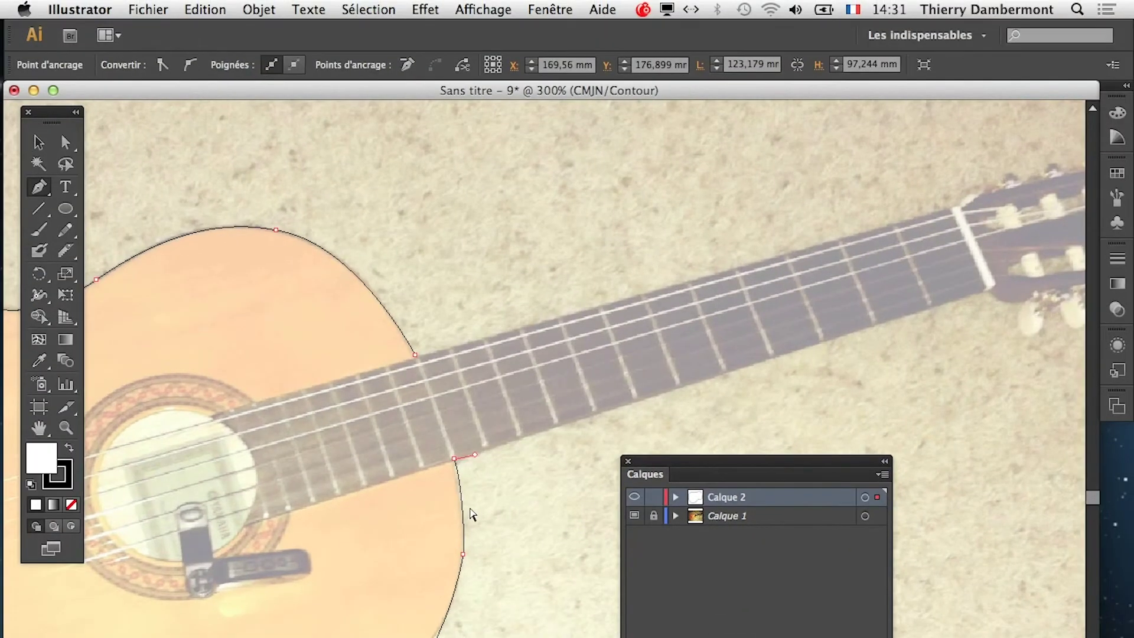
pyautogui.moveTo(468, 518); pyautogui.dragTo(340, 483)
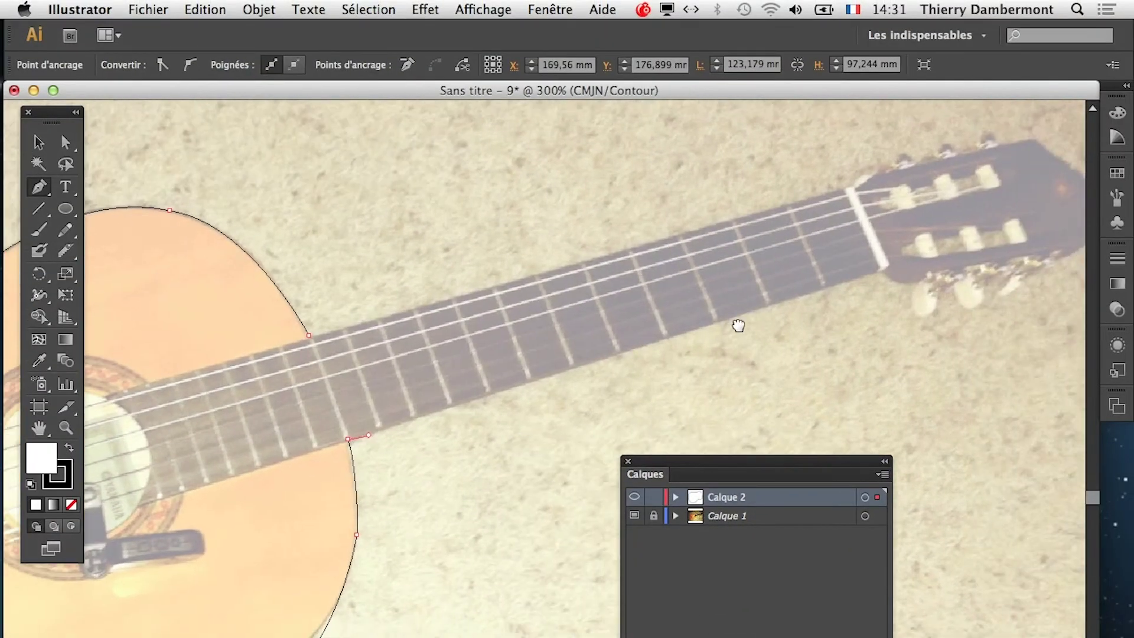
pyautogui.click(871, 274)
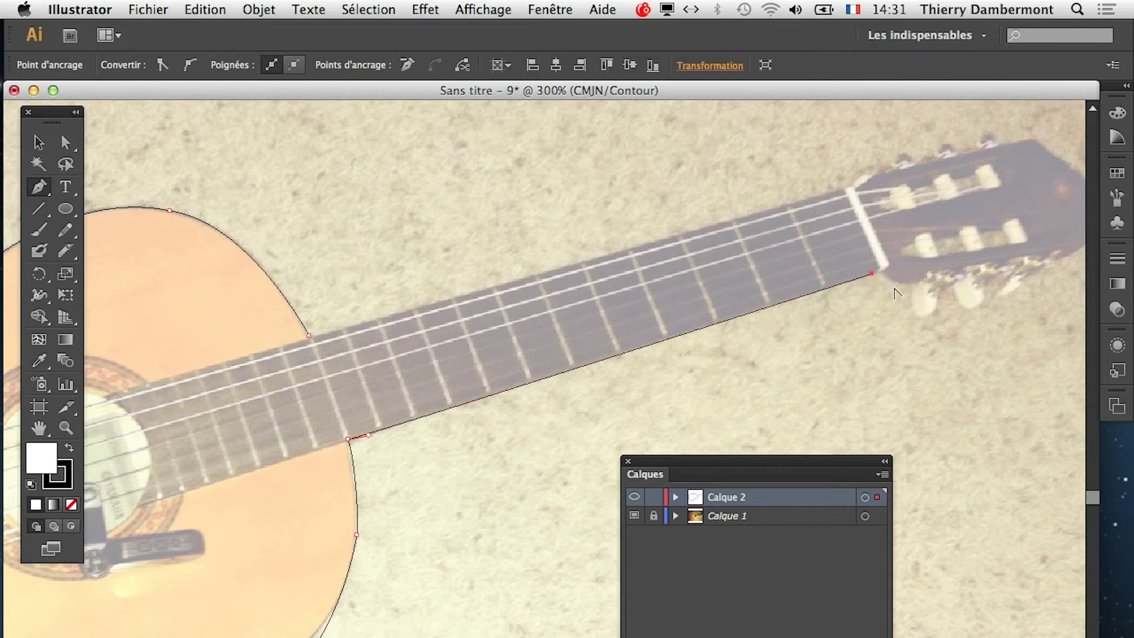
# Trace the headstock's lower edge just past the nut and go around the first tuning peg
pyautogui.keyDown('super'); pyautogui.click(896, 313); pyautogui.keyUp('super')
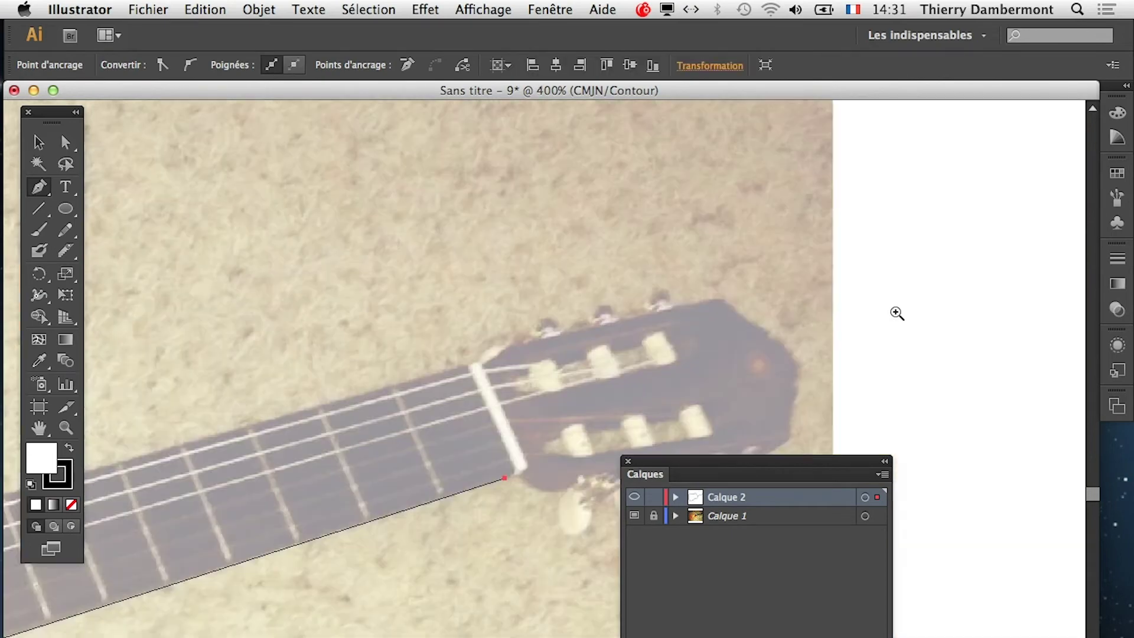
pyautogui.keyDown('super'); pyautogui.click(582, 481); pyautogui.keyUp('super')
pyautogui.moveTo(498, 498); pyautogui.dragTo(427, 313)
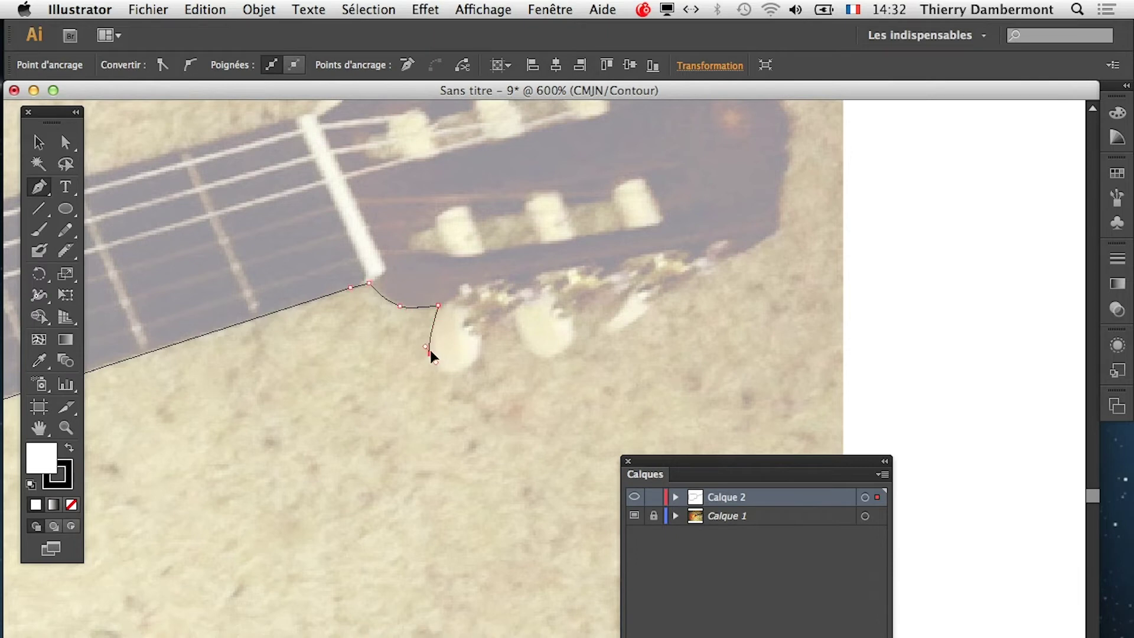
pyautogui.moveTo(421, 331); pyautogui.dragTo(421, 331)
pyautogui.moveTo(466, 370); pyautogui.dragTo(451, 381)
pyautogui.click(481, 335)
pyautogui.scroll(2, 481, 335)
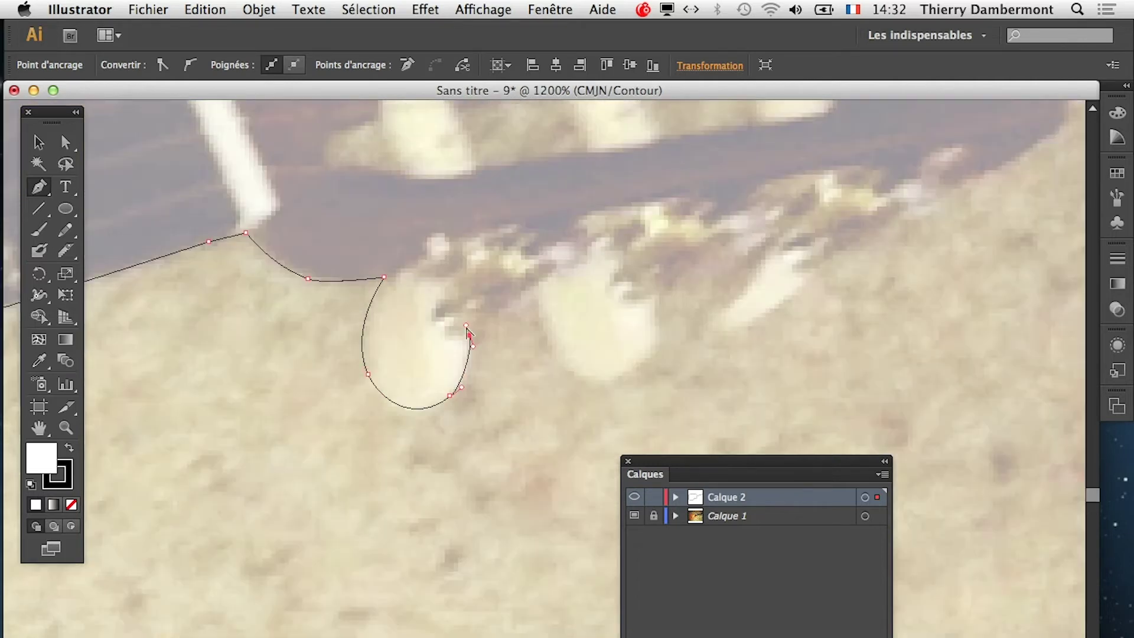
# Continue the path around the rounded outline of the second lower tuning peg
pyautogui.moveTo(477, 327); pyautogui.dragTo(479, 329)
pyautogui.moveTo(568, 370); pyautogui.dragTo(538, 358)
pyautogui.moveTo(651, 354); pyautogui.dragTo(628, 391)
# Trace around the third lower tuning peg and follow the headstock's lower edge to its end corner
pyautogui.press('super+minus')
pyautogui.moveTo(633, 337); pyautogui.dragTo(535, 386)
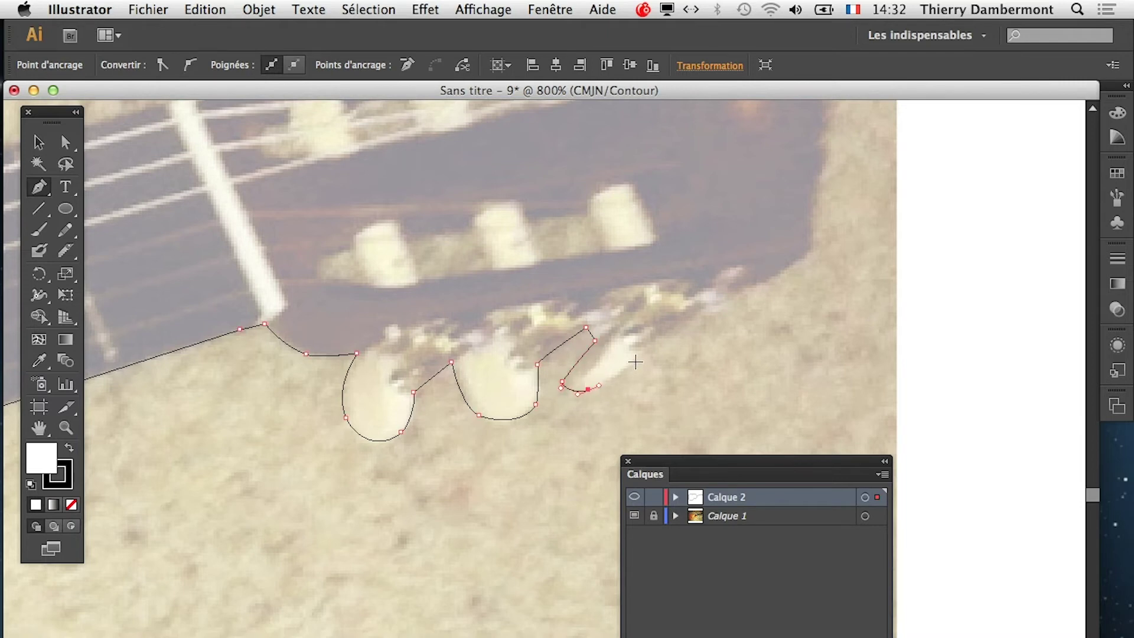
pyautogui.moveTo(637, 353); pyautogui.dragTo(637, 344)
pyautogui.click(636, 367)
pyautogui.moveTo(751, 296); pyautogui.dragTo(686, 417)
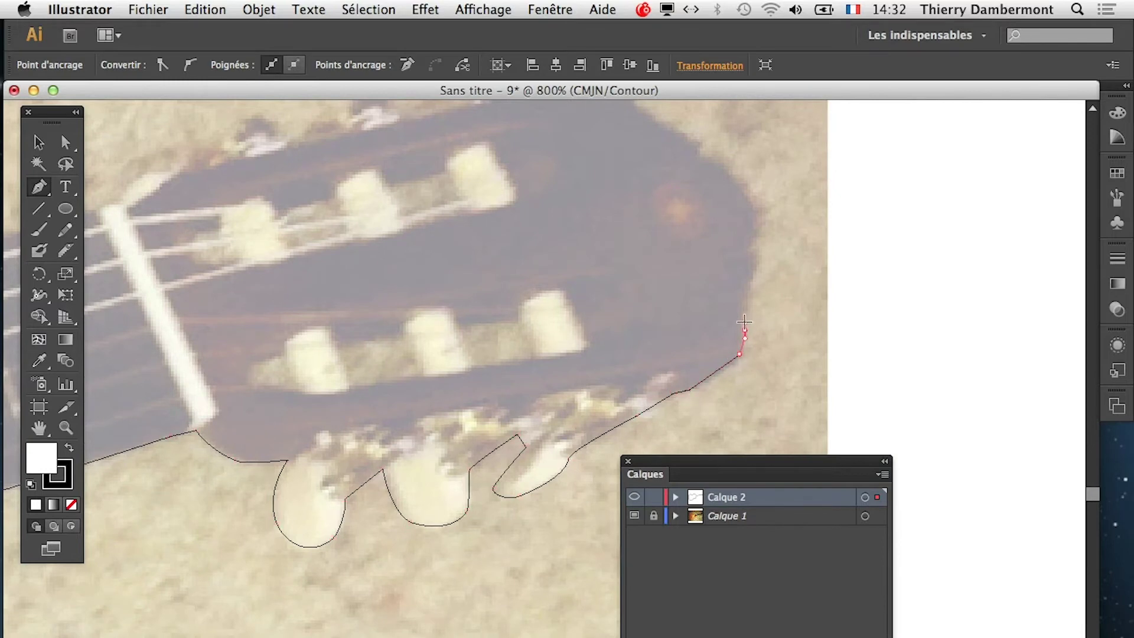
# Move the Calques panel clear of the headstock and continue the path around the headstock's end to just past its rounded upper corner
pyautogui.moveTo(774, 301); pyautogui.dragTo(739, 349)
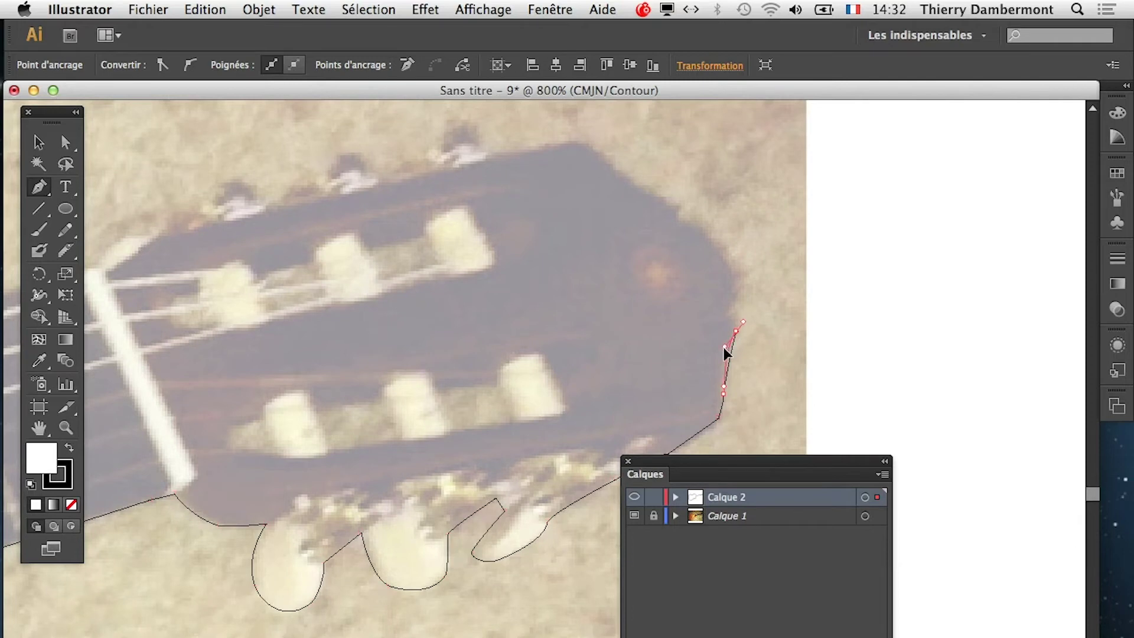
pyautogui.moveTo(654, 460); pyautogui.dragTo(803, 498)
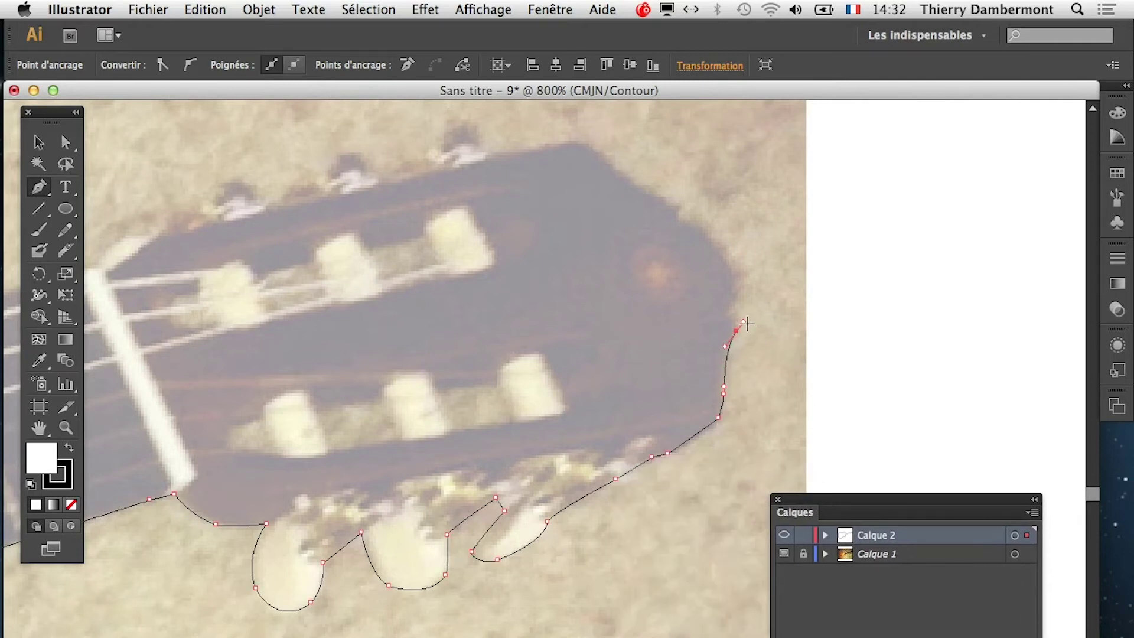
pyautogui.moveTo(727, 260); pyautogui.dragTo(721, 254)
pyautogui.click(601, 157)
pyautogui.moveTo(546, 146); pyautogui.dragTo(653, 251)
pyautogui.moveTo(654, 256)
pyautogui.mouseDown()
pyautogui.moveTo(688, 245)
pyautogui.moveTo(661, 248)
pyautogui.mouseUp()
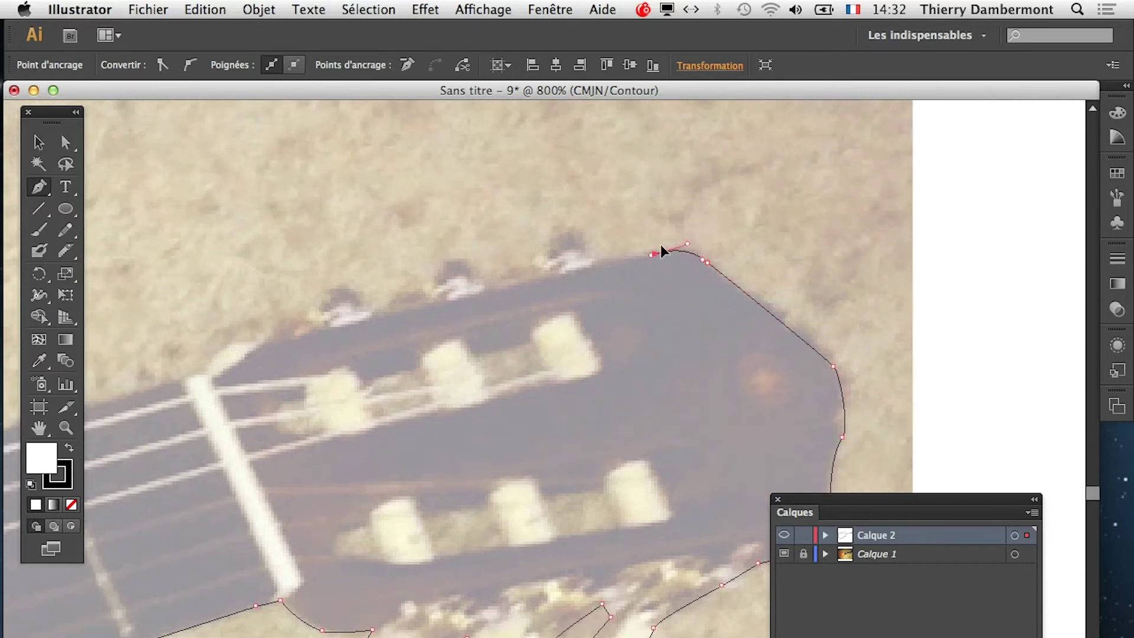
# Trace around the upper tuning peg nearest the headstock's end and rejoin the headstock's upper edge beyond it
pyautogui.click(596, 261)
pyautogui.moveTo(557, 223); pyautogui.dragTo(519, 252)
pyautogui.click(553, 276)
pyautogui.click(538, 278)
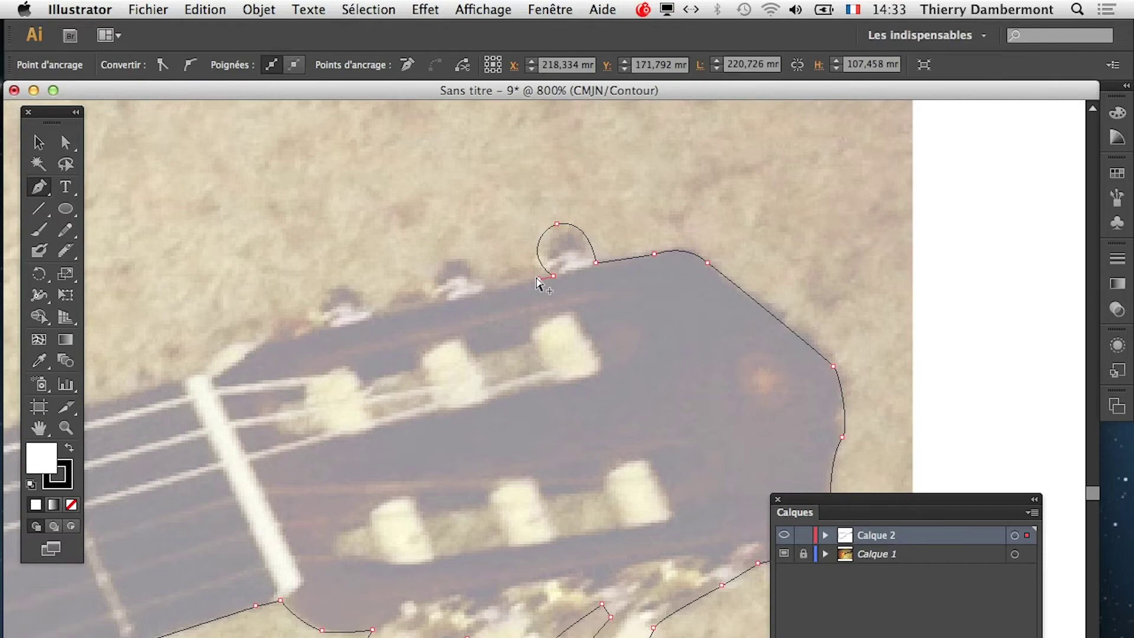
pyautogui.moveTo(224, 540); pyautogui.dragTo(741, 511)
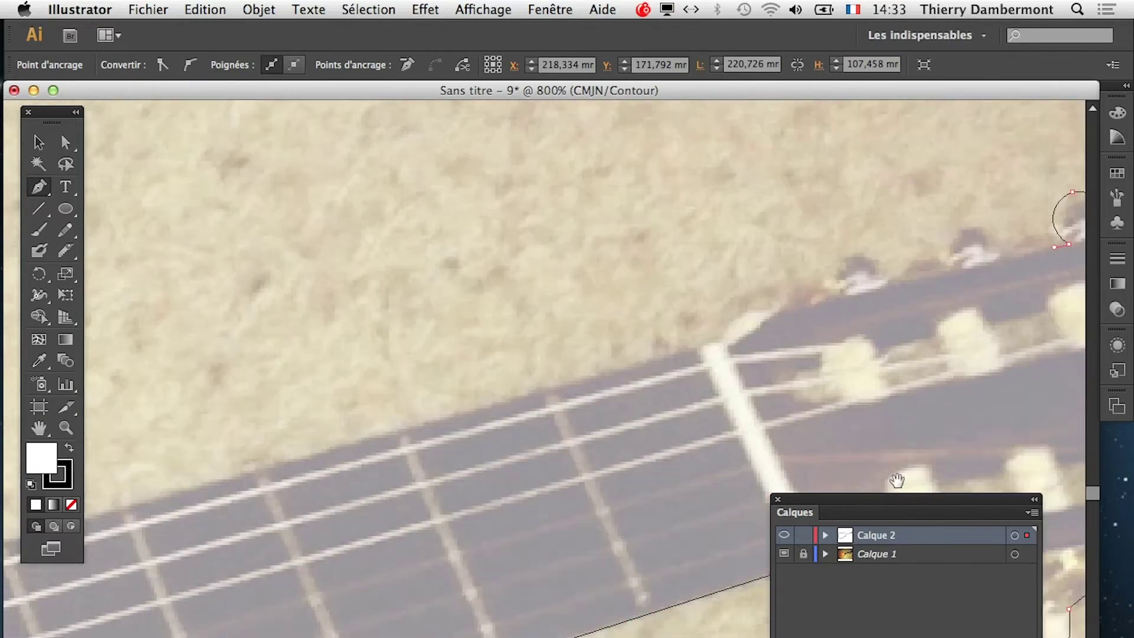
pyautogui.scroll(-3, 534, 513)
pyautogui.scroll(-5, 378, 553)
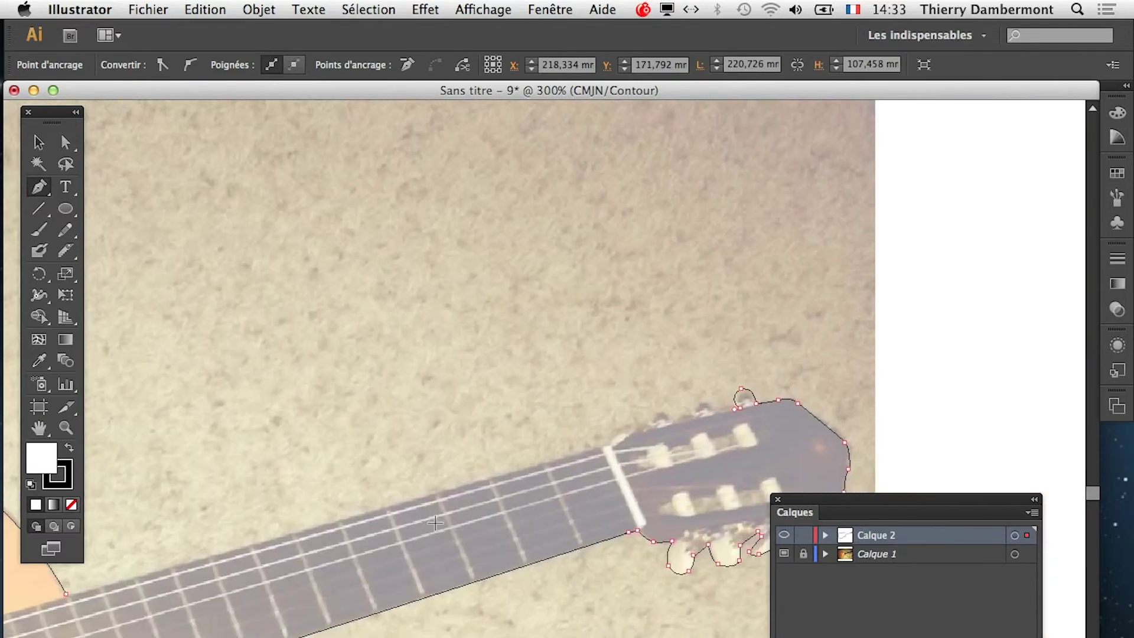